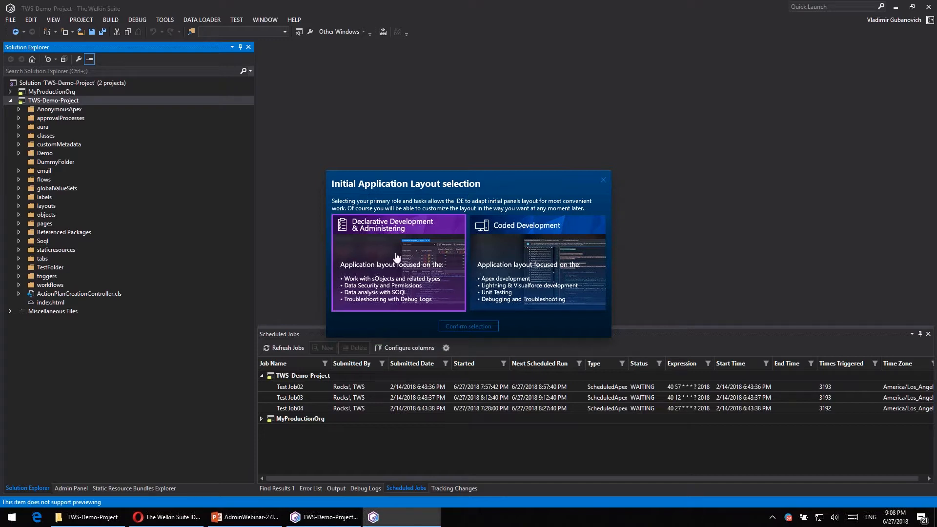
- Apply the Declarative Development & Administering initial layout and widen the Admin Panel
{"action": "left_click", "coordinate": [416, 279]}
{"action": "left_click", "coordinate": [466, 327]}
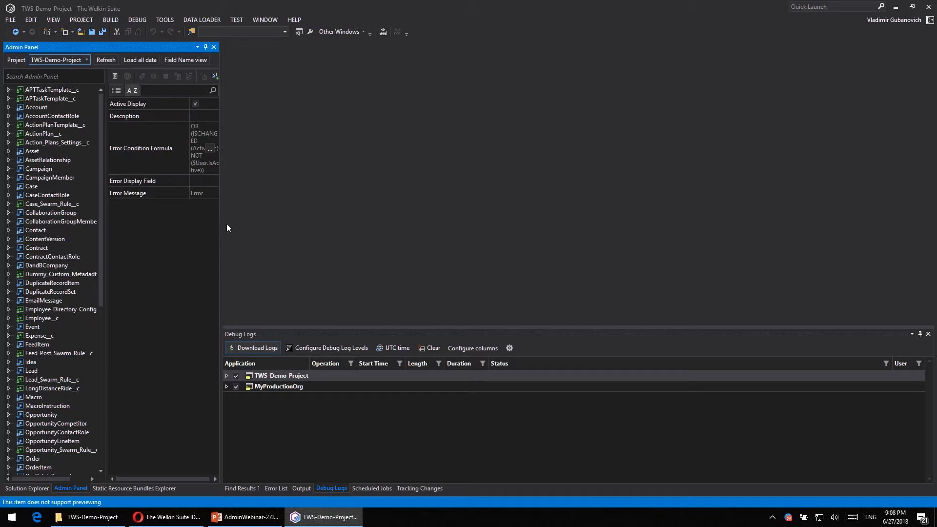
{"action": "left_click_drag", "start_coordinate": [220, 220], "coordinate": [283, 220]}
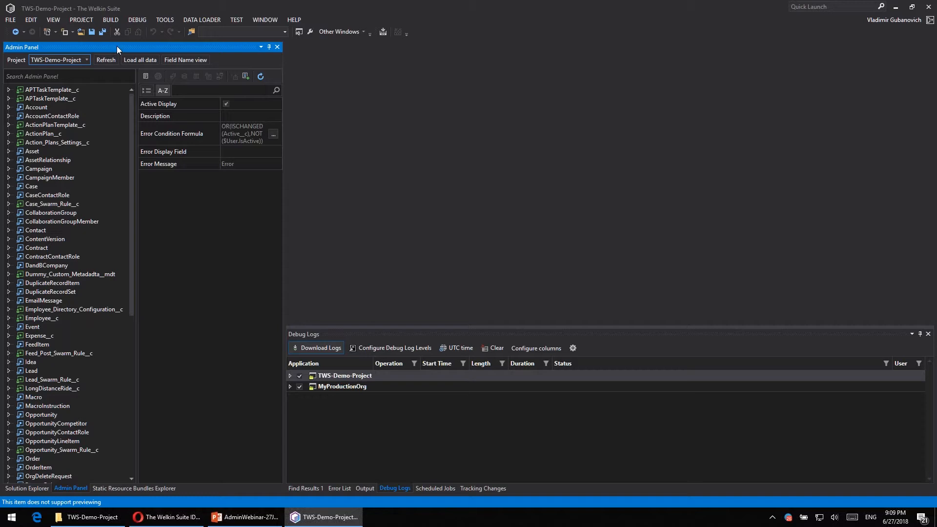
- Look over the solution's project tree and the object list, and expand the debug logs of TWS-Demo-Project
{"action": "left_click", "coordinate": [25, 487]}
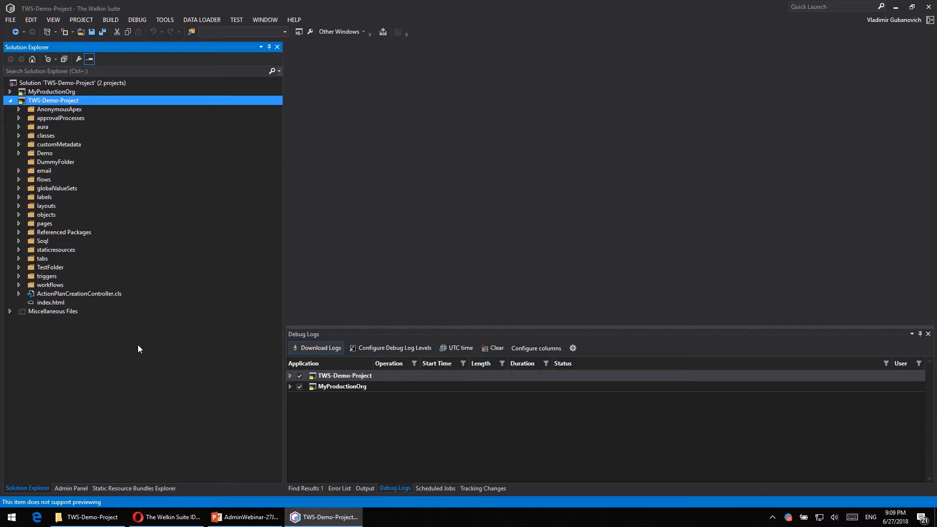
{"action": "left_click", "coordinate": [70, 488]}
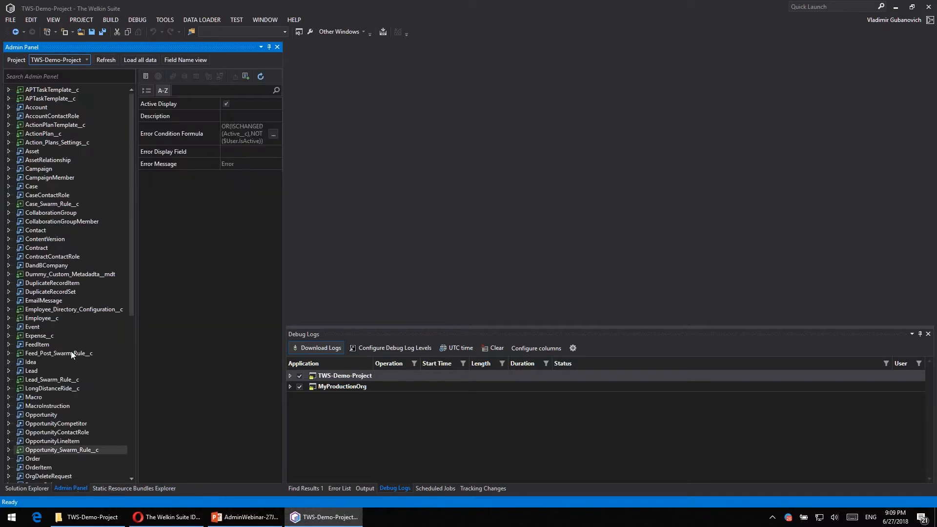
{"action": "left_click", "coordinate": [473, 335]}
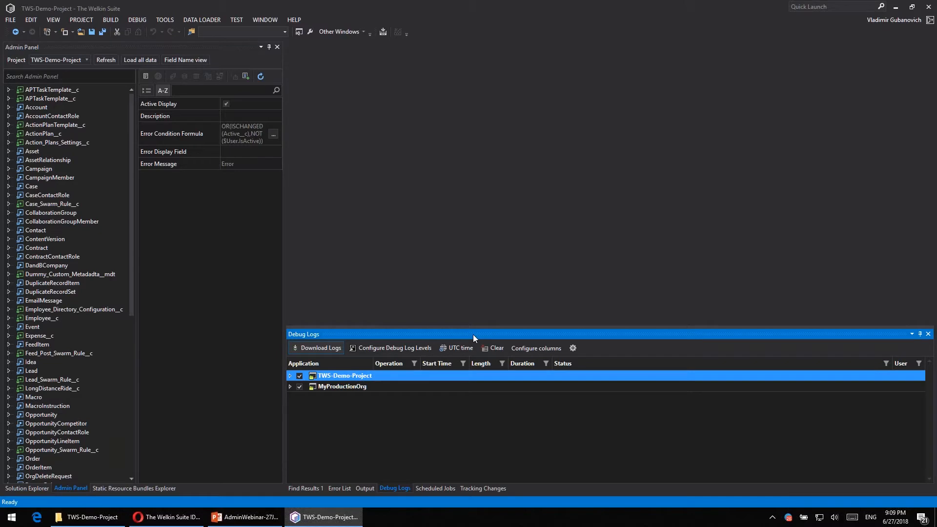
{"action": "left_click", "coordinate": [289, 376]}
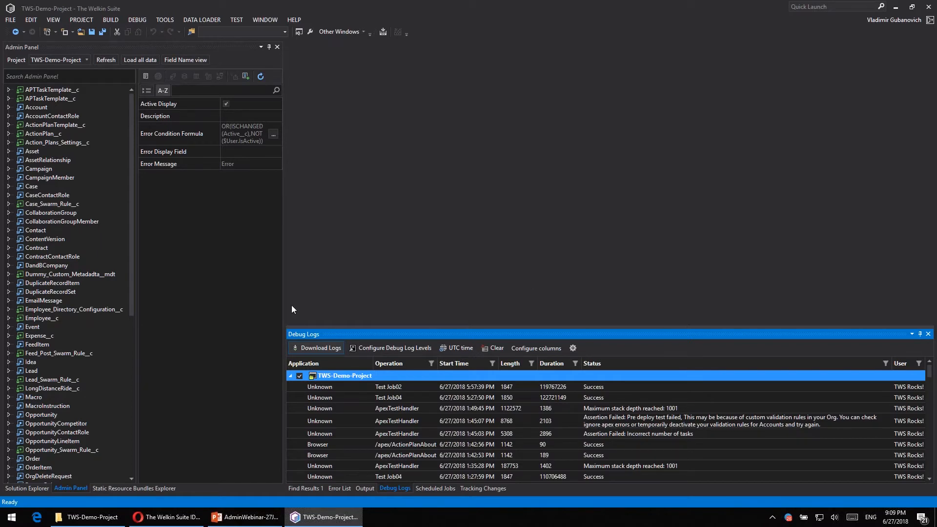
- View the scheduled jobs of TWS-Demo-Project and MyProductionOrg, and select Test Job03 under TWS-Demo-Project
{"action": "left_click", "coordinate": [434, 492]}
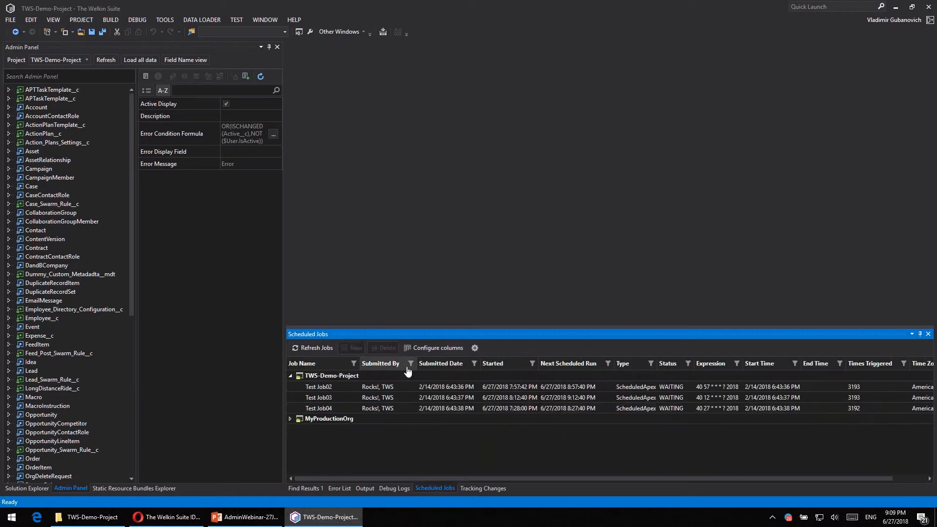
{"action": "left_click", "coordinate": [290, 419]}
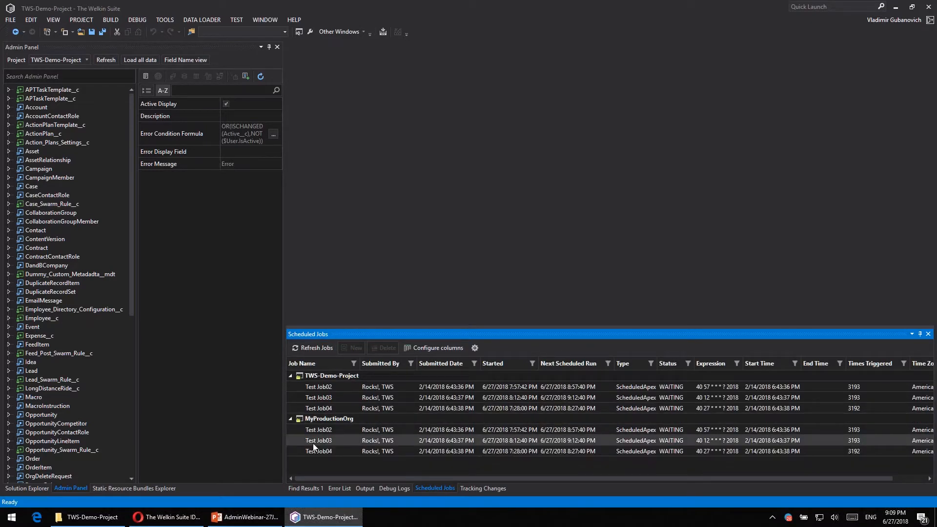
{"action": "left_click", "coordinate": [357, 398]}
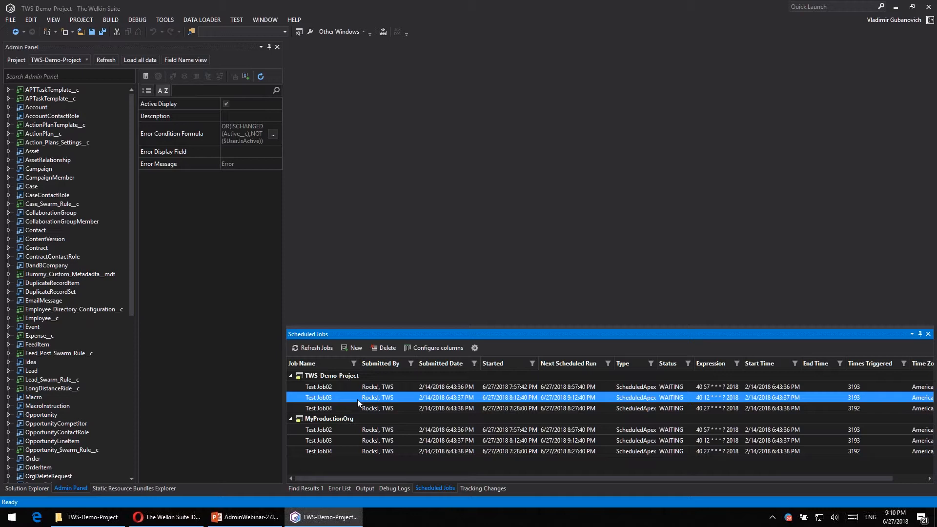
- Start tracking changes for TWS-Demo-Project with a tracking point named "Webinar tasks"
{"action": "left_click", "coordinate": [481, 489]}
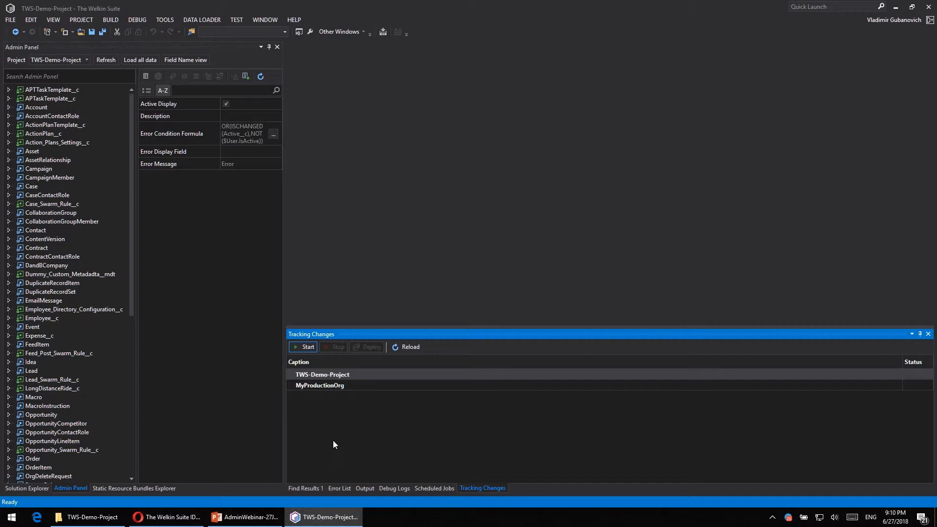
{"action": "left_click", "coordinate": [335, 391]}
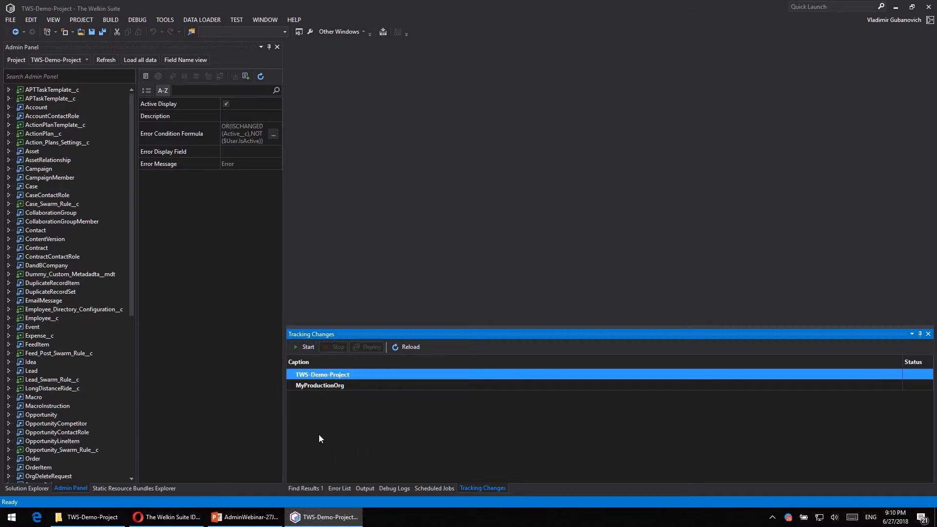
{"action": "left_click", "coordinate": [294, 346]}
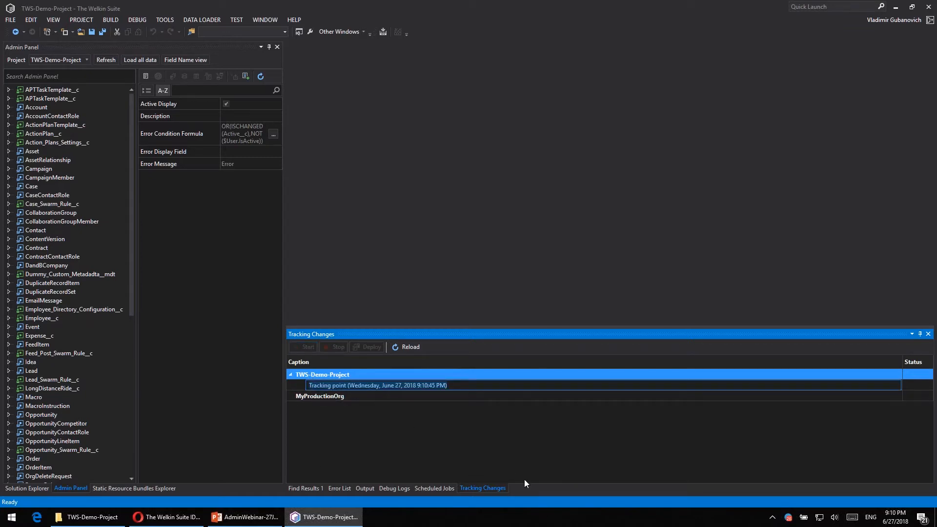
{"action": "type", "text": "Webinar"}
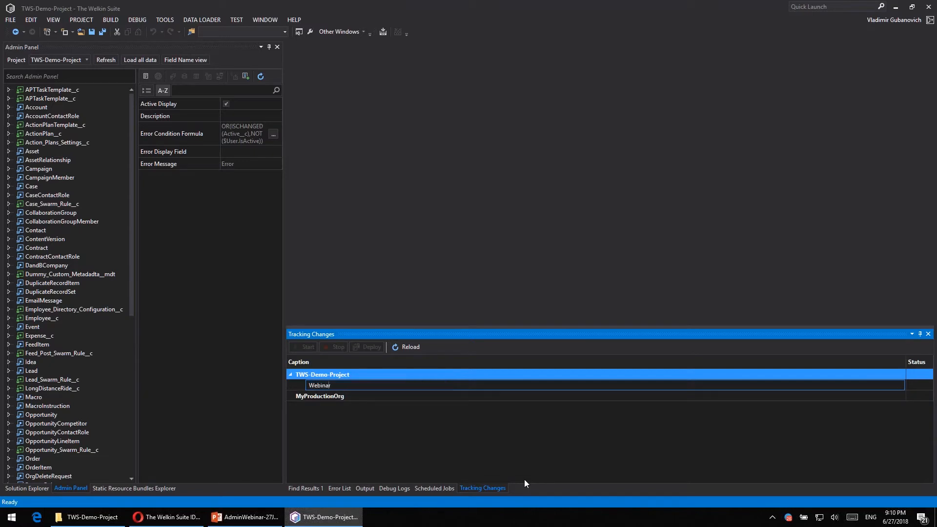
{"action": "type", "text": " tasks"}
{"action": "key", "text": "Return"}
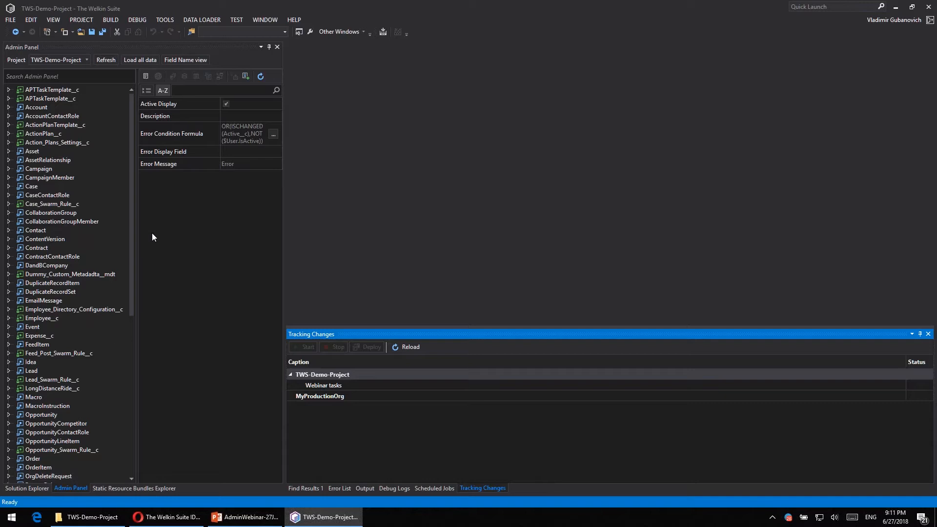
- Widen the Admin Panel further and display the Account object's properties and child categories
{"action": "left_click_drag", "start_coordinate": [287, 224], "coordinate": [347, 228]}
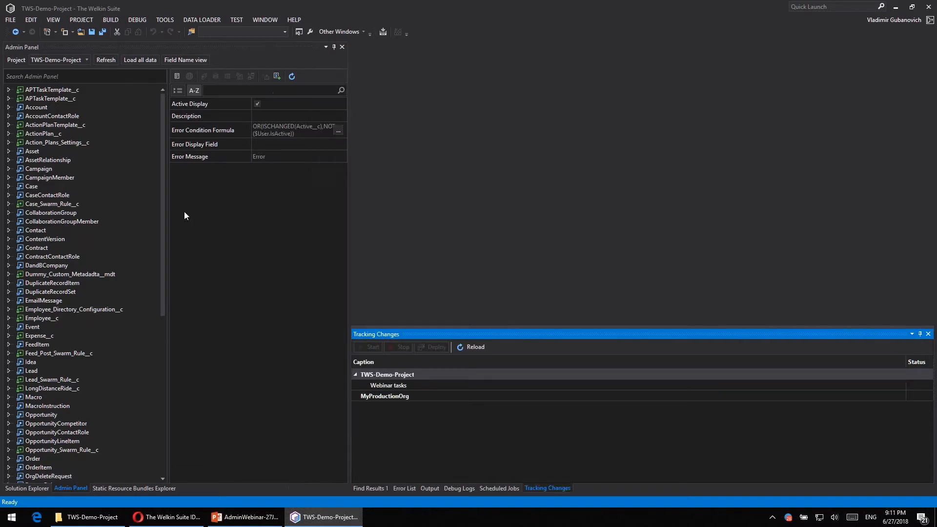
{"action": "left_click", "coordinate": [61, 51]}
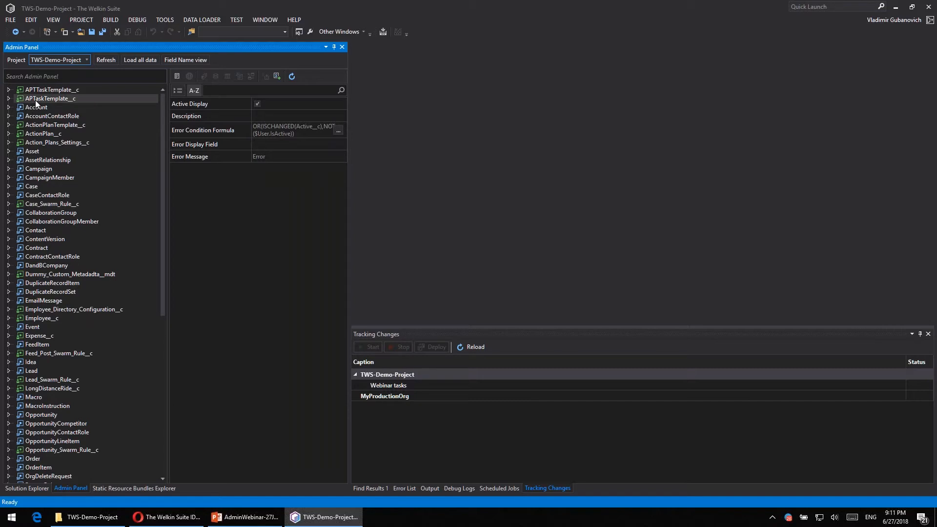
{"action": "left_click", "coordinate": [60, 109]}
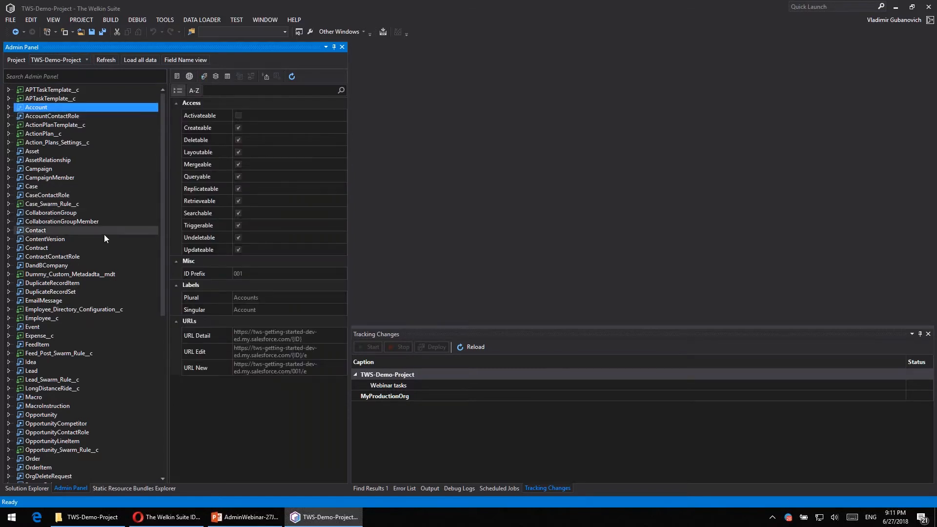
{"action": "scroll", "coordinate": [124, 242], "scroll_direction": "down", "scroll_amount": 5}
{"action": "scroll", "coordinate": [125, 242], "scroll_direction": "up", "scroll_amount": 5}
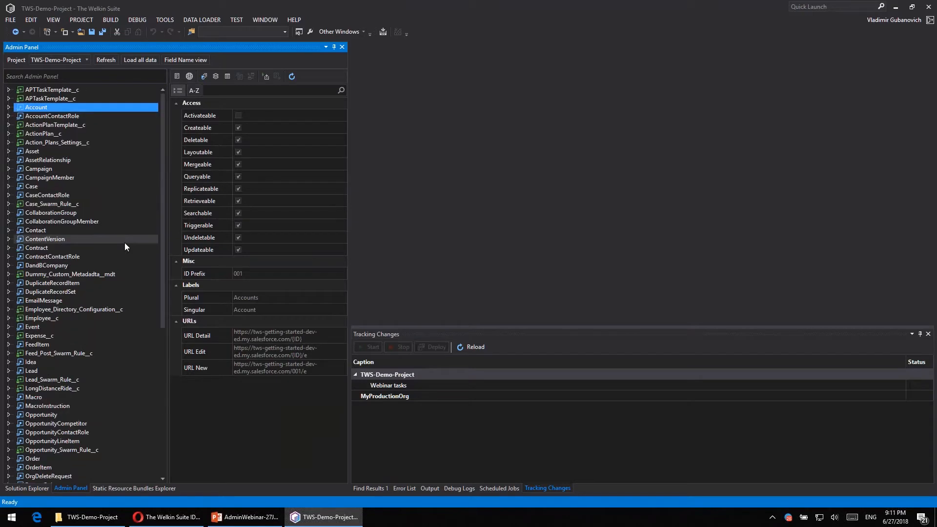
{"action": "left_click", "coordinate": [9, 107]}
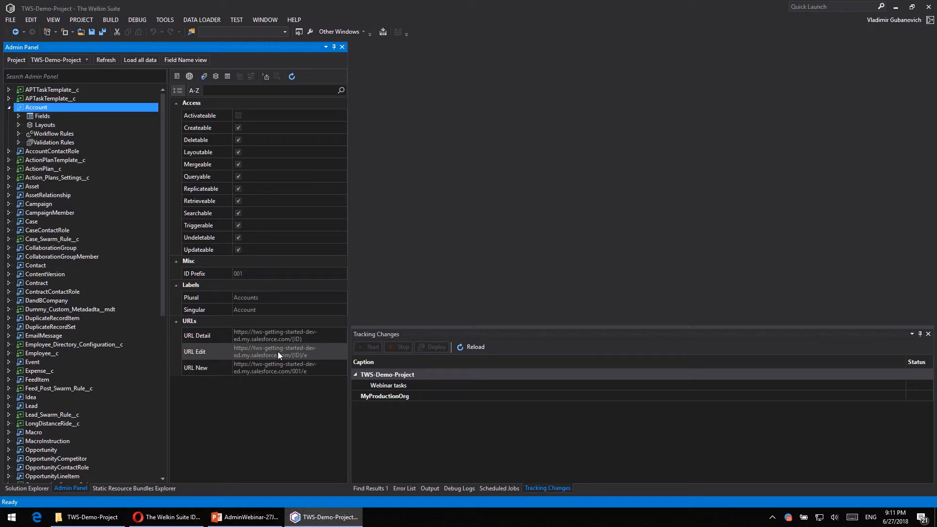
- Expand the Account object's fields and view the details of CreatedDate and Description
{"action": "left_click", "coordinate": [48, 117]}
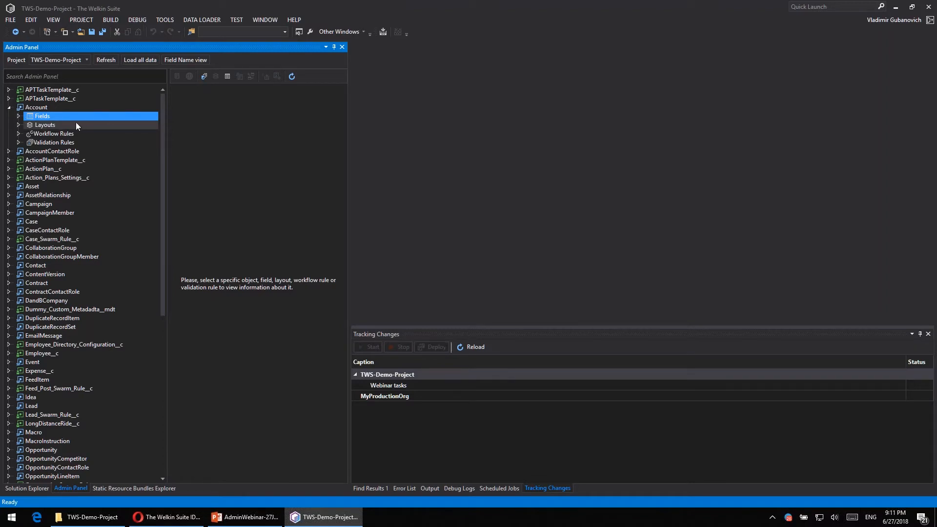
{"action": "left_click", "coordinate": [19, 118]}
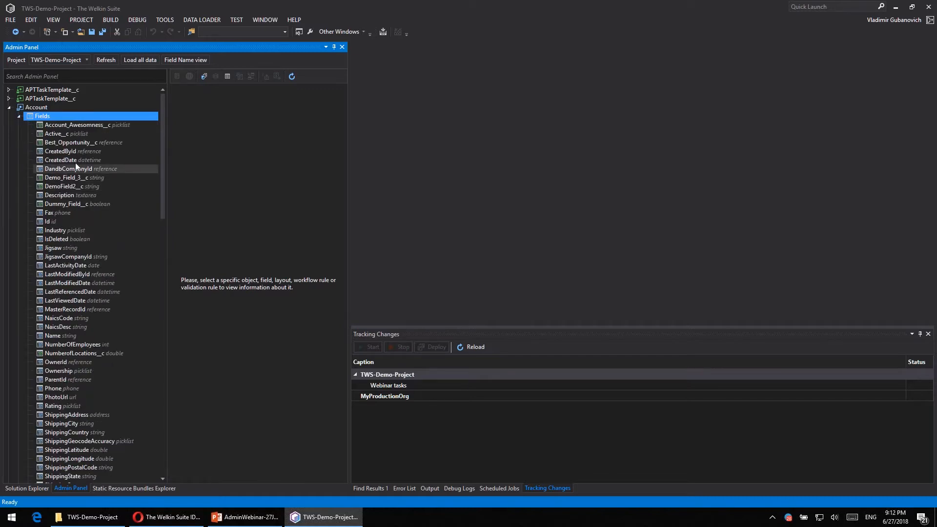
{"action": "scroll", "coordinate": [92, 160], "scroll_direction": "down", "scroll_amount": 5}
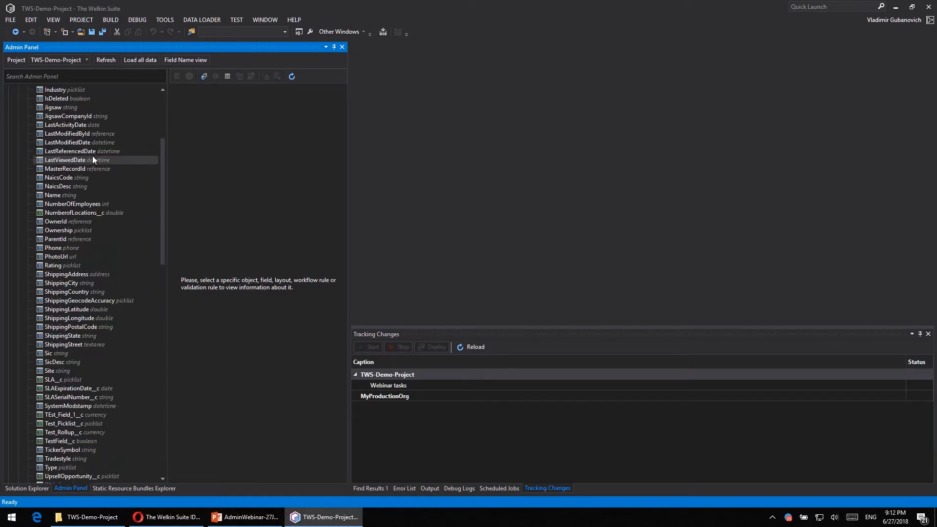
{"action": "scroll", "coordinate": [92, 157], "scroll_direction": "up", "scroll_amount": 5}
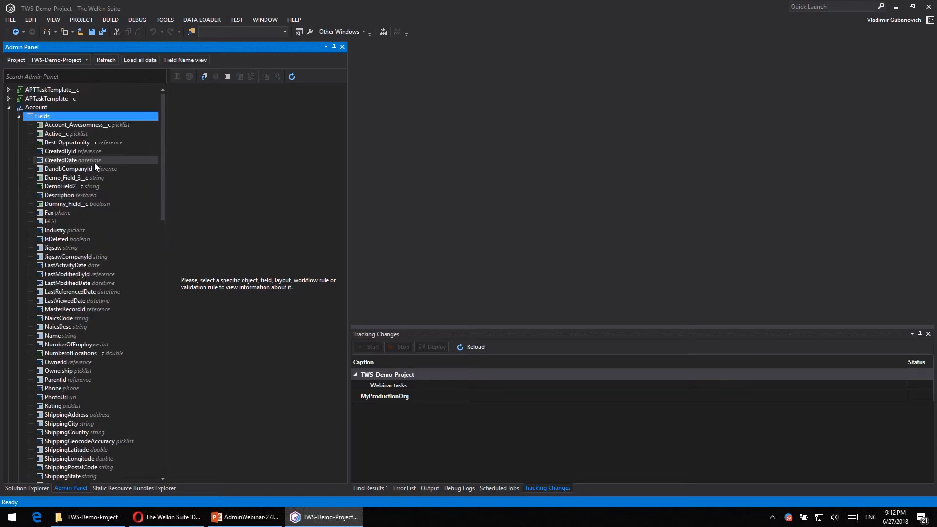
{"action": "left_click", "coordinate": [84, 161]}
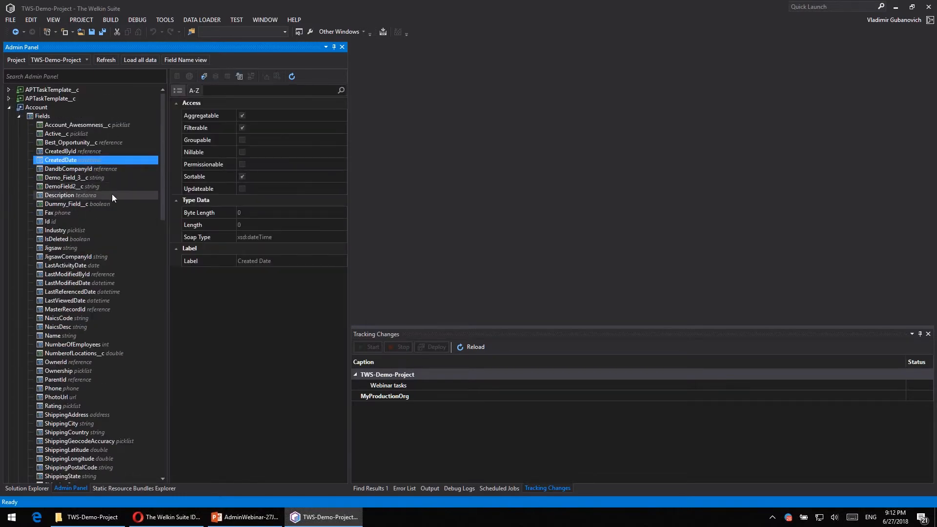
{"action": "left_click", "coordinate": [73, 195]}
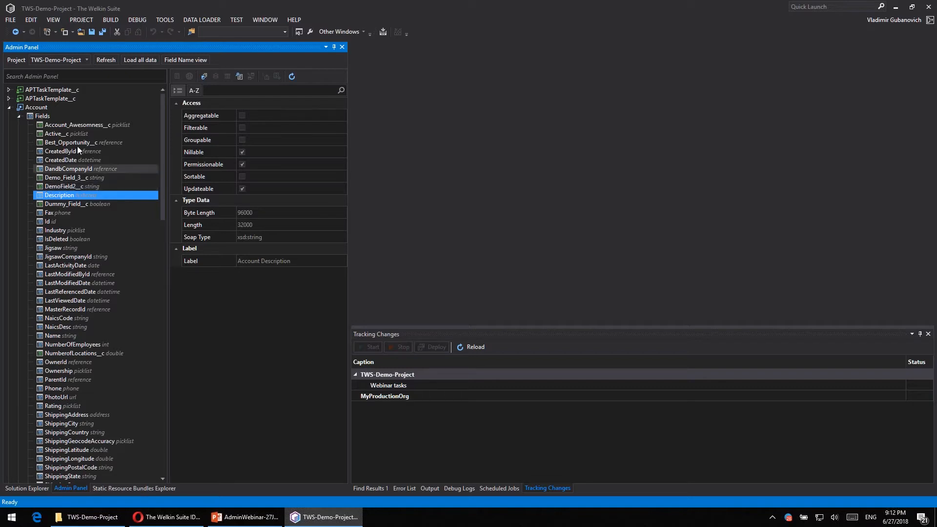
- Show fields by label, search the objects for "Name", and expand the matches under Action_Plans_Settings__c, Asset and CampaignMember
{"action": "left_click", "coordinate": [190, 60]}
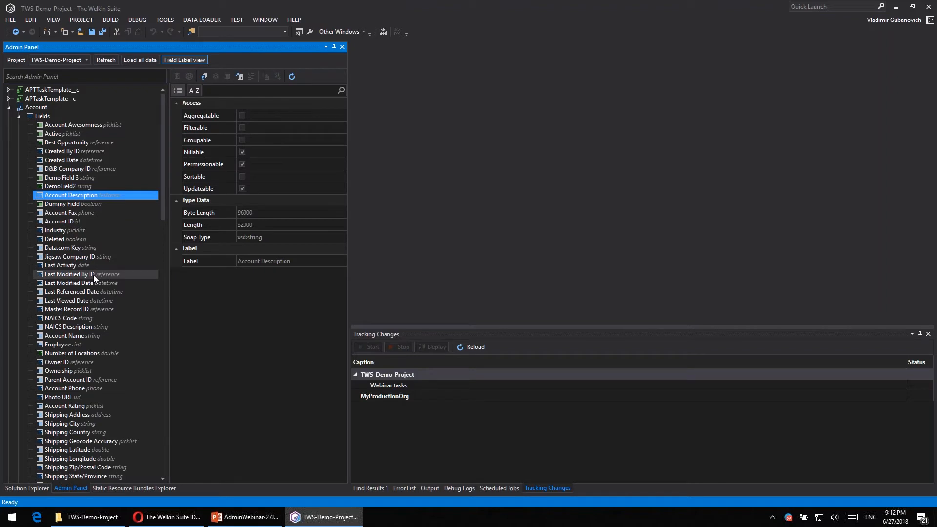
{"action": "left_click", "coordinate": [45, 75]}
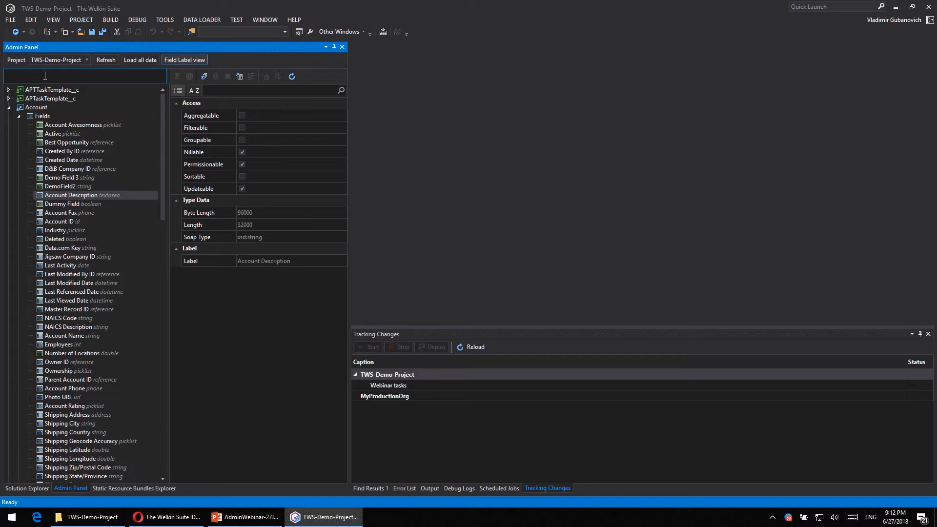
{"action": "type", "text": "Name"}
{"action": "left_click", "coordinate": [9, 134]}
{"action": "left_click", "coordinate": [9, 152]}
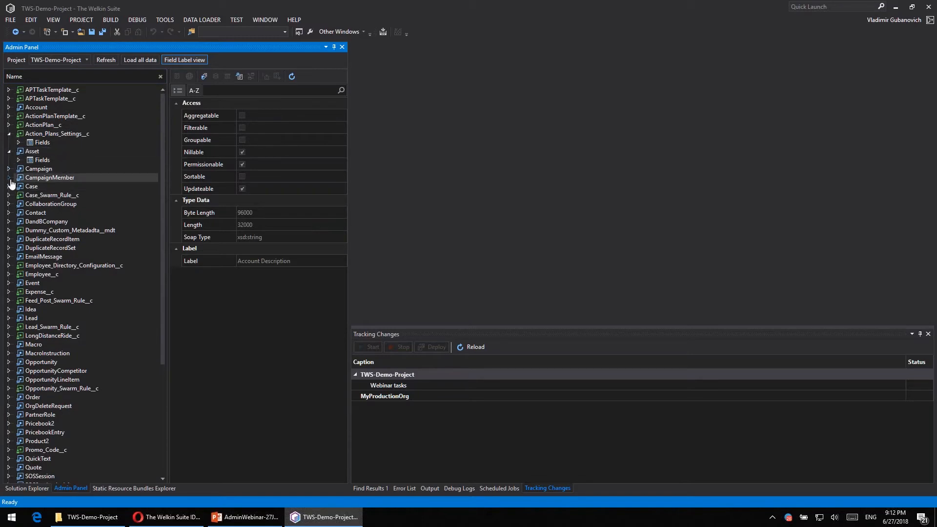
{"action": "left_click", "coordinate": [9, 178]}
- Search the objects for "Amount" and expand the matching Opportunity workflow and validation rules, OpportunityLineItem, Opportunity_Swarm_Rule__c and Order fields
{"action": "double_click", "coordinate": [14, 80]}
{"action": "type", "text": "Amount"}
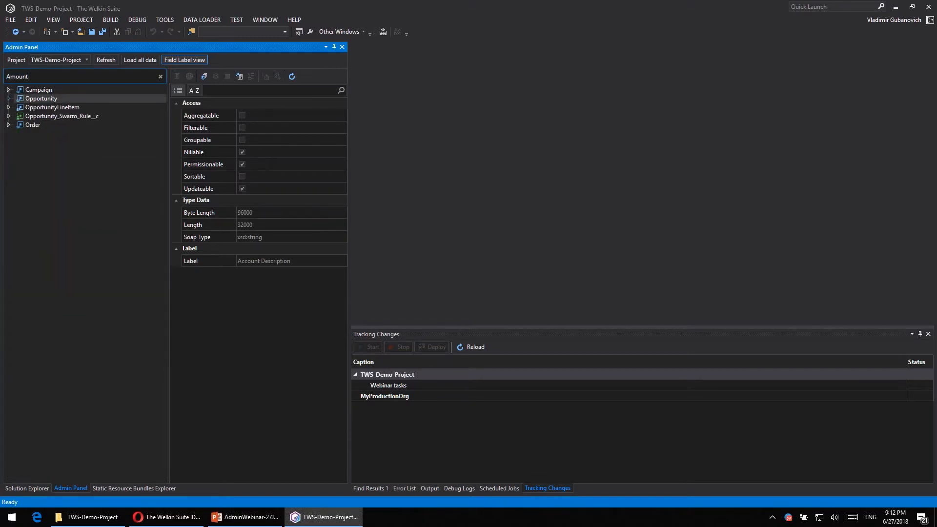
{"action": "left_click", "coordinate": [9, 98]}
{"action": "left_click", "coordinate": [19, 116]}
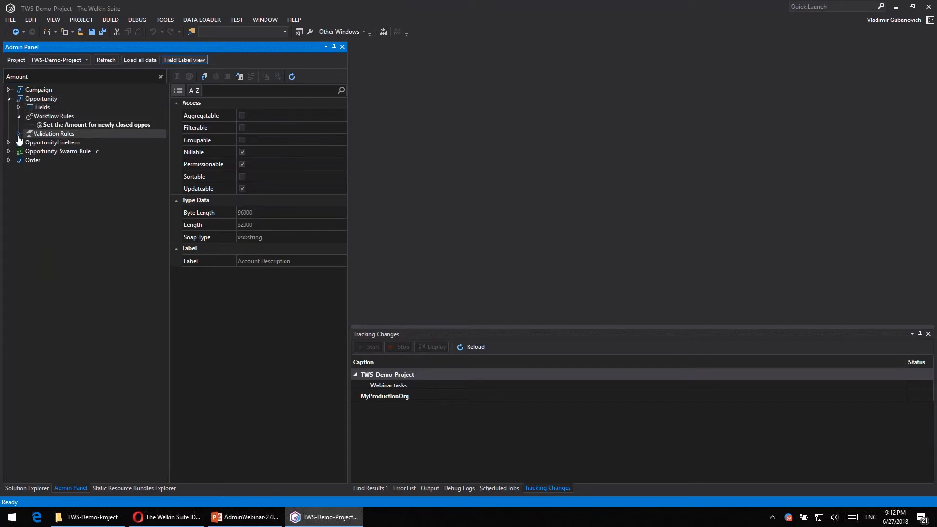
{"action": "left_click", "coordinate": [18, 134]}
{"action": "left_click", "coordinate": [9, 160]}
{"action": "left_click", "coordinate": [9, 186]}
{"action": "left_click", "coordinate": [8, 203]}
{"action": "left_click", "coordinate": [18, 212]}
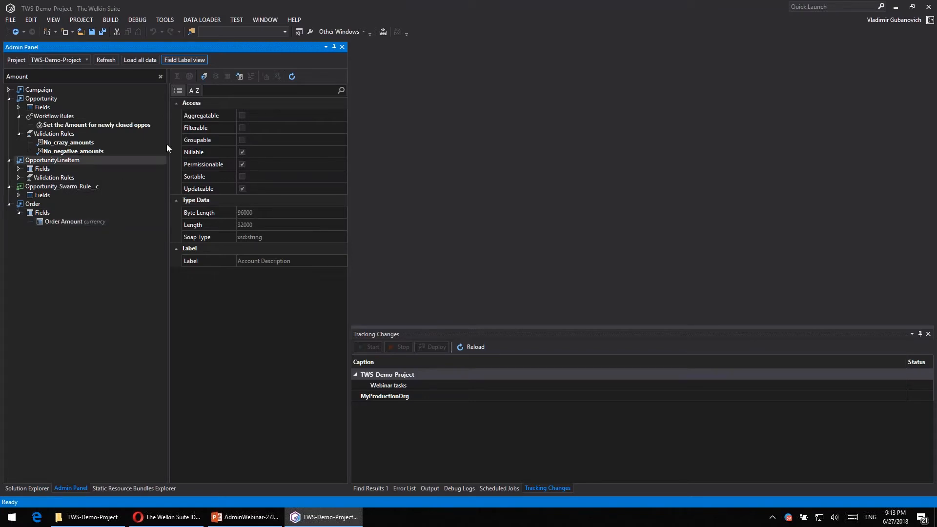
- Clear the object search, reopen the Account object's fields with Account Description selected, and show fields by name
{"action": "left_click", "coordinate": [160, 75]}
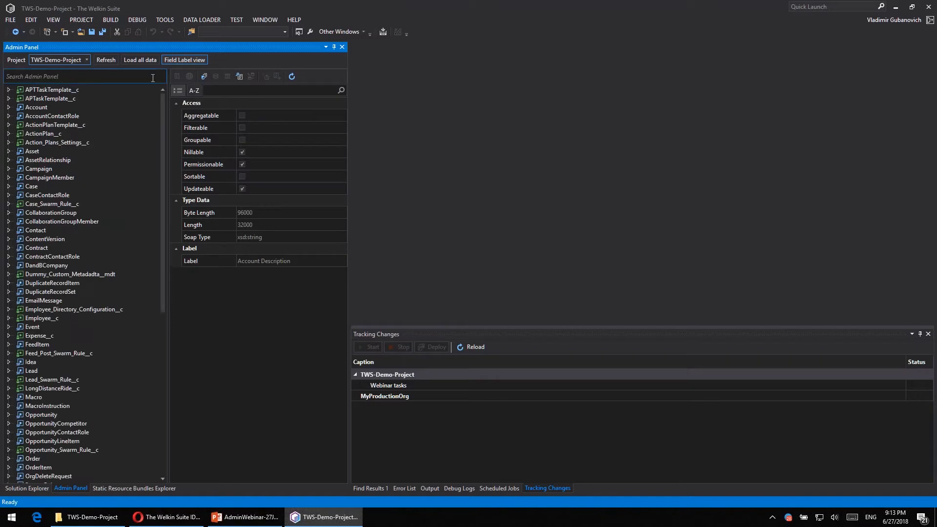
{"action": "left_click", "coordinate": [8, 106]}
{"action": "left_click", "coordinate": [18, 117]}
{"action": "left_click", "coordinate": [66, 195]}
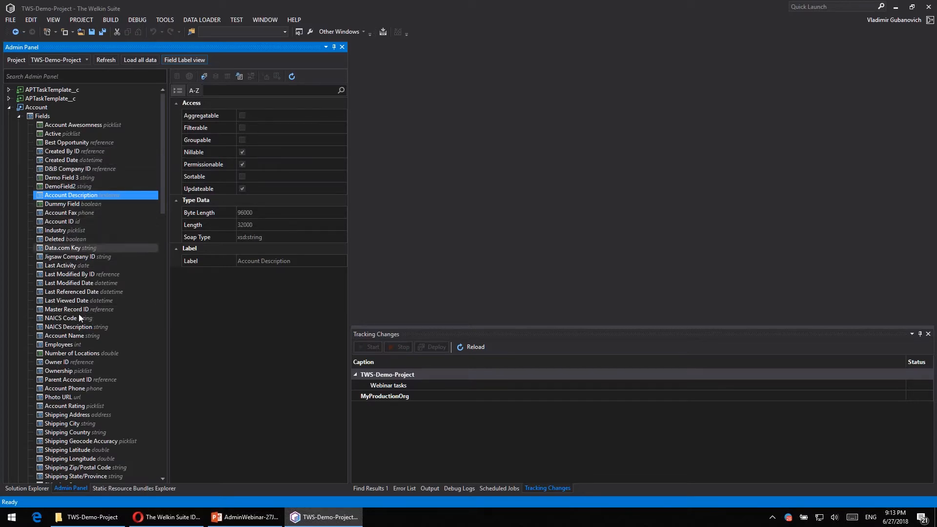
{"action": "scroll", "coordinate": [83, 333], "scroll_direction": "down", "scroll_amount": 2}
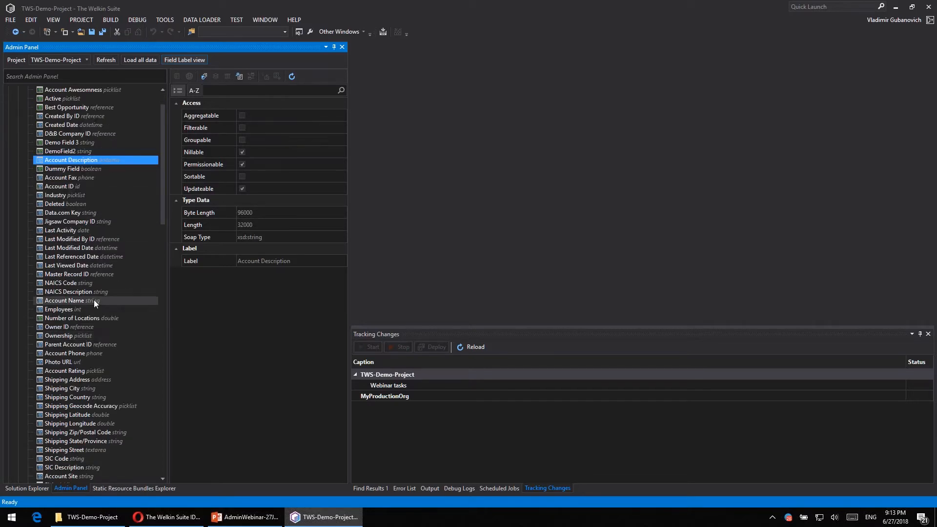
{"action": "left_click", "coordinate": [185, 59]}
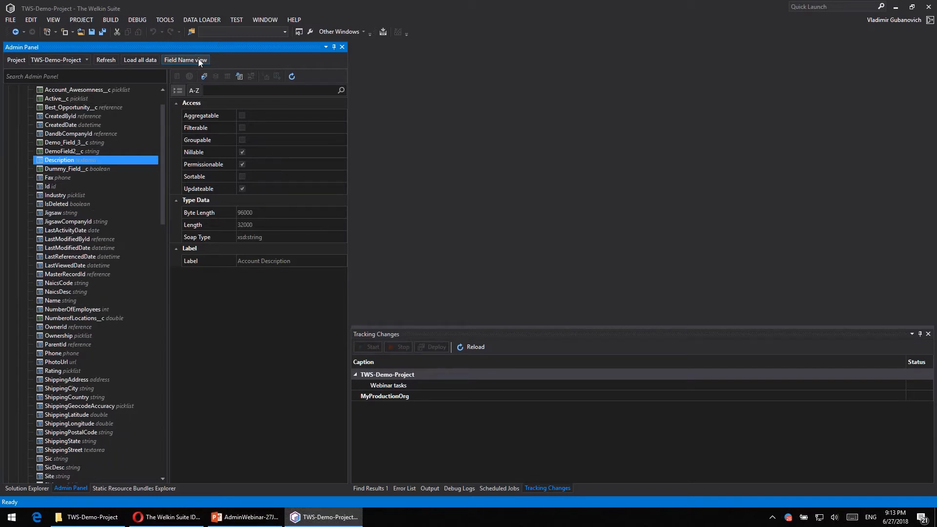
- Open the Field Usage Report for the Account object's Name field
{"action": "scroll", "coordinate": [88, 283], "scroll_direction": "up", "scroll_amount": 2}
{"action": "right_click", "coordinate": [57, 335]}
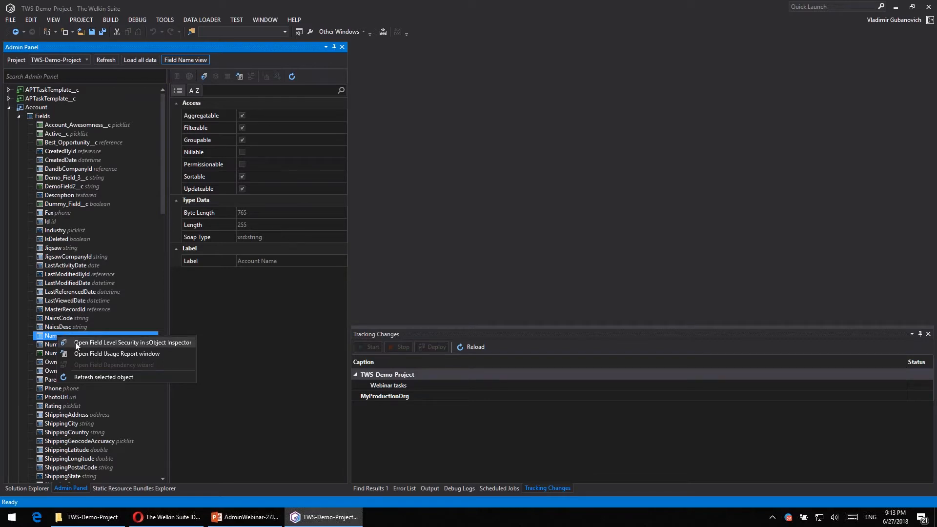
{"action": "left_click", "coordinate": [166, 358]}
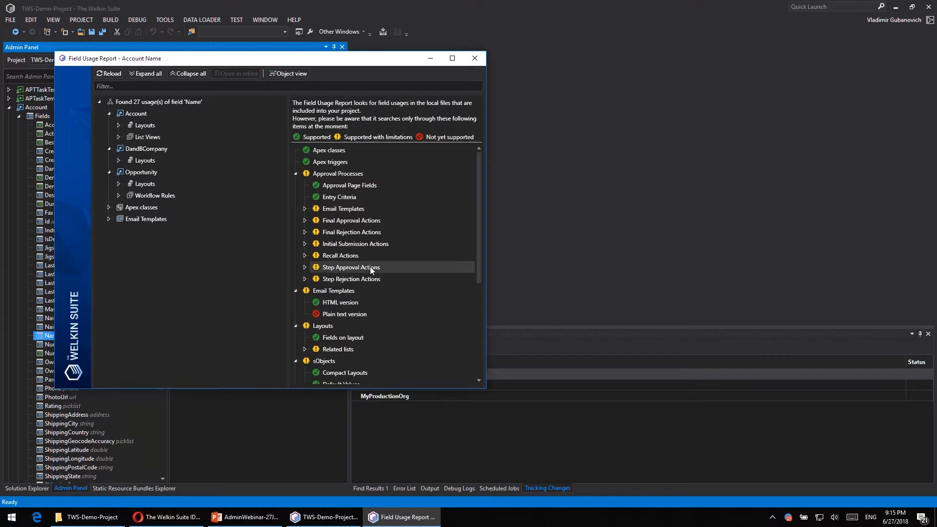
- Collapse all expanded categories in the report's list of supported items, from Approval Processes through Workflow Rules
{"action": "left_click", "coordinate": [296, 173]}
{"action": "left_click", "coordinate": [296, 185]}
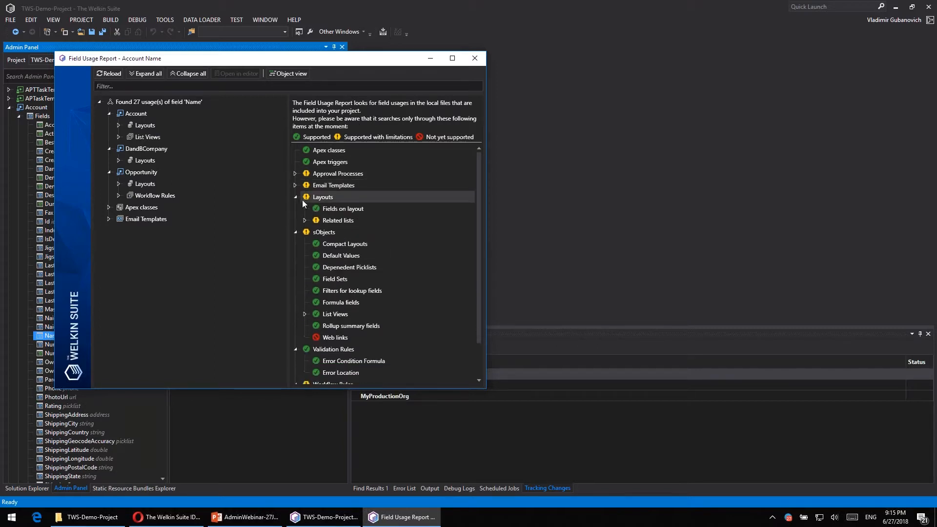
{"action": "left_click", "coordinate": [296, 197]}
{"action": "left_click", "coordinate": [295, 208]}
{"action": "left_click", "coordinate": [296, 221]}
{"action": "left_click", "coordinate": [295, 232]}
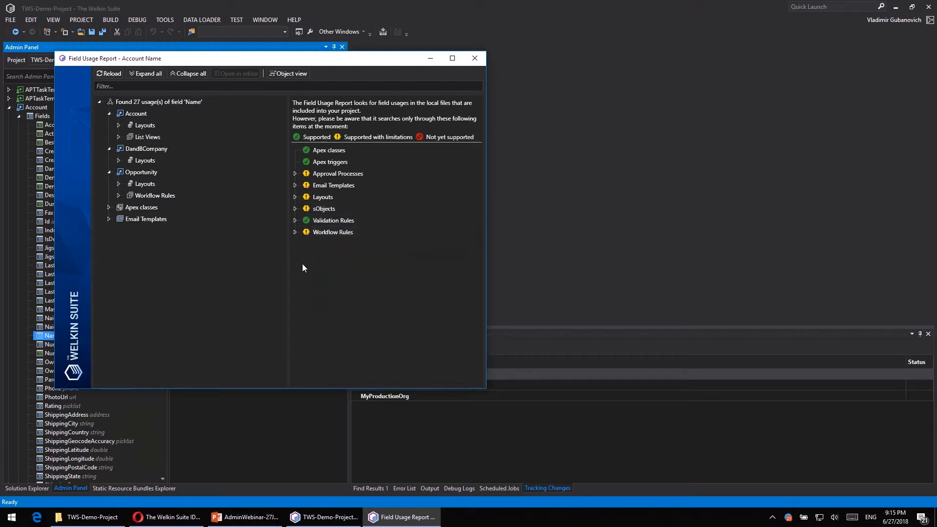
- Examine the support for Apex classes, Apex triggers and Approval Processes, including its email templates and approval, rejection and submission actions, and collapse Approval Processes
{"action": "left_click", "coordinate": [341, 151]}
{"action": "left_click", "coordinate": [336, 162]}
{"action": "left_click", "coordinate": [296, 173]}
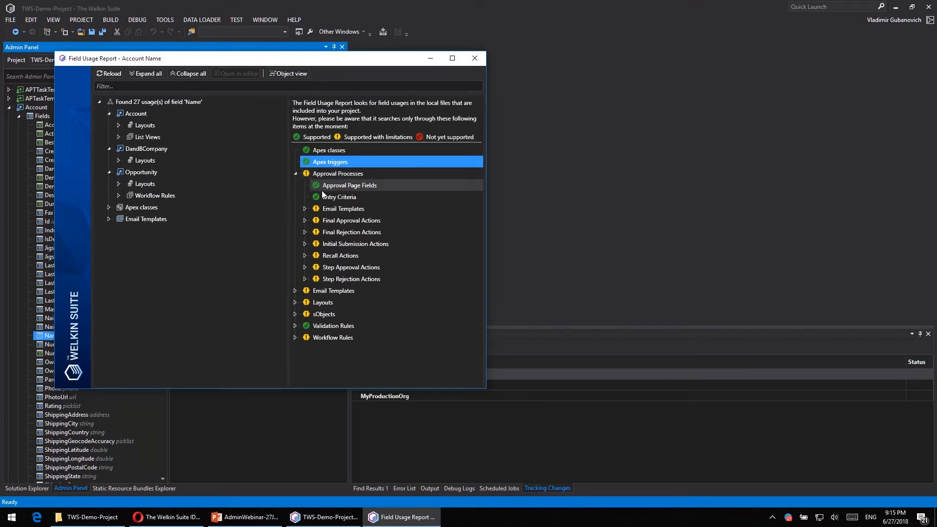
{"action": "left_click", "coordinate": [306, 208]}
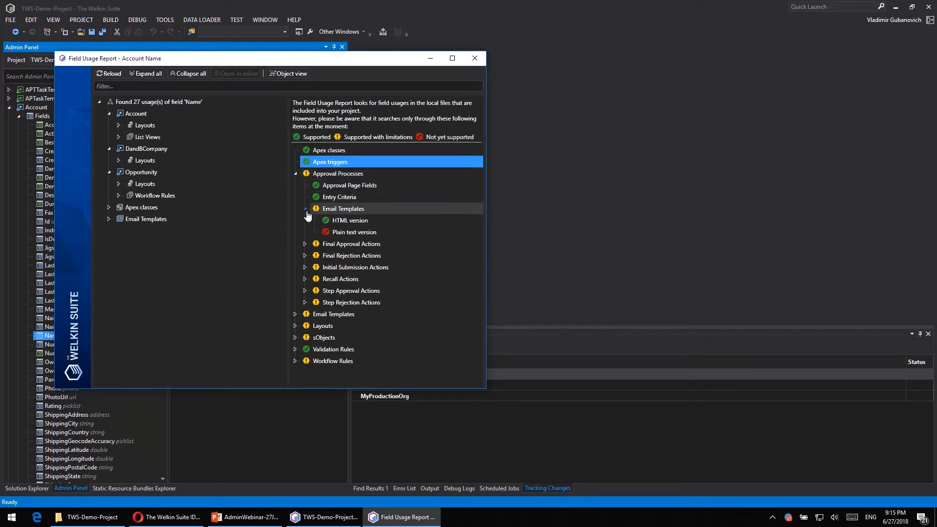
{"action": "left_click", "coordinate": [305, 244]}
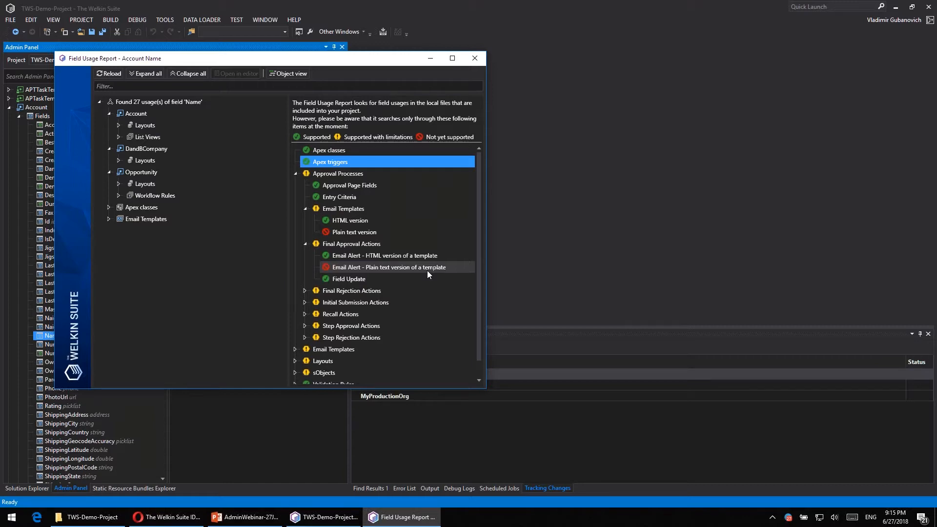
{"action": "left_click", "coordinate": [304, 291]}
{"action": "scroll", "coordinate": [411, 254], "scroll_direction": "down", "scroll_amount": 2}
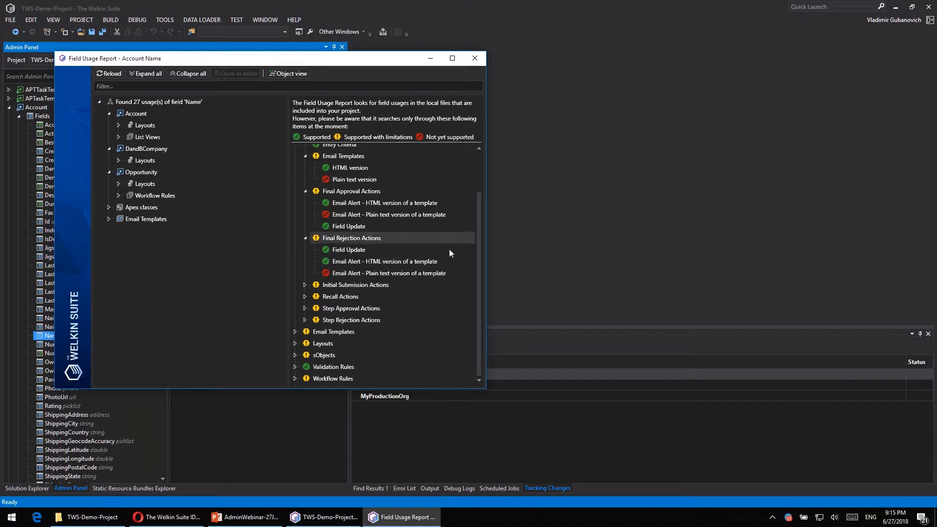
{"action": "left_click", "coordinate": [305, 285]}
{"action": "scroll", "coordinate": [335, 247], "scroll_direction": "up", "scroll_amount": 2}
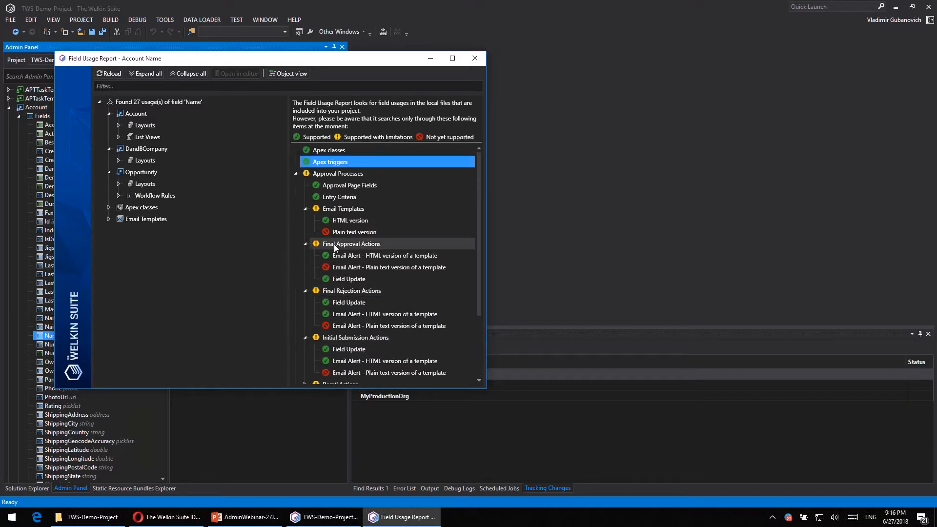
{"action": "left_click", "coordinate": [295, 175]}
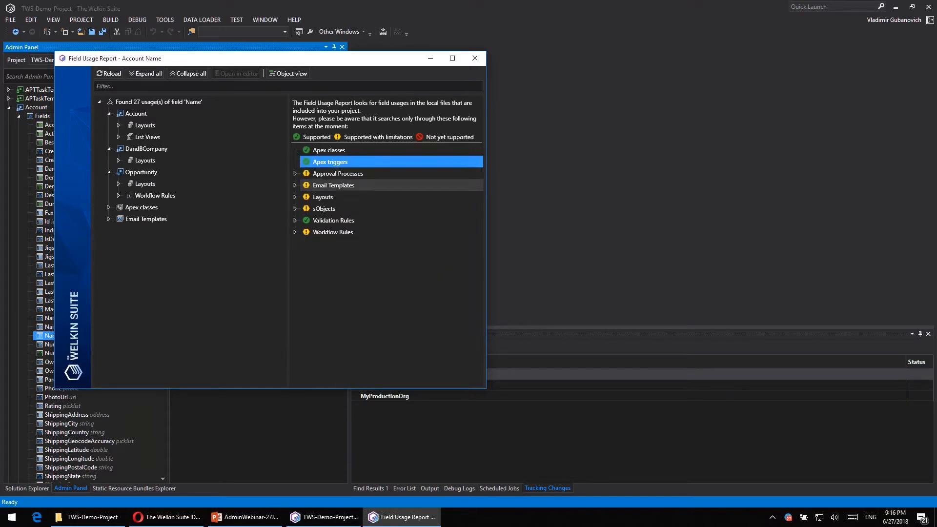
- Expand the supported Email Templates and Layouts items down to Related list columns, and select Related list sort field
{"action": "left_click", "coordinate": [295, 186]}
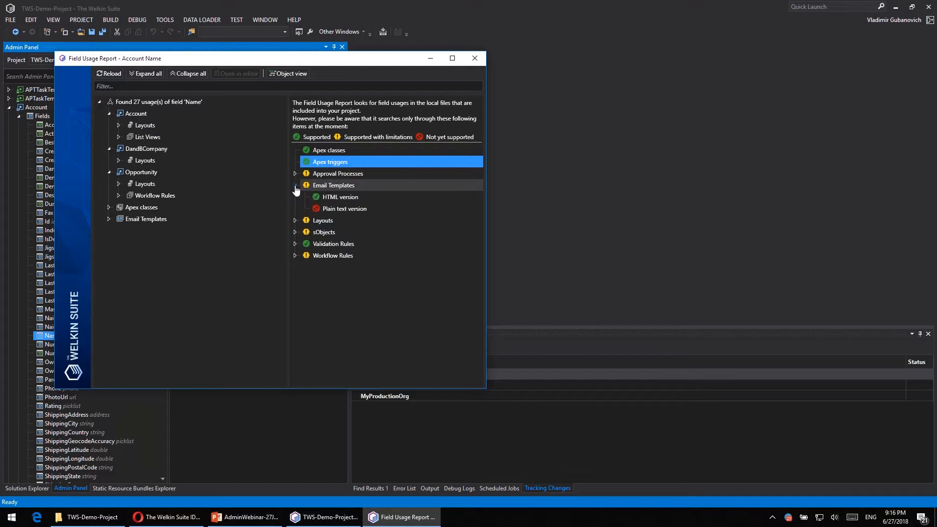
{"action": "left_click", "coordinate": [295, 221]}
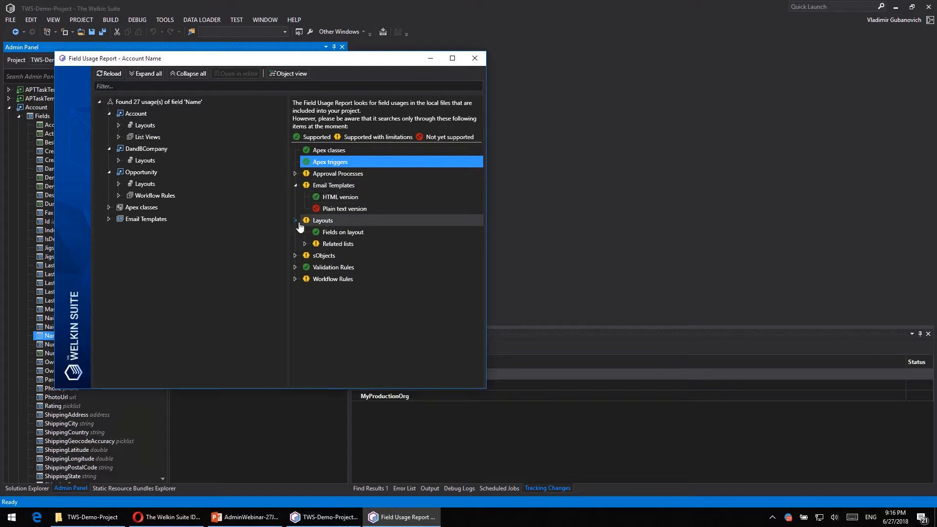
{"action": "left_click", "coordinate": [305, 244]}
{"action": "left_click", "coordinate": [315, 256]}
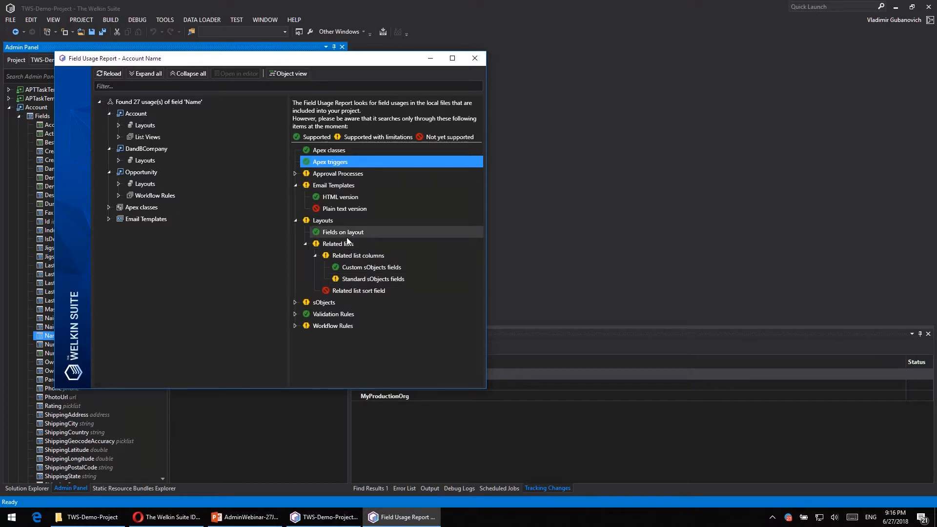
{"action": "left_click", "coordinate": [360, 293]}
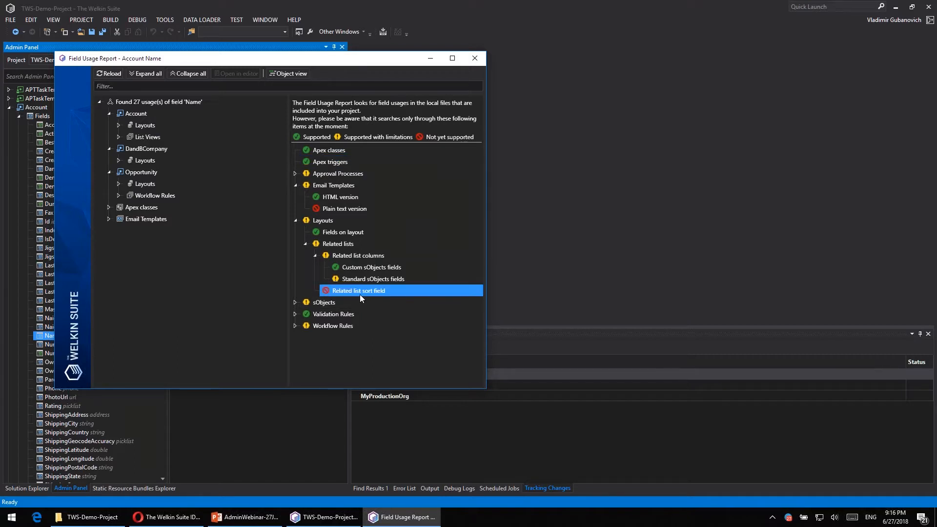
- Expand the supported sObjects items and their List Views entry to review the coverage
{"action": "left_click", "coordinate": [295, 302]}
{"action": "scroll", "coordinate": [387, 273], "scroll_direction": "down", "scroll_amount": 2}
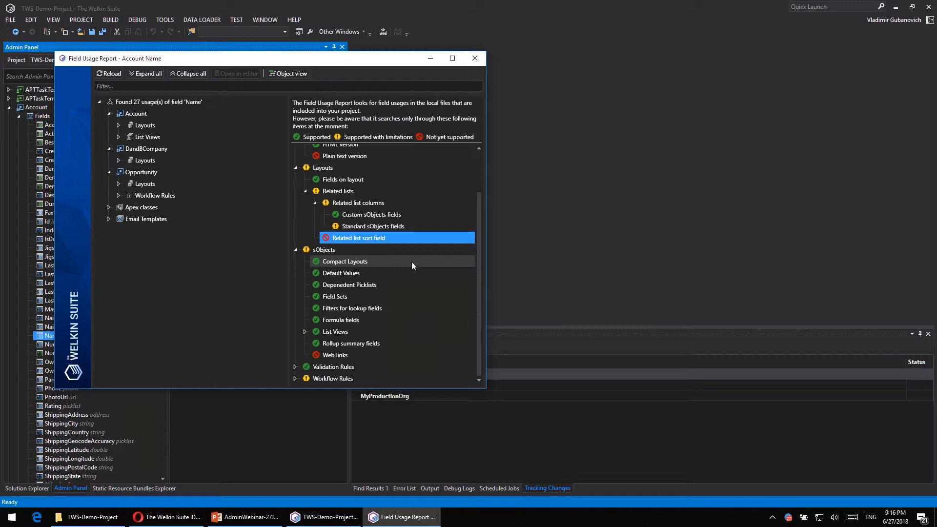
{"action": "left_click", "coordinate": [305, 331]}
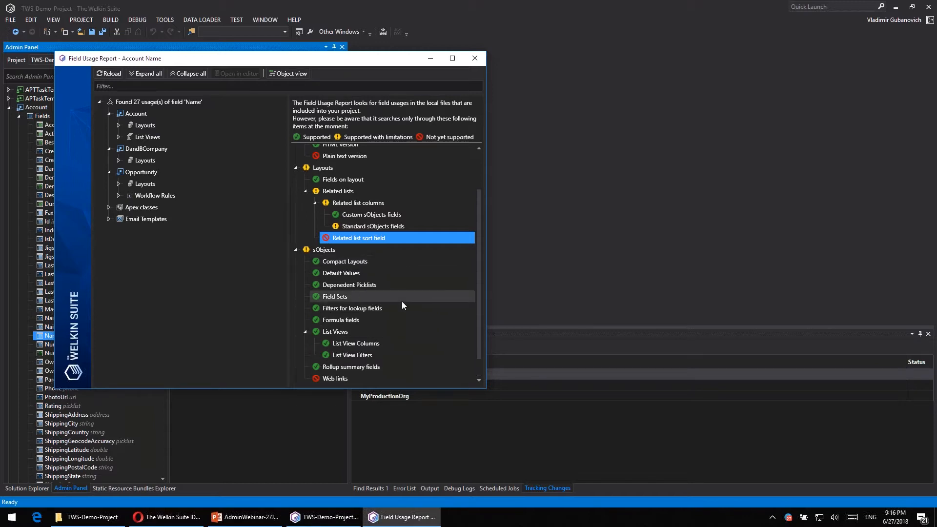
{"action": "scroll", "coordinate": [411, 361], "scroll_direction": "down", "scroll_amount": 1}
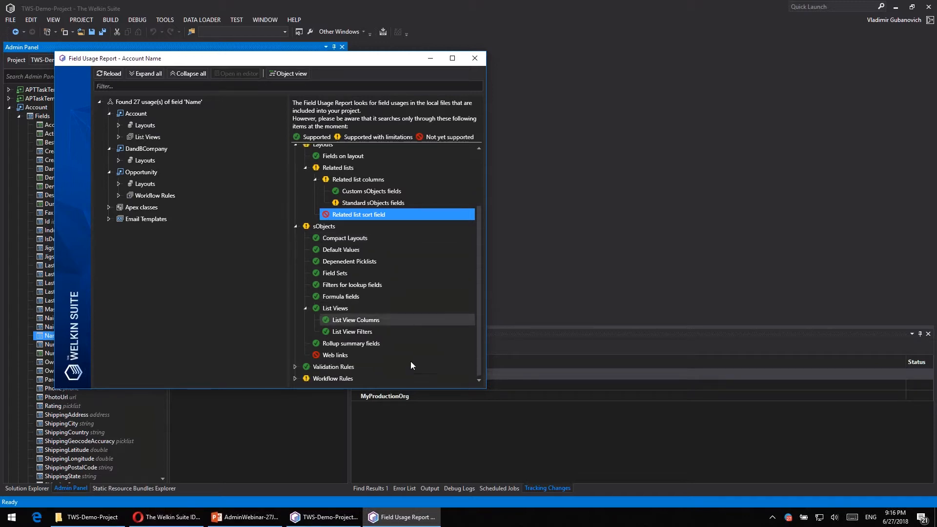
- Expand the supported Validation Rules and Workflow Rules items with Email Alert, and collapse the supported Layouts items
{"action": "left_click", "coordinate": [295, 367]}
{"action": "scroll", "coordinate": [326, 342], "scroll_direction": "down", "scroll_amount": 1}
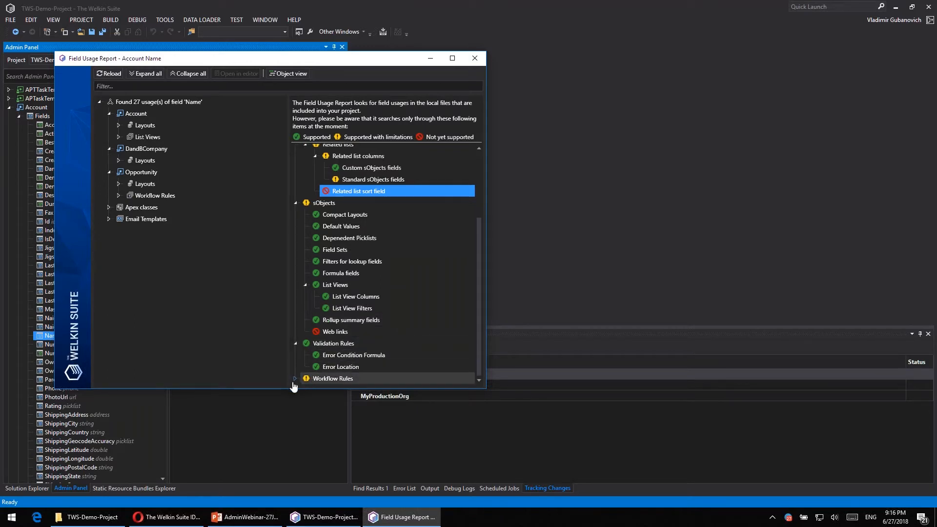
{"action": "scroll", "coordinate": [397, 326], "scroll_direction": "down", "scroll_amount": 1}
{"action": "left_click", "coordinate": [305, 367]}
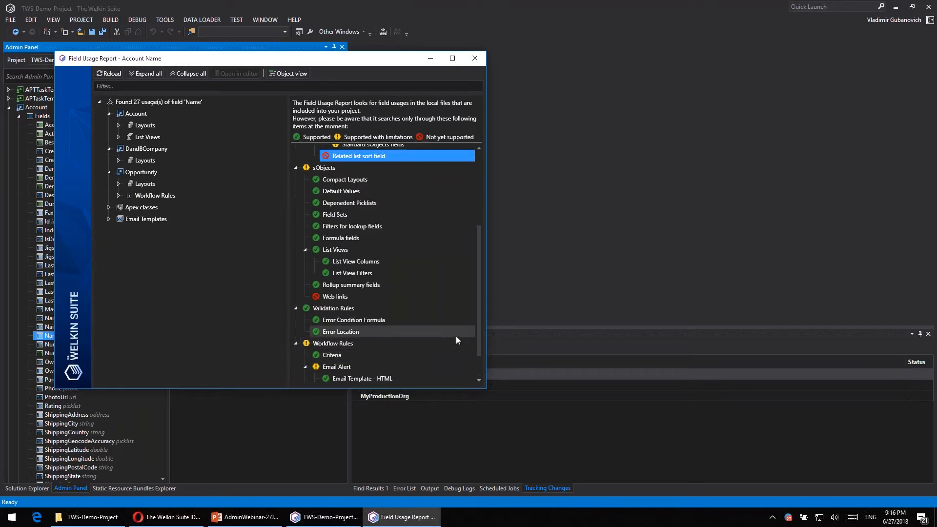
{"action": "scroll", "coordinate": [456, 337], "scroll_direction": "down", "scroll_amount": 1}
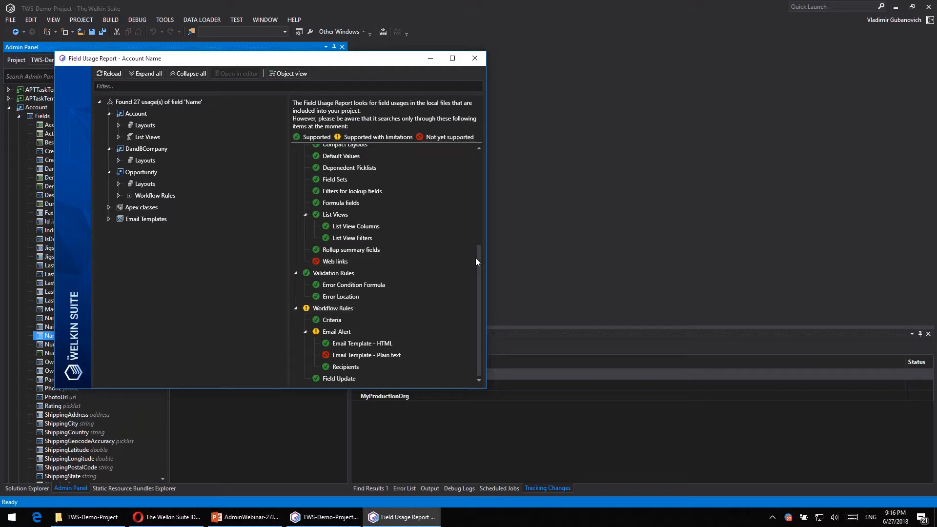
{"action": "scroll", "coordinate": [392, 302], "scroll_direction": "up", "scroll_amount": 5}
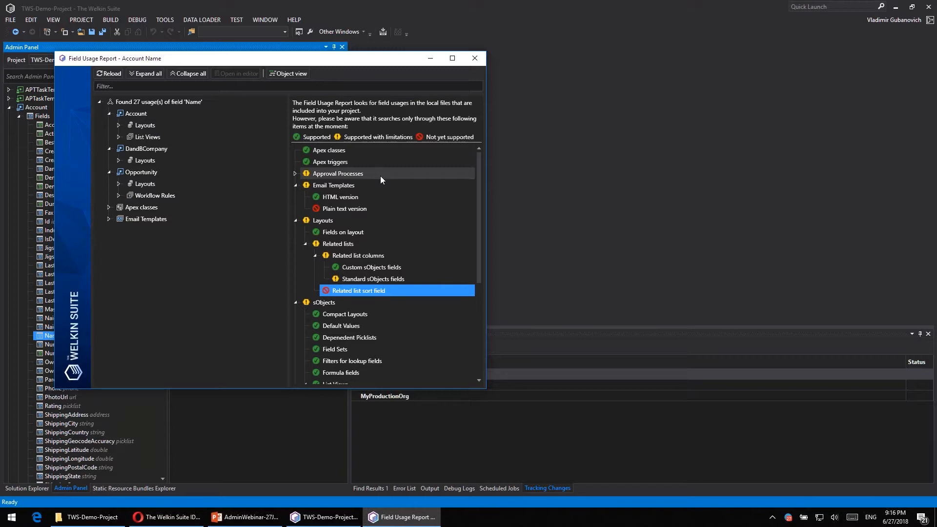
{"action": "left_click", "coordinate": [297, 221]}
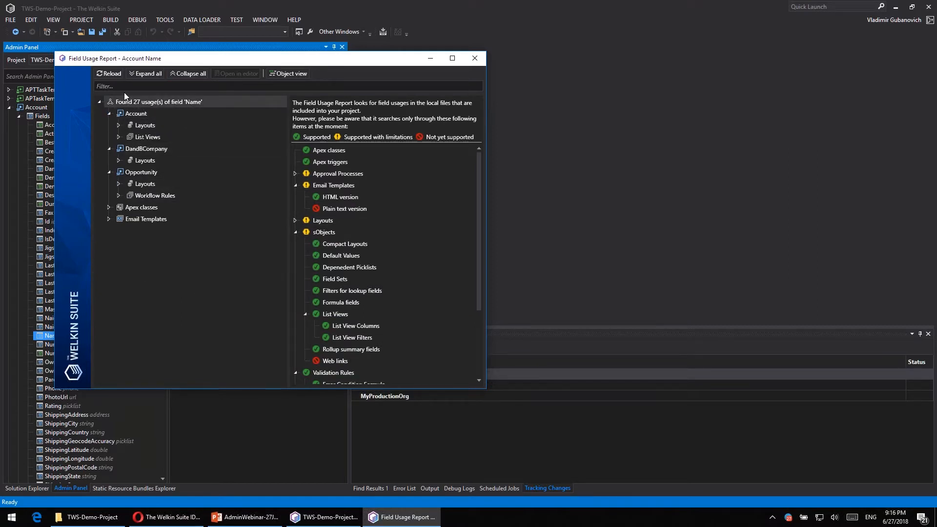
- Look through the Account, DandBCompany and Opportunity usages of the Name field, and expand its Apex classes and Email Templates usages
{"action": "left_click", "coordinate": [147, 112]}
{"action": "left_click", "coordinate": [174, 150]}
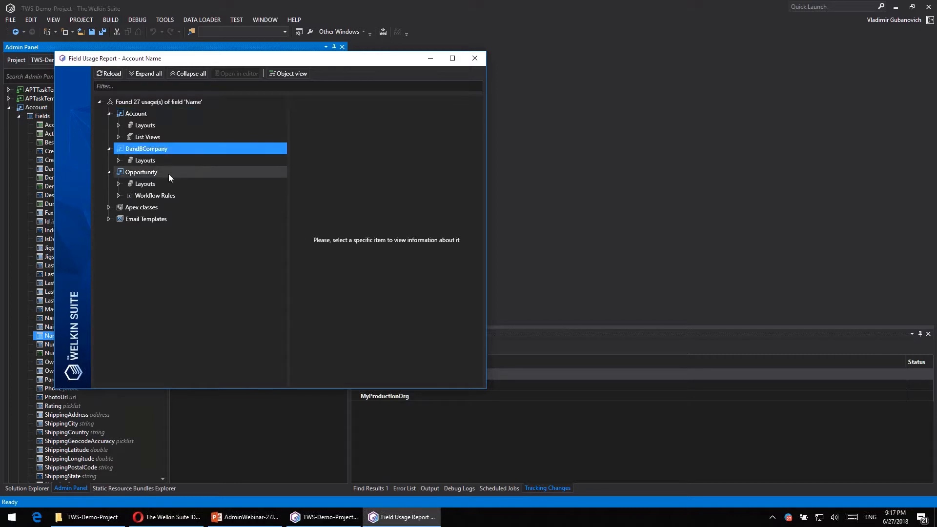
{"action": "left_click", "coordinate": [168, 173]}
{"action": "left_click", "coordinate": [108, 207]}
{"action": "left_click", "coordinate": [109, 324]}
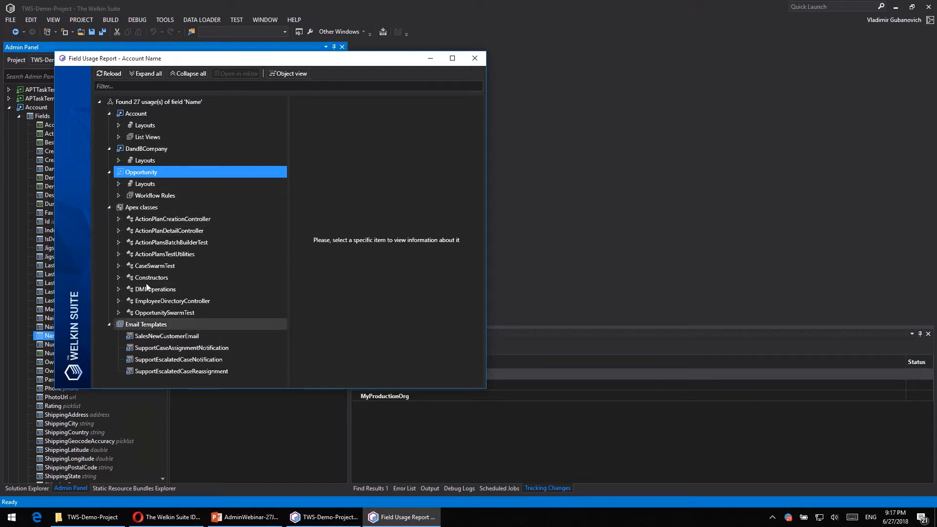
- Inspect the Account layouts and the section of the Account (Marketing) Layout that use the field, and collapse them again
{"action": "left_click", "coordinate": [118, 126]}
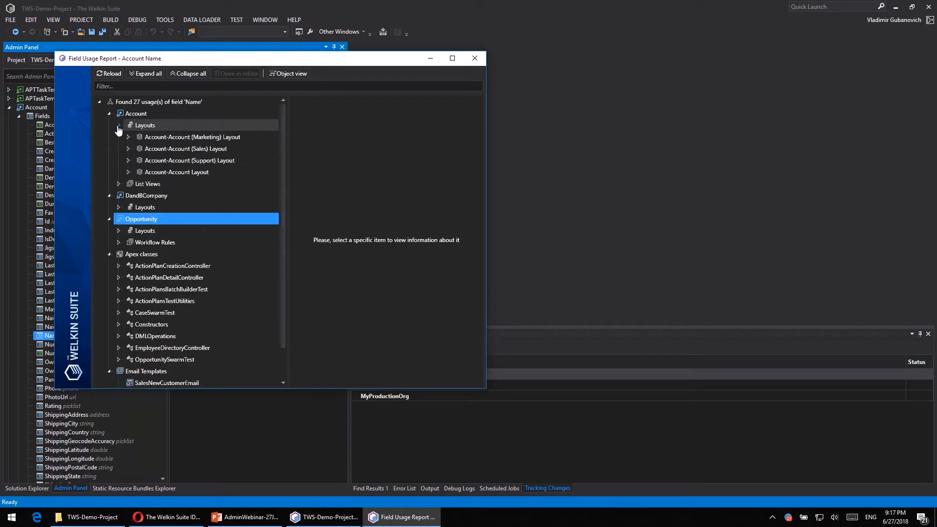
{"action": "left_click", "coordinate": [128, 138]}
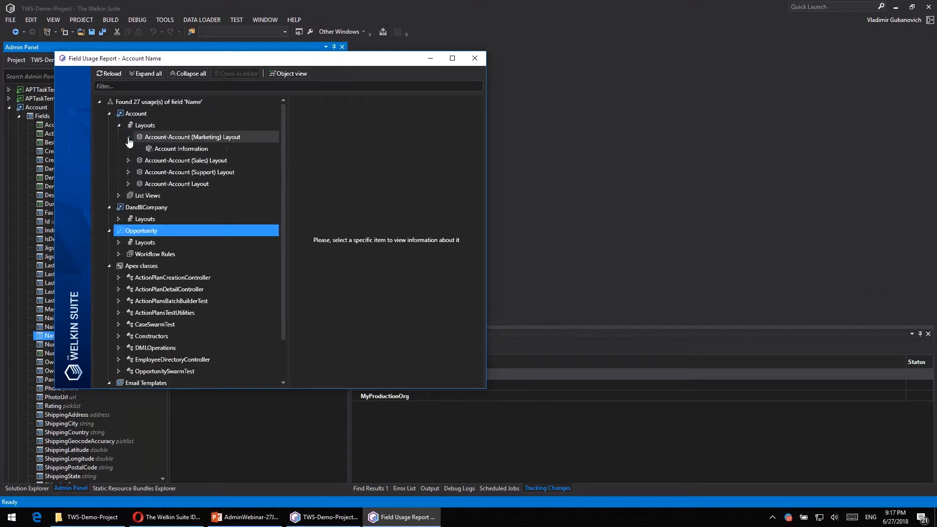
{"action": "left_click", "coordinate": [129, 137]}
{"action": "left_click", "coordinate": [119, 125]}
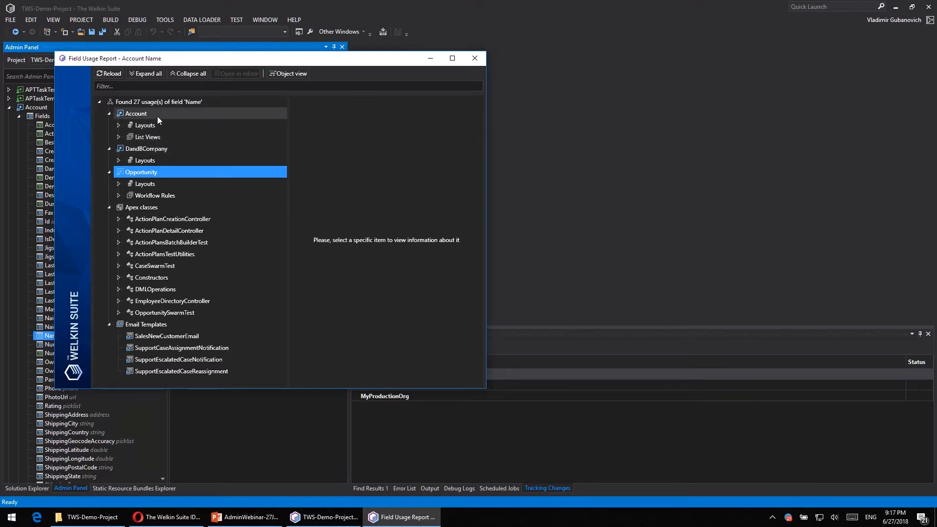
- Collapse the Opportunity and Apex classes usages and select the Account object in the results
{"action": "left_click", "coordinate": [109, 172]}
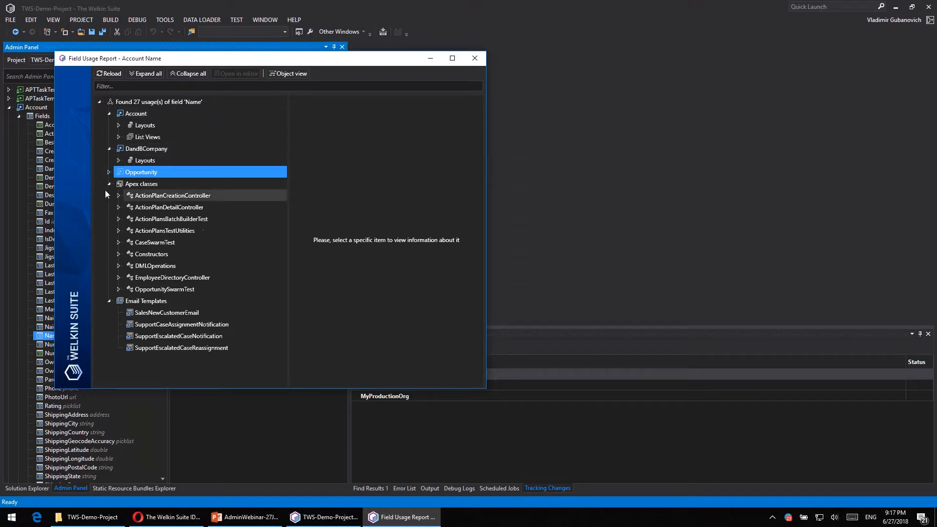
{"action": "left_click", "coordinate": [108, 185]}
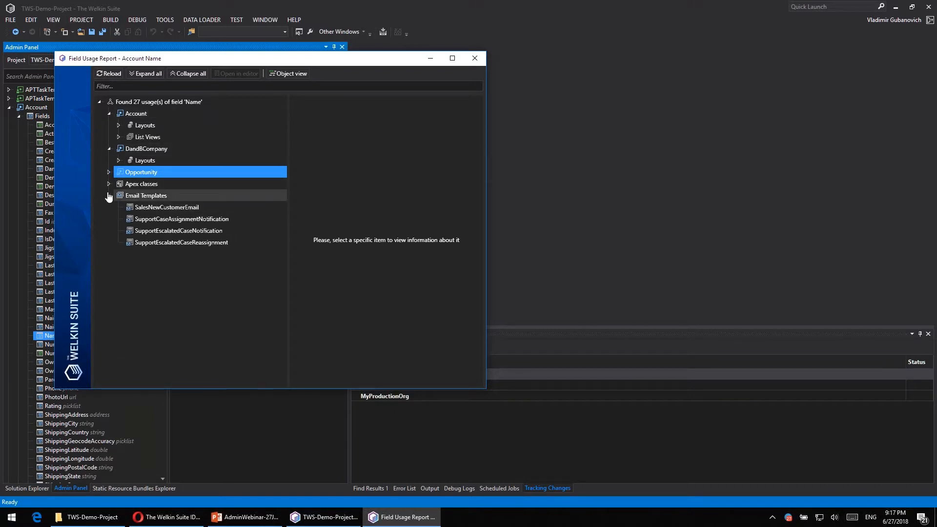
{"action": "left_click", "coordinate": [137, 122]}
{"action": "left_click", "coordinate": [150, 113]}
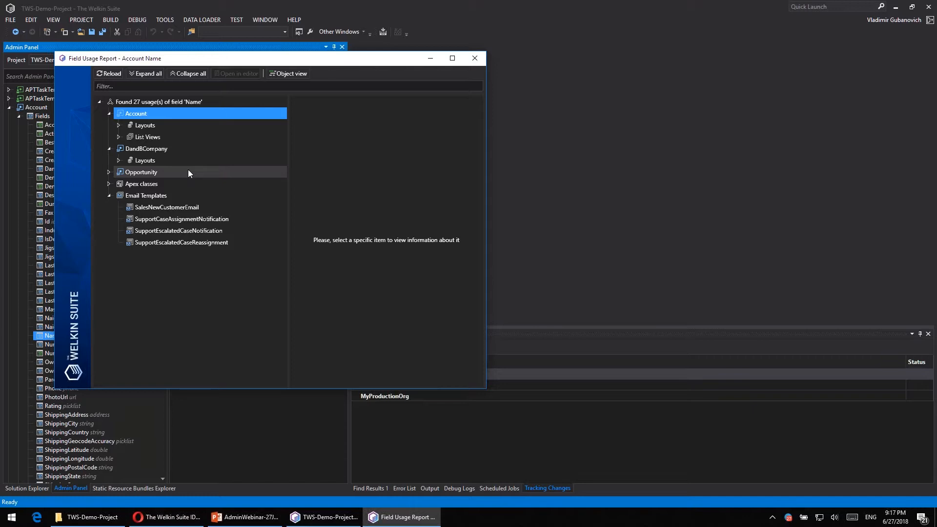
- Group the field usages by type, expand Workflow Rules, and check the Email Templates usages
{"action": "left_click", "coordinate": [291, 75]}
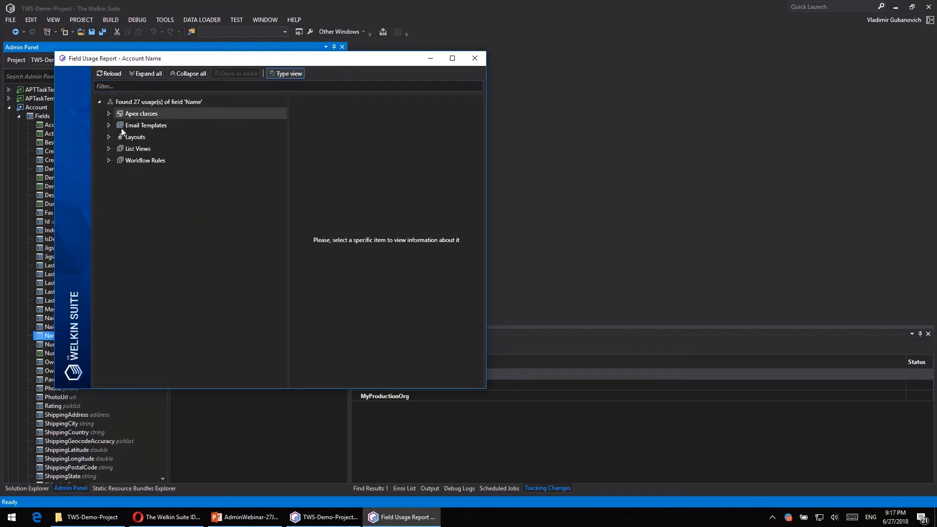
{"action": "left_click", "coordinate": [108, 161]}
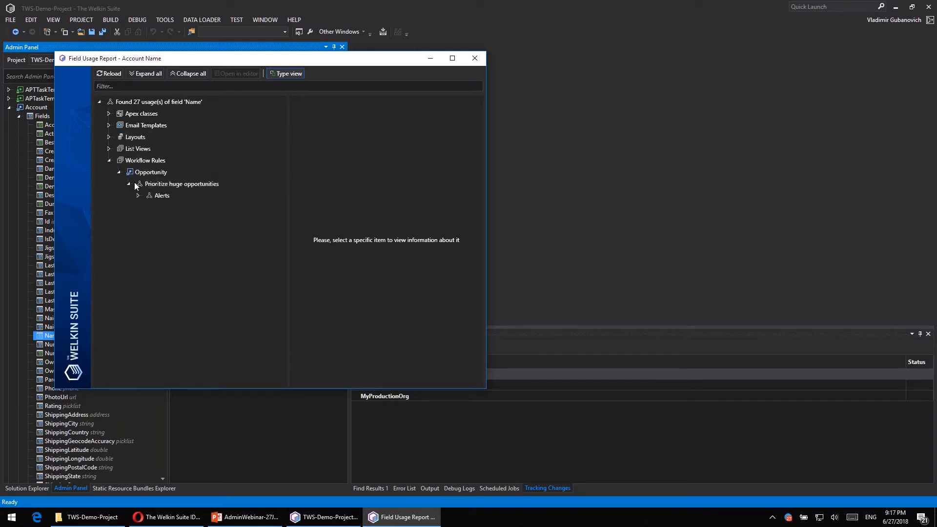
{"action": "left_click", "coordinate": [108, 126]}
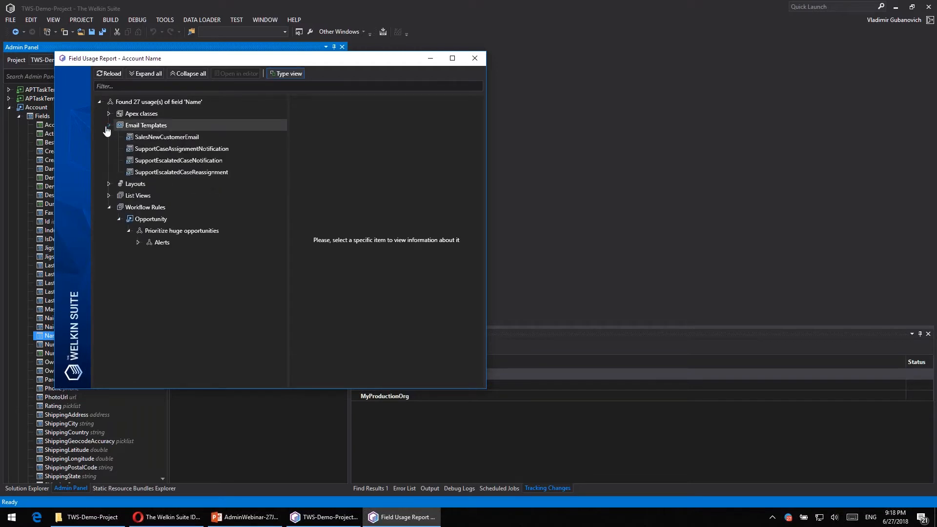
{"action": "left_click", "coordinate": [108, 126]}
- Expand the Layouts usages and show the fields of the Account-Account (Marketing) Layout
{"action": "left_click", "coordinate": [109, 137]}
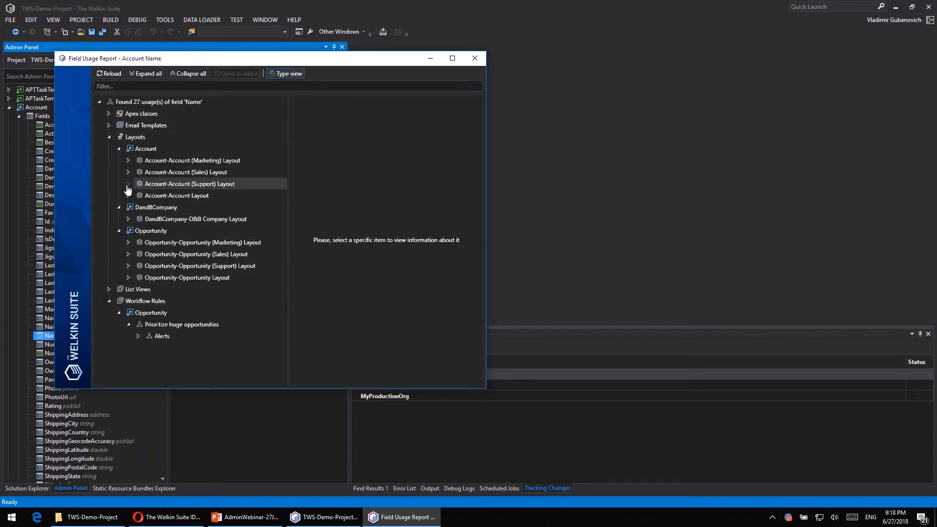
{"action": "left_click", "coordinate": [151, 163]}
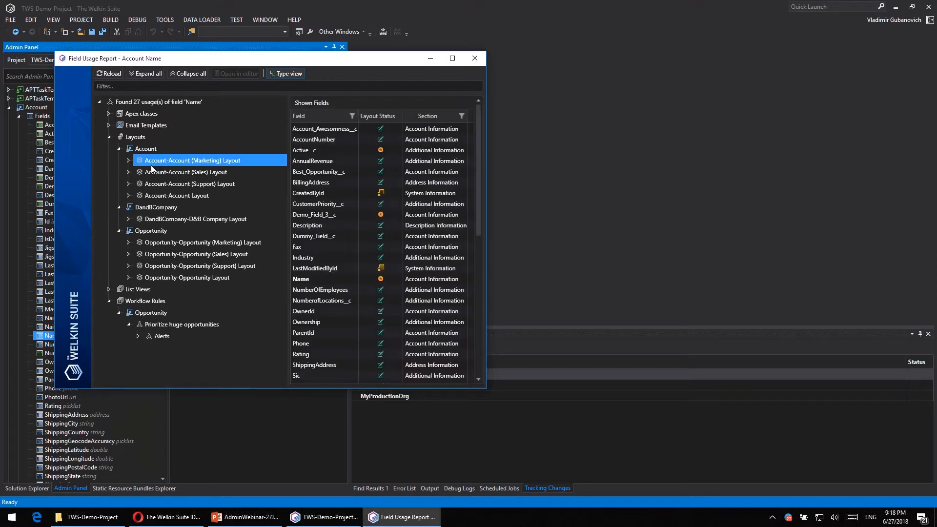
- Collapse the Layouts and Workflow Rules usages and close the Account Name field usage report
{"action": "left_click", "coordinate": [119, 148]}
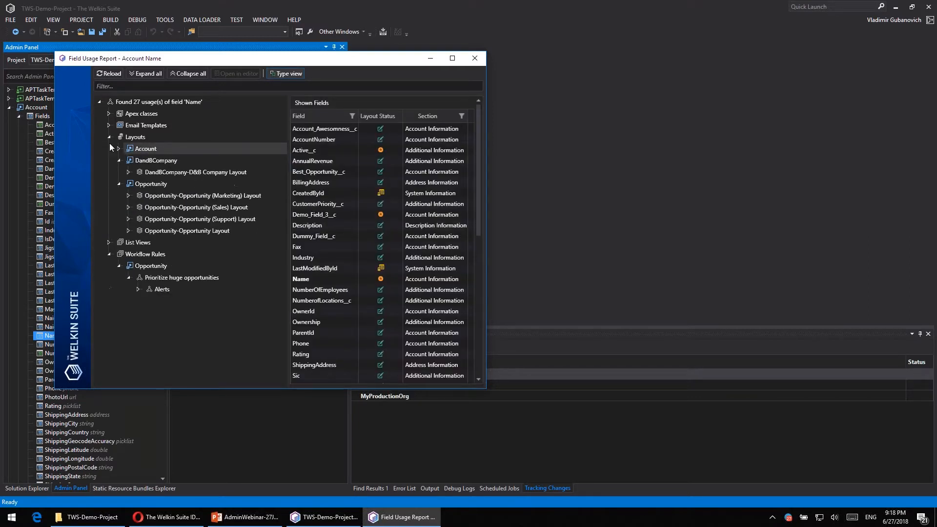
{"action": "left_click", "coordinate": [110, 137]}
{"action": "left_click", "coordinate": [110, 161]}
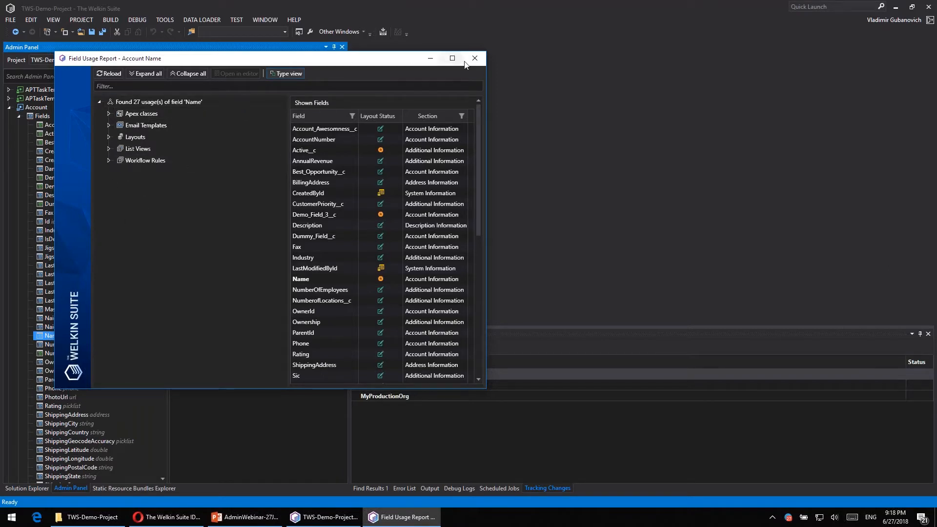
{"action": "left_click", "coordinate": [475, 58]}
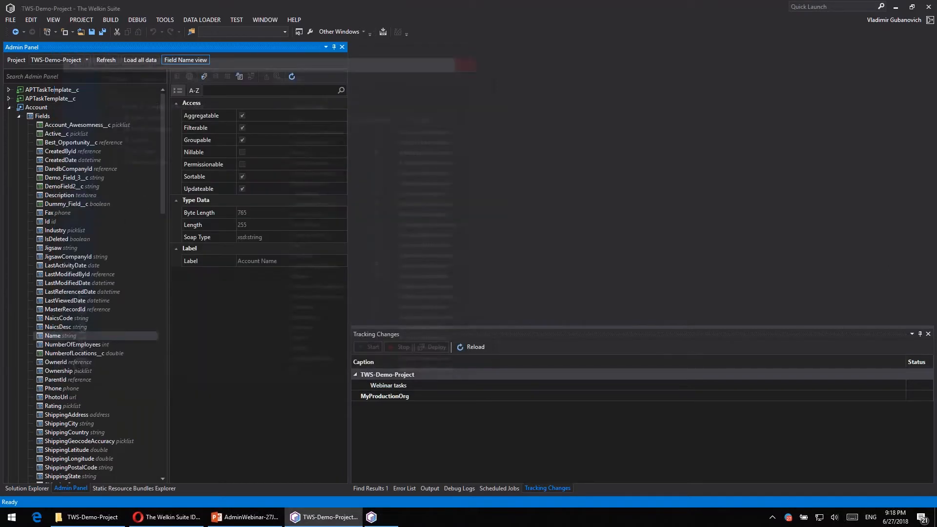
- Collapse Account in the object tree and open the Field Usage Report for the Opportunity object's Amount field
{"action": "left_click", "coordinate": [11, 111]}
{"action": "scroll", "coordinate": [37, 297], "scroll_direction": "down", "scroll_amount": 5}
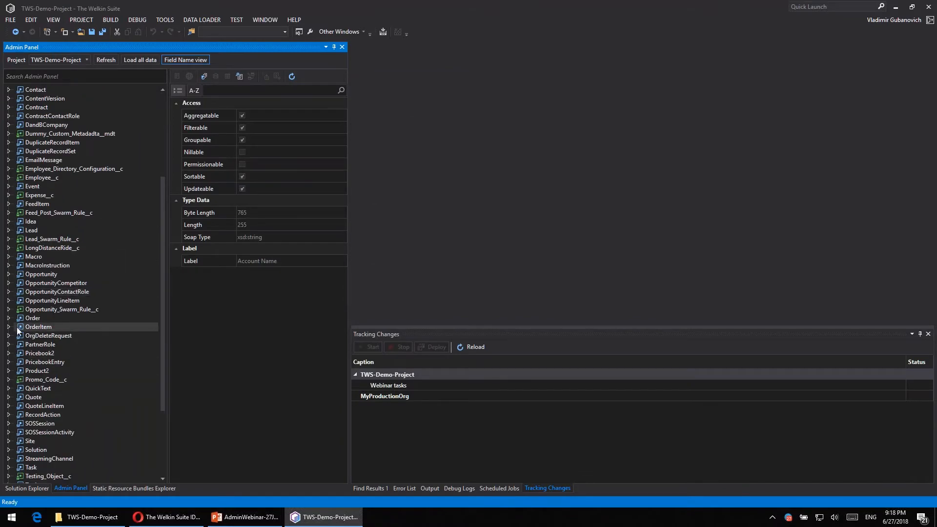
{"action": "left_click", "coordinate": [9, 274]}
{"action": "left_click", "coordinate": [18, 284]}
{"action": "left_click", "coordinate": [59, 303]}
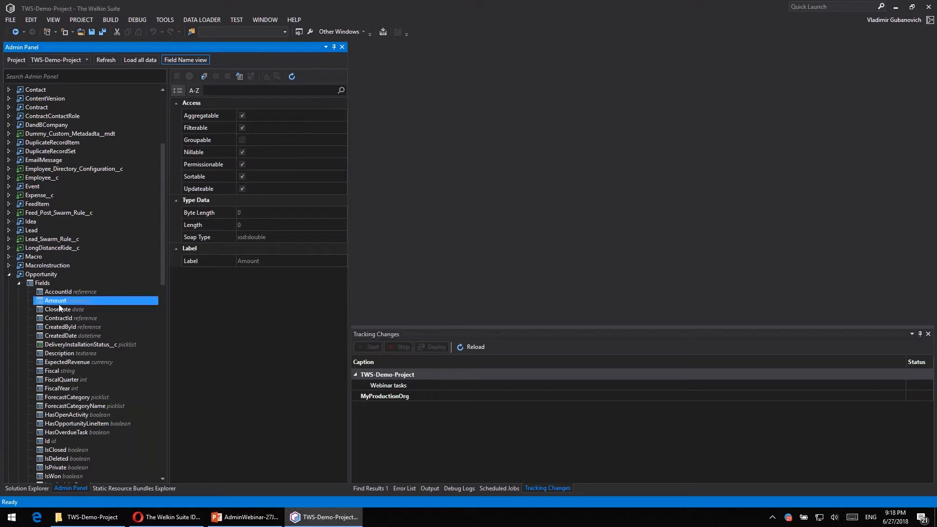
{"action": "right_click", "coordinate": [63, 303]}
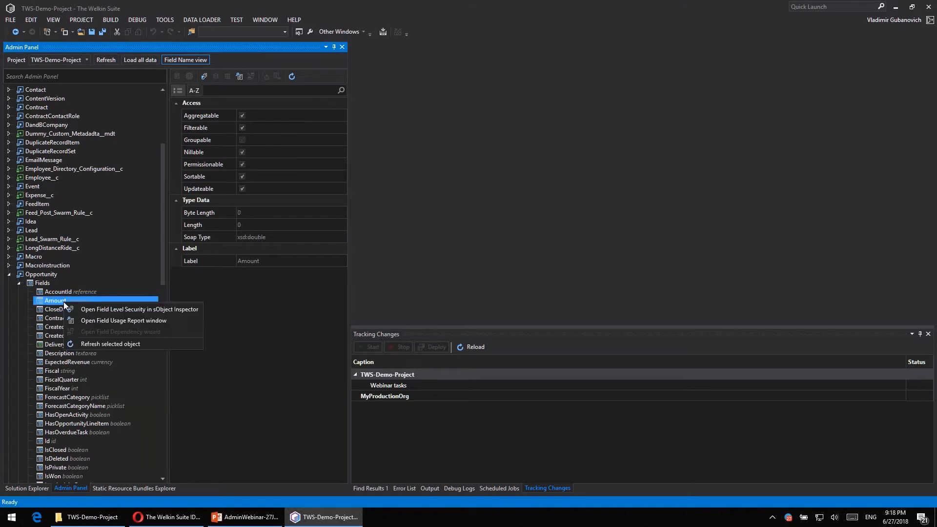
{"action": "left_click", "coordinate": [99, 323]}
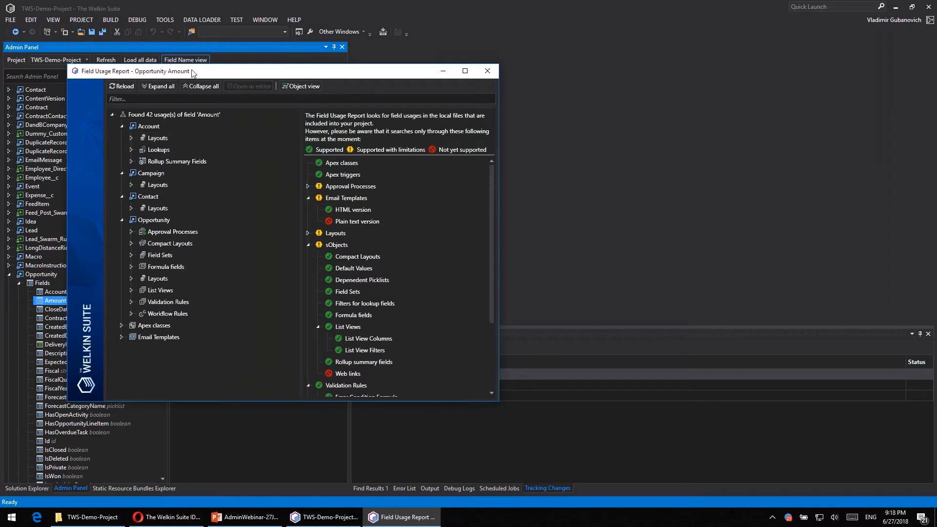
{"action": "left_click_drag", "start_coordinate": [192, 73], "coordinate": [184, 43]}
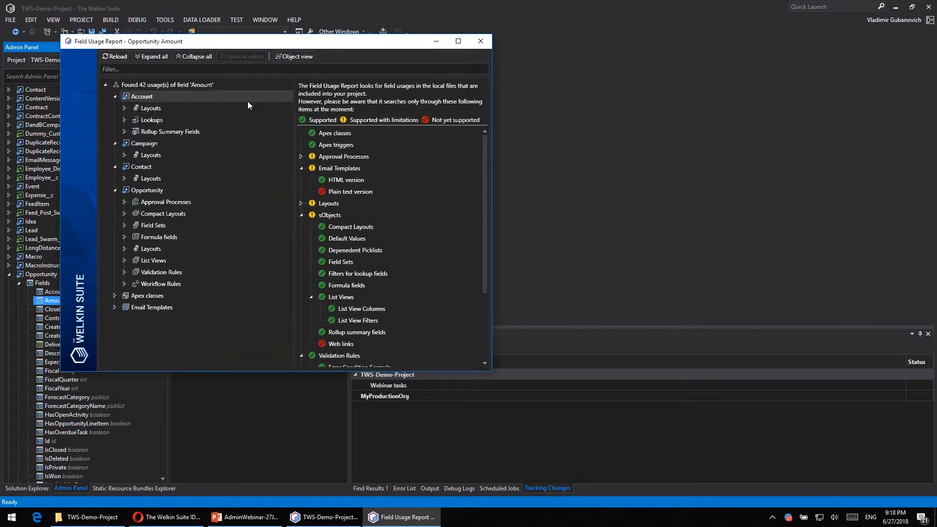
- Expand the Account layout usages and inspect the related lists of the Marketing and Sales layouts
{"action": "left_click", "coordinate": [125, 108]}
{"action": "left_click", "coordinate": [135, 121]}
{"action": "left_click", "coordinate": [161, 122]}
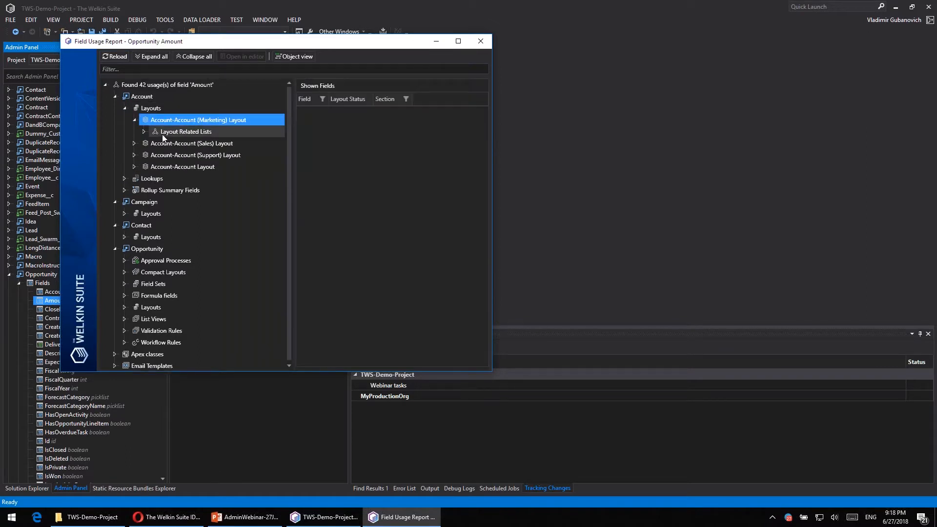
{"action": "double_click", "coordinate": [162, 132]}
{"action": "left_click", "coordinate": [186, 144]}
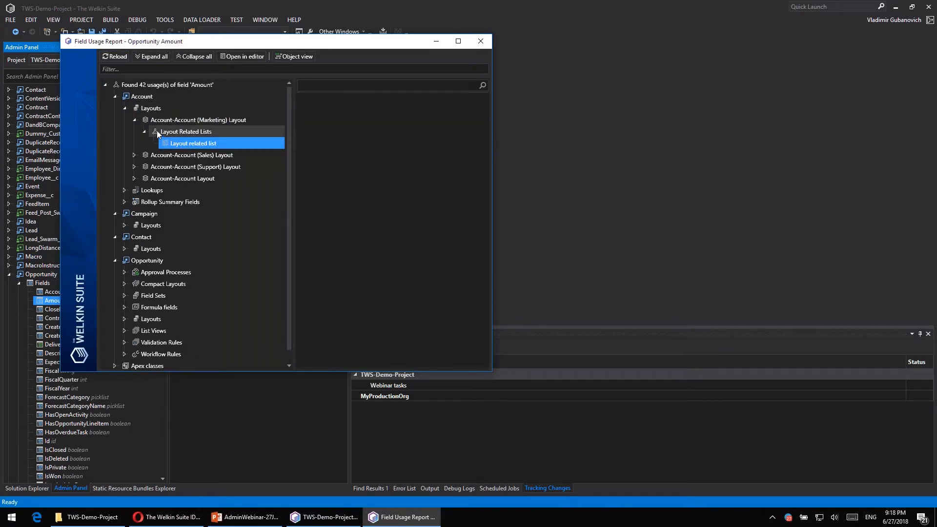
{"action": "double_click", "coordinate": [147, 156]}
{"action": "left_click", "coordinate": [145, 167]}
{"action": "left_click", "coordinate": [183, 178]}
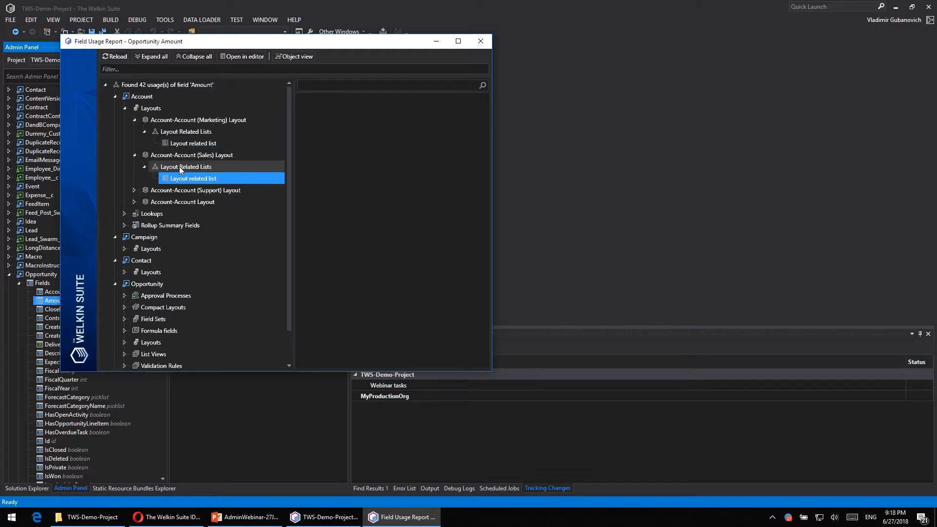
{"action": "left_click", "coordinate": [179, 167]}
- Examine the properties of the Best Opportunity lookup and the Test Rollup summary field under Account
{"action": "left_click", "coordinate": [126, 215]}
{"action": "left_click", "coordinate": [173, 225]}
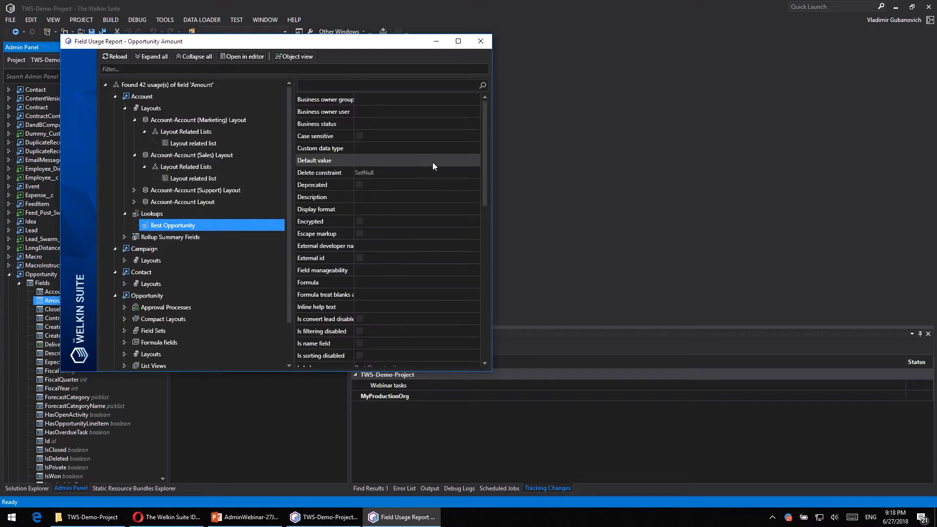
{"action": "left_click_drag", "start_coordinate": [486, 157], "coordinate": [479, 285]}
{"action": "left_click", "coordinate": [124, 236]}
{"action": "left_click", "coordinate": [177, 249]}
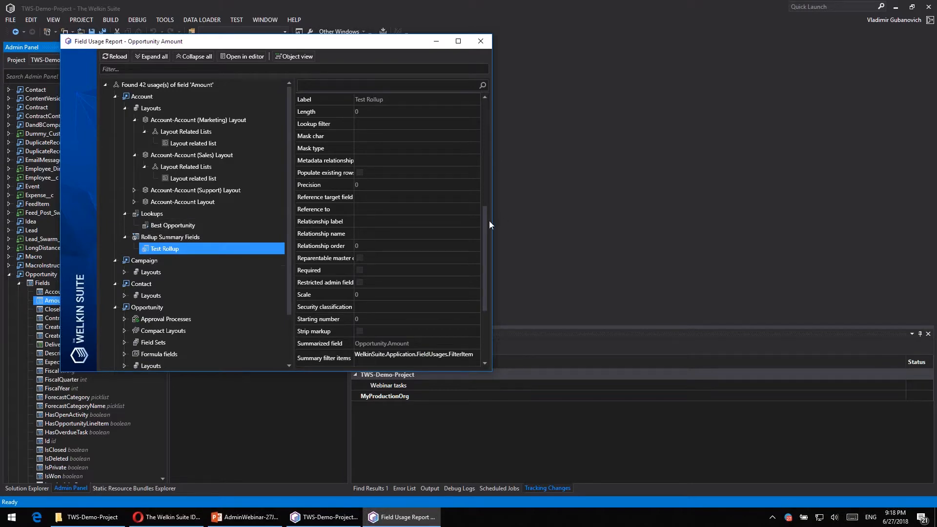
{"action": "left_click_drag", "start_coordinate": [486, 219], "coordinate": [492, 107]}
{"action": "left_click_drag", "start_coordinate": [485, 141], "coordinate": [472, 76]}
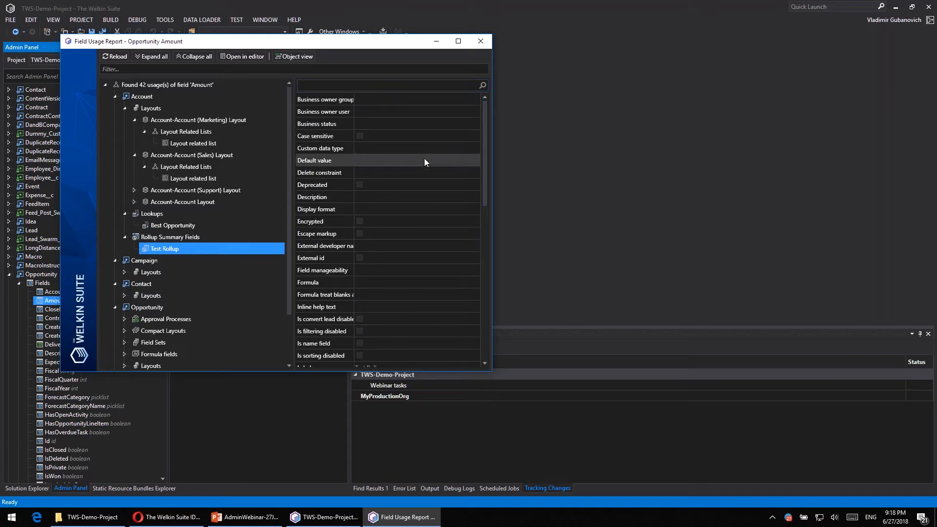
- Collapse the Campaign, Contact and Account usage groups in the report
{"action": "left_click", "coordinate": [118, 262]}
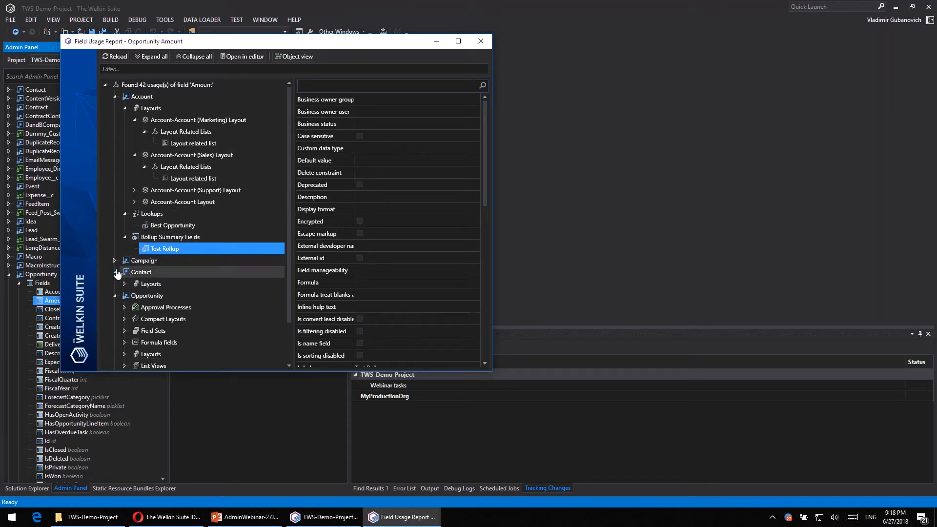
{"action": "left_click", "coordinate": [115, 272]}
{"action": "left_click", "coordinate": [115, 96]}
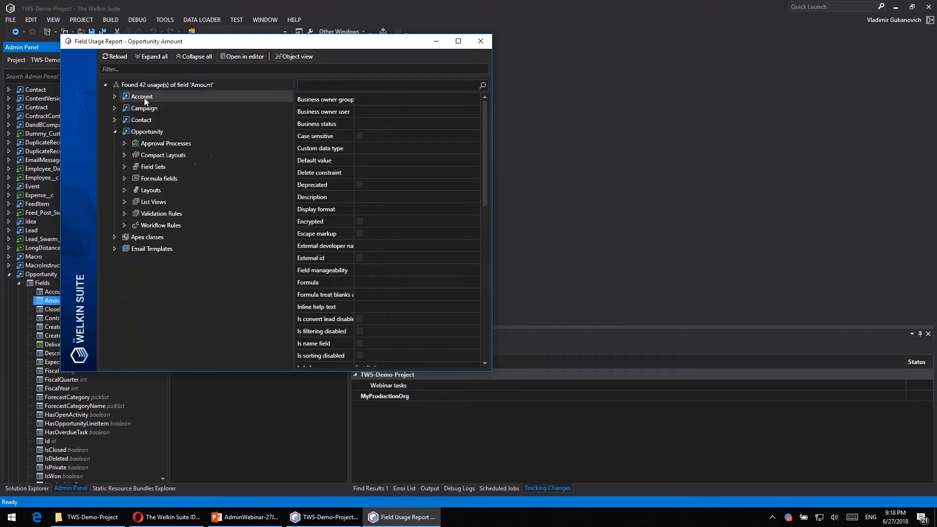
- Expand Opportunity's Change_oppo_amount approval process and inspect its Set dummy amount value final rejection action
{"action": "left_click", "coordinate": [125, 143]}
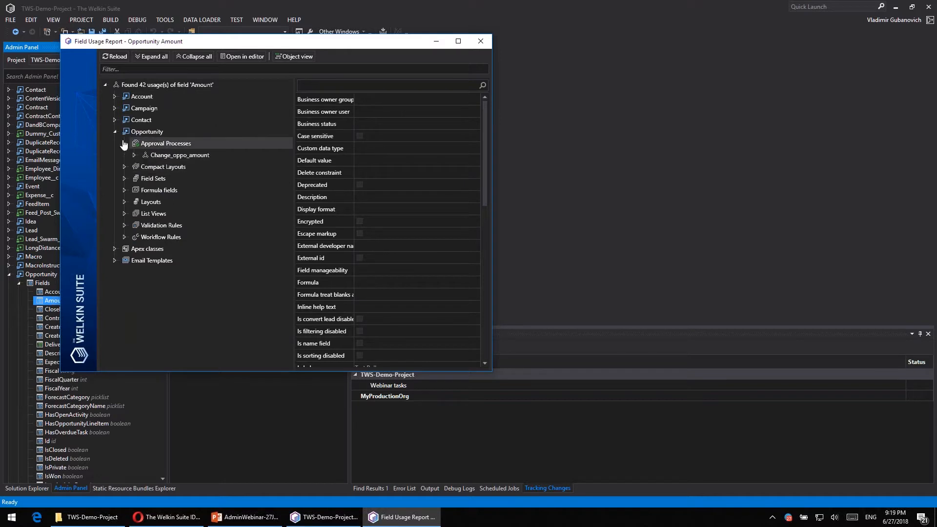
{"action": "left_click", "coordinate": [134, 155]}
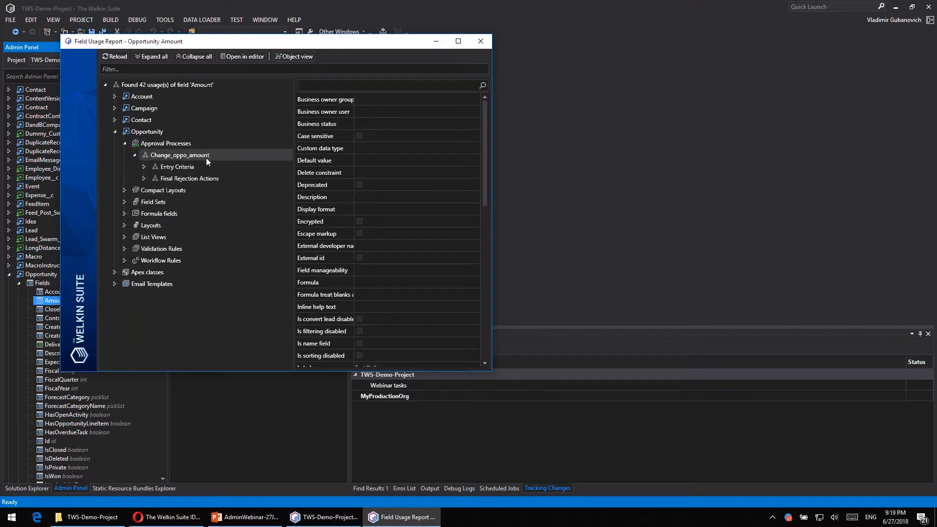
{"action": "left_click", "coordinate": [145, 167]}
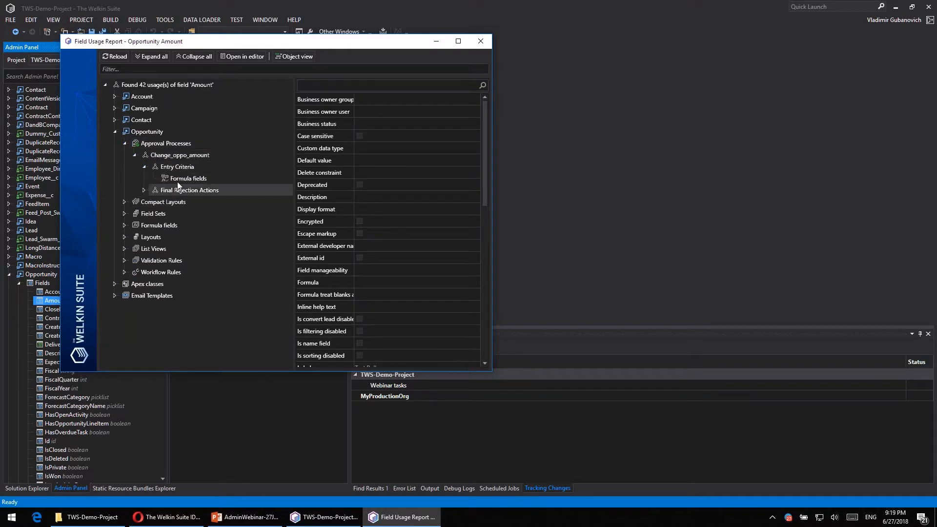
{"action": "left_click", "coordinate": [144, 189]}
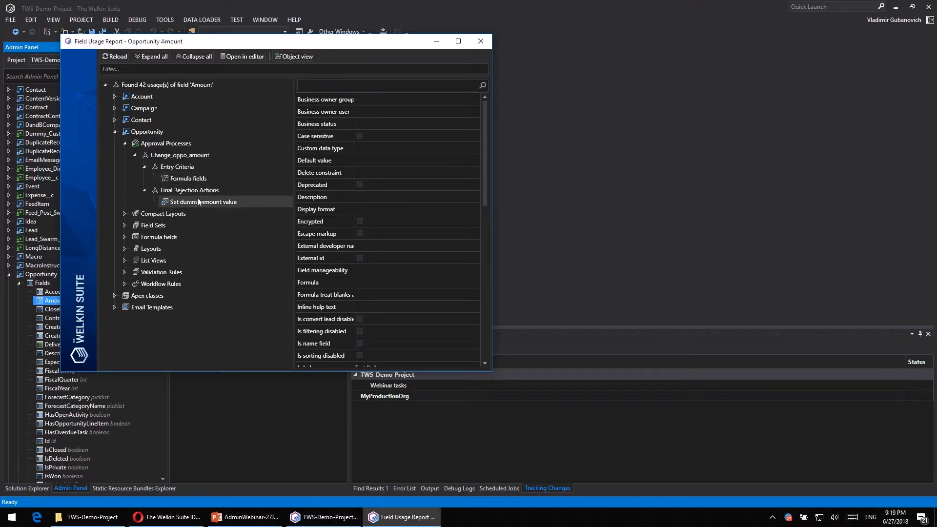
{"action": "left_click", "coordinate": [213, 202]}
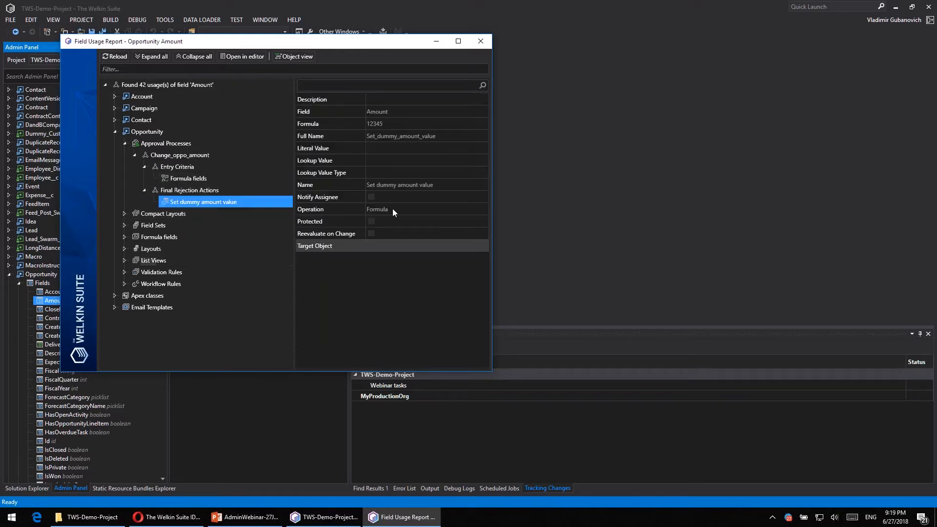
- Inspect the Opportunity usages My_Own_Compact_Layout, the Numbers_fieldset field set and the Predicted_Profit__c formula field
{"action": "left_click", "coordinate": [125, 213]}
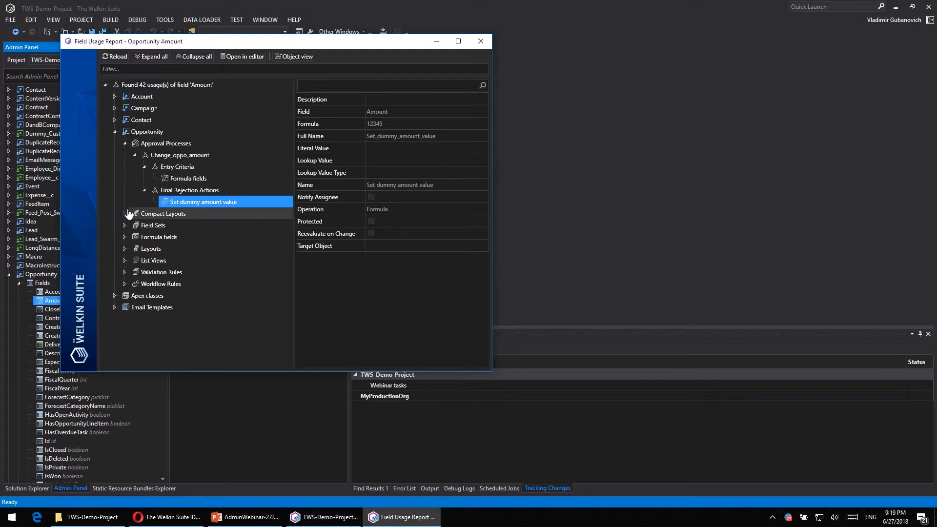
{"action": "left_click", "coordinate": [149, 225]}
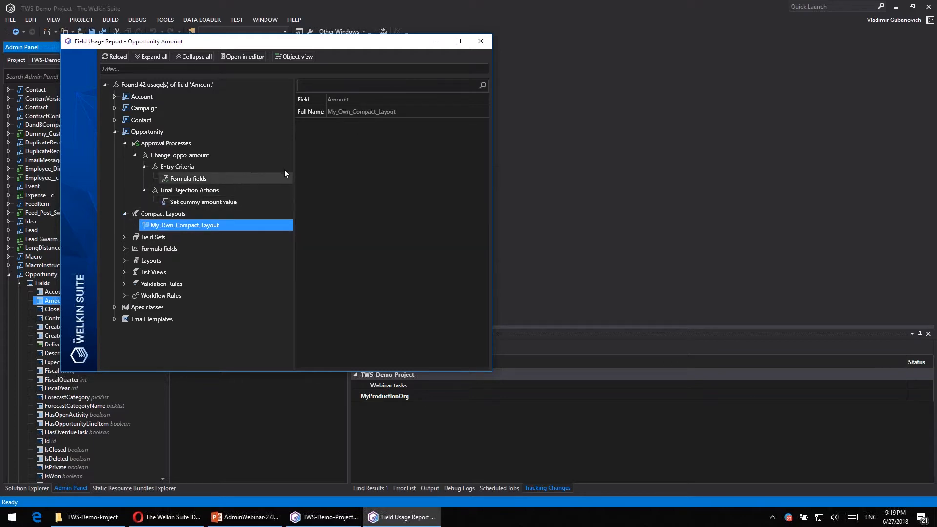
{"action": "left_click", "coordinate": [124, 236]}
{"action": "left_click", "coordinate": [166, 250]}
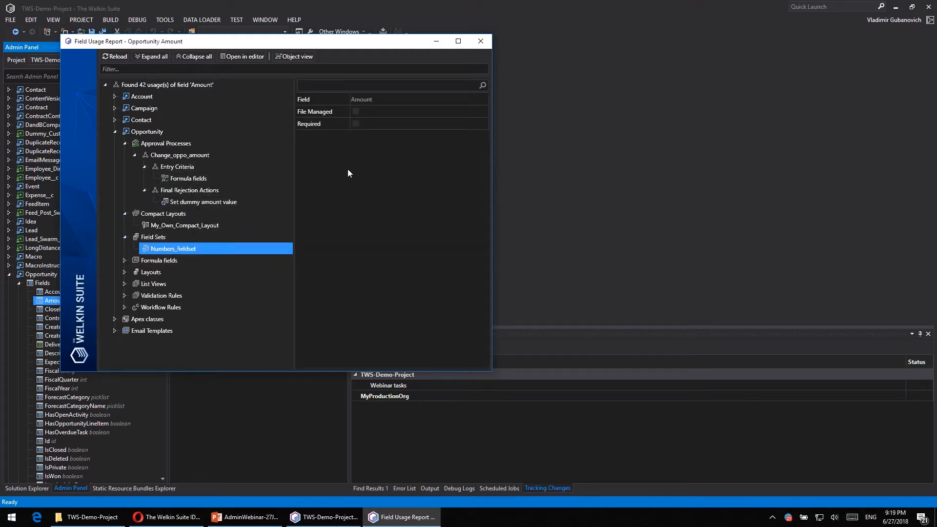
{"action": "left_click", "coordinate": [124, 260]}
{"action": "left_click", "coordinate": [176, 272]}
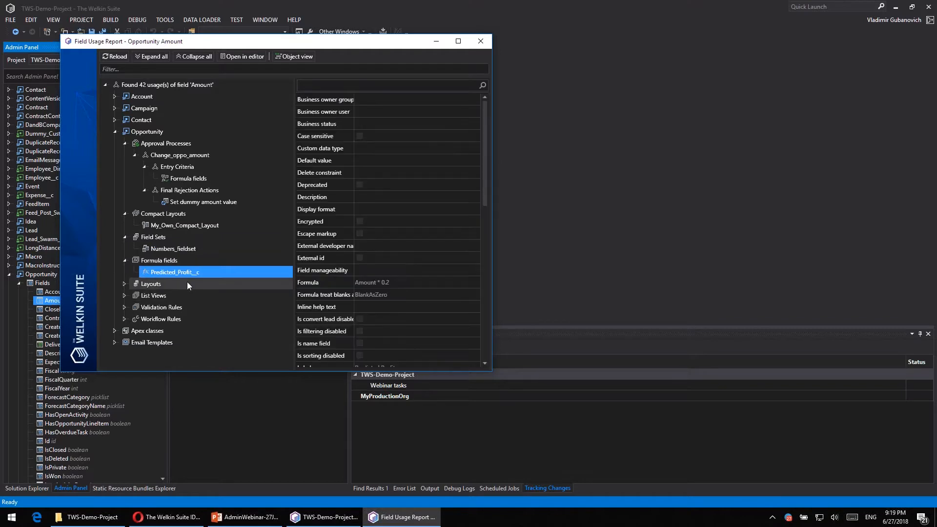
- Inspect the Opportunity (Marketing) Layout's Other Information usage and review the layout's shown and hidden fields
{"action": "left_click", "coordinate": [125, 284]}
{"action": "left_click", "coordinate": [134, 295]}
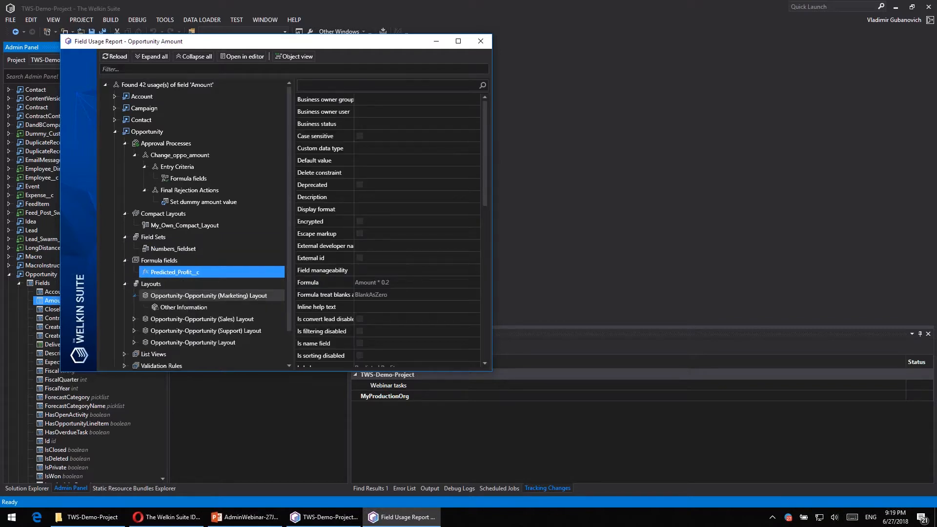
{"action": "left_click", "coordinate": [180, 306]}
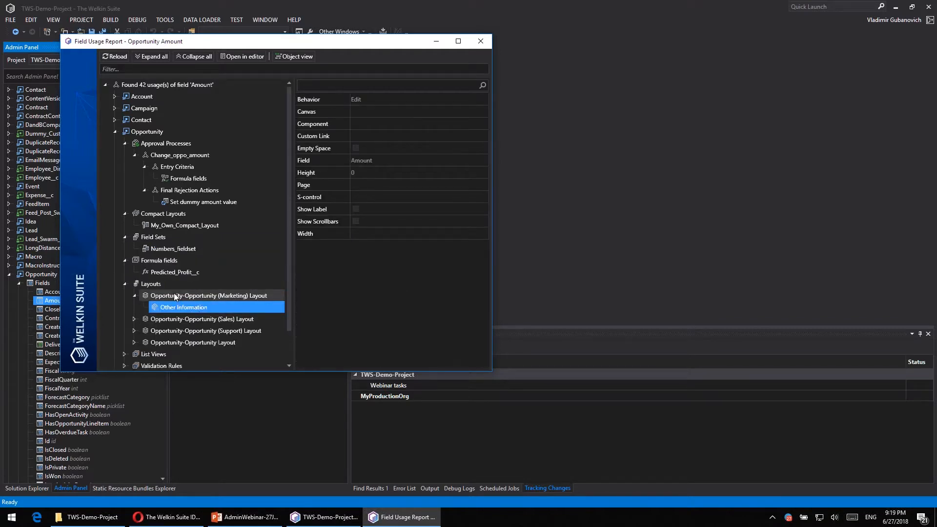
{"action": "left_click", "coordinate": [175, 295]}
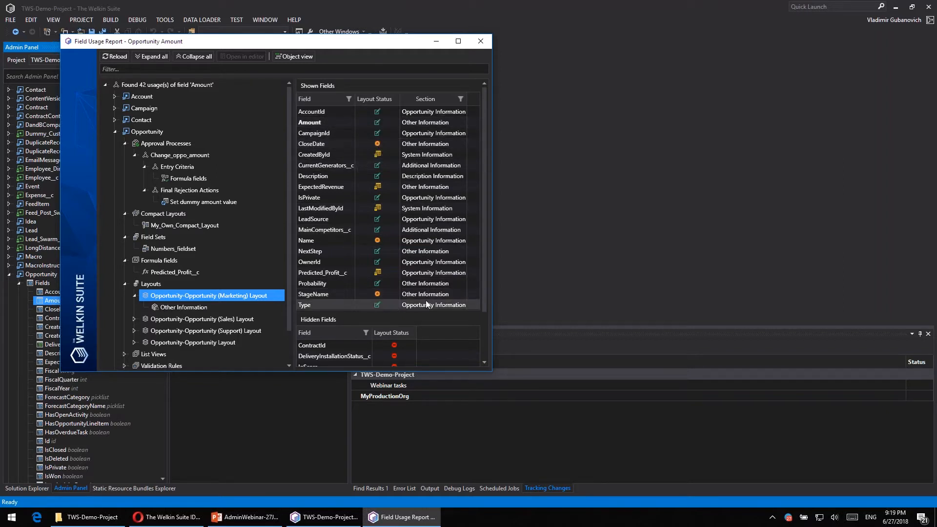
{"action": "scroll", "coordinate": [435, 248], "scroll_direction": "down", "scroll_amount": 2}
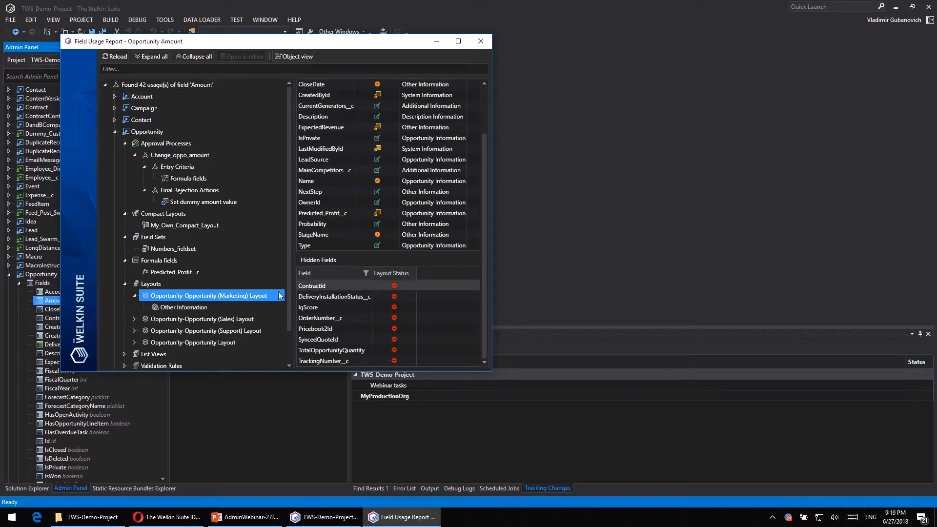
- Expand the Opportunity List Views usages and the No_crazy_amounts and No_negative_amounts validation rules
{"action": "scroll", "coordinate": [124, 318], "scroll_direction": "down", "scroll_amount": 1}
{"action": "left_click", "coordinate": [124, 318]}
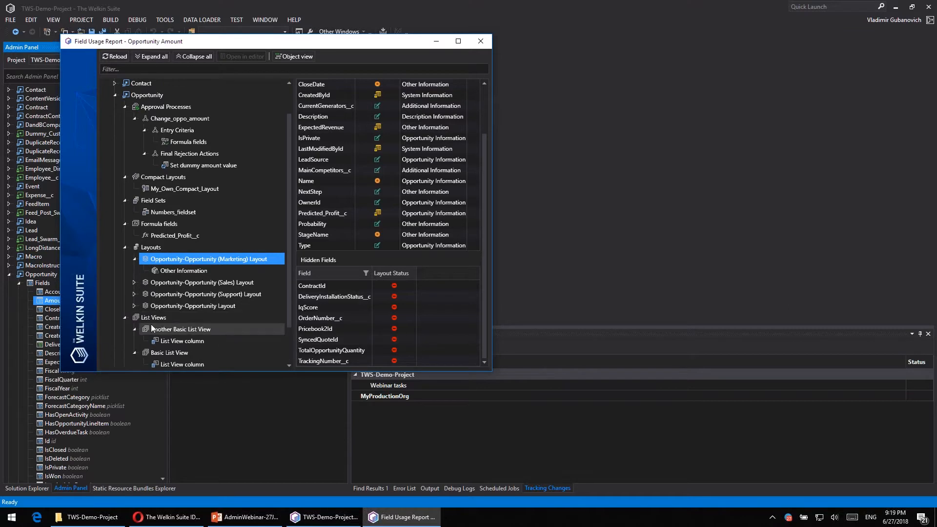
{"action": "scroll", "coordinate": [124, 322], "scroll_direction": "down", "scroll_amount": 1}
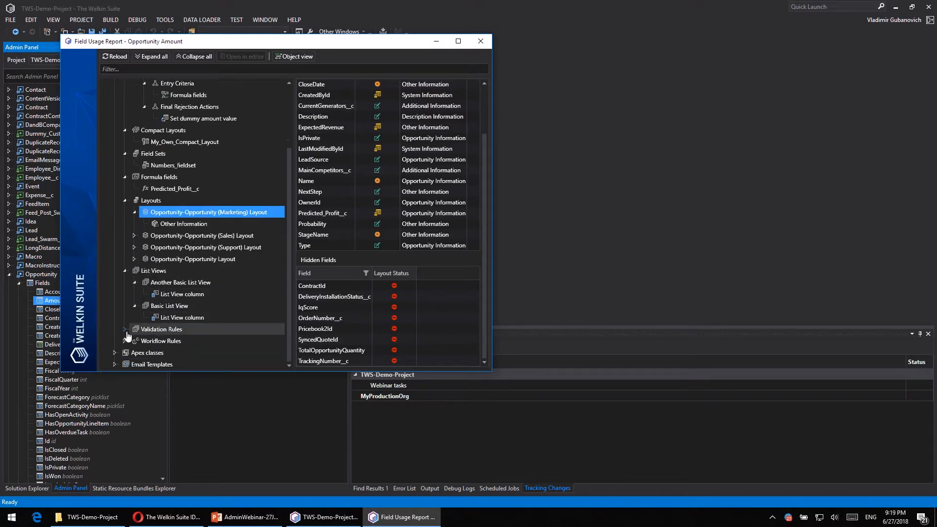
{"action": "left_click", "coordinate": [124, 330]}
{"action": "scroll", "coordinate": [127, 322], "scroll_direction": "down", "scroll_amount": 1}
{"action": "left_click", "coordinate": [135, 317]}
{"action": "left_click", "coordinate": [135, 353]}
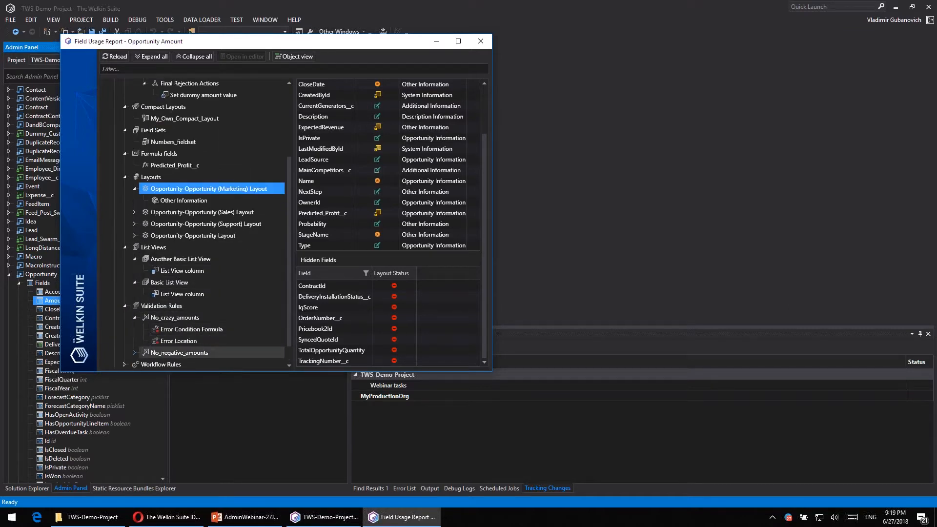
- Expand Opportunity's Workflow Rules, showing the alerts and criteria of Prioritize huge opportunities and the contents of Set the Amount for newly closed oppos
{"action": "scroll", "coordinate": [136, 349], "scroll_direction": "down", "scroll_amount": 1}
{"action": "left_click", "coordinate": [124, 340]}
{"action": "scroll", "coordinate": [169, 316], "scroll_direction": "down", "scroll_amount": 1}
{"action": "left_click", "coordinate": [134, 329]}
{"action": "scroll", "coordinate": [137, 329], "scroll_direction": "down", "scroll_amount": 1}
{"action": "left_click", "coordinate": [144, 317]}
{"action": "scroll", "coordinate": [144, 317], "scroll_direction": "down", "scroll_amount": 1}
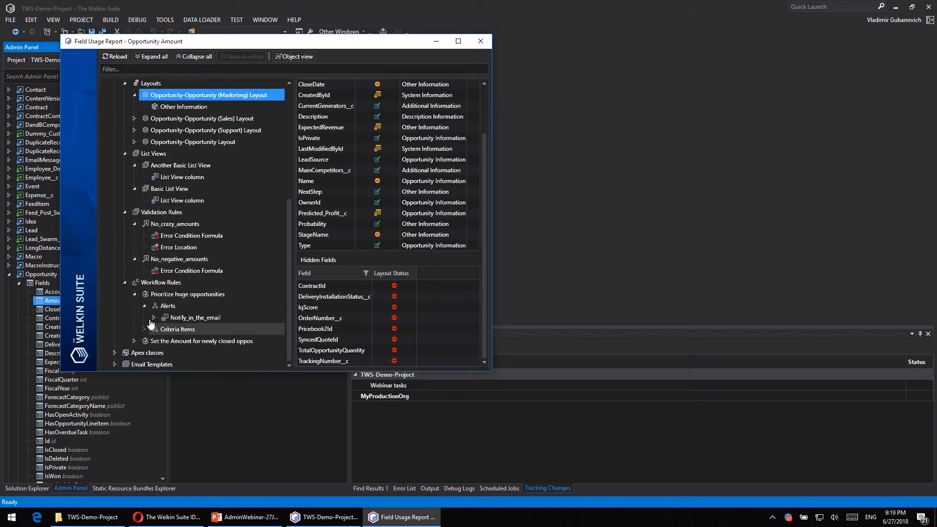
{"action": "left_click", "coordinate": [154, 317]}
{"action": "left_click", "coordinate": [147, 341]}
{"action": "left_click", "coordinate": [144, 342]}
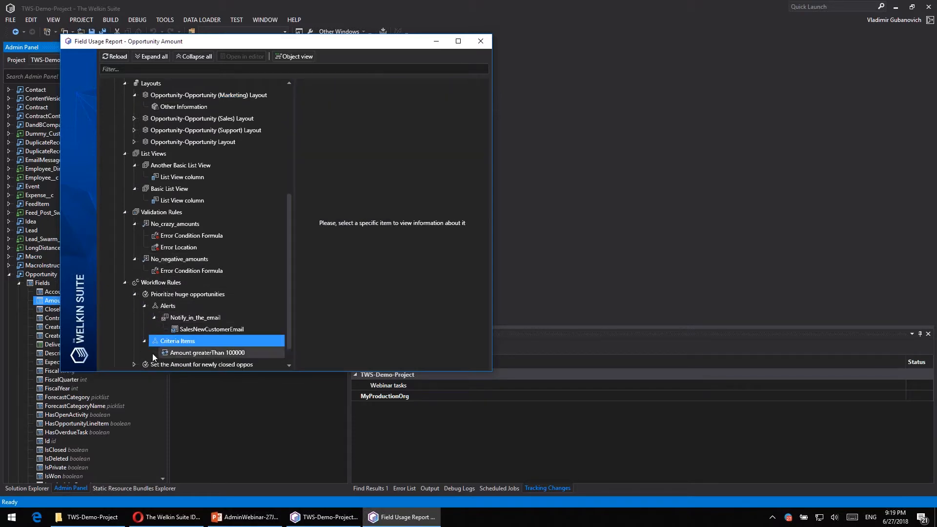
{"action": "scroll", "coordinate": [152, 354], "scroll_direction": "down", "scroll_amount": 1}
{"action": "left_click", "coordinate": [135, 341]}
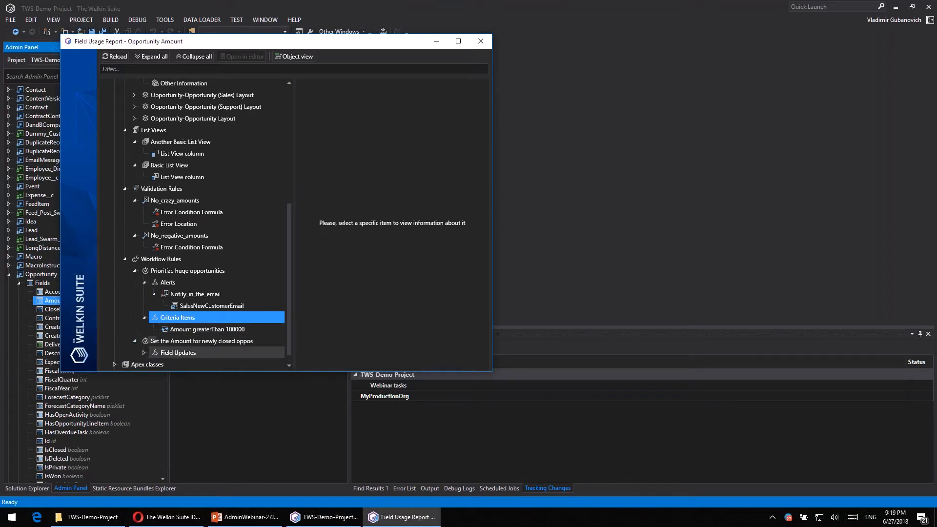
- Inspect the Set amount to zero field update under the Set the Amount for newly closed oppos workflow rule
{"action": "left_click", "coordinate": [143, 352]}
{"action": "scroll", "coordinate": [191, 339], "scroll_direction": "down", "scroll_amount": 1}
{"action": "left_click", "coordinate": [192, 341]}
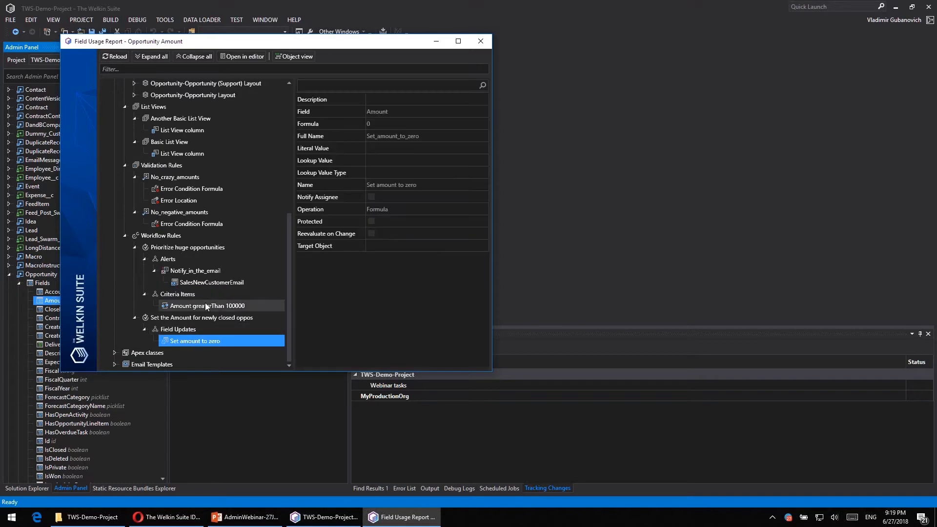
- Open the SalesNewCustomerEmail template usage and the No_crazy_amounts error condition formula in the code editor from the usage report
{"action": "left_click_drag", "start_coordinate": [232, 45], "coordinate": [584, 54]}
{"action": "double_click", "coordinate": [561, 291]}
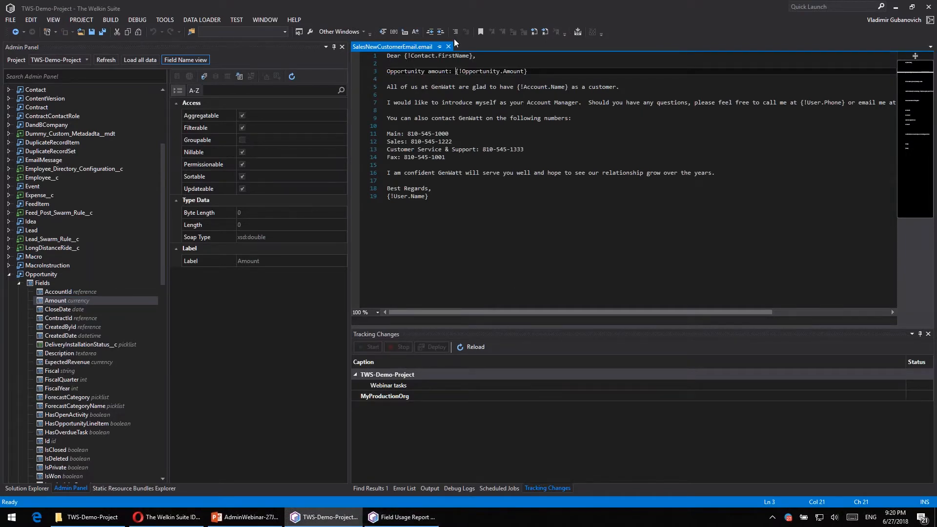
{"action": "left_click", "coordinate": [539, 79]}
{"action": "left_click", "coordinate": [401, 517]}
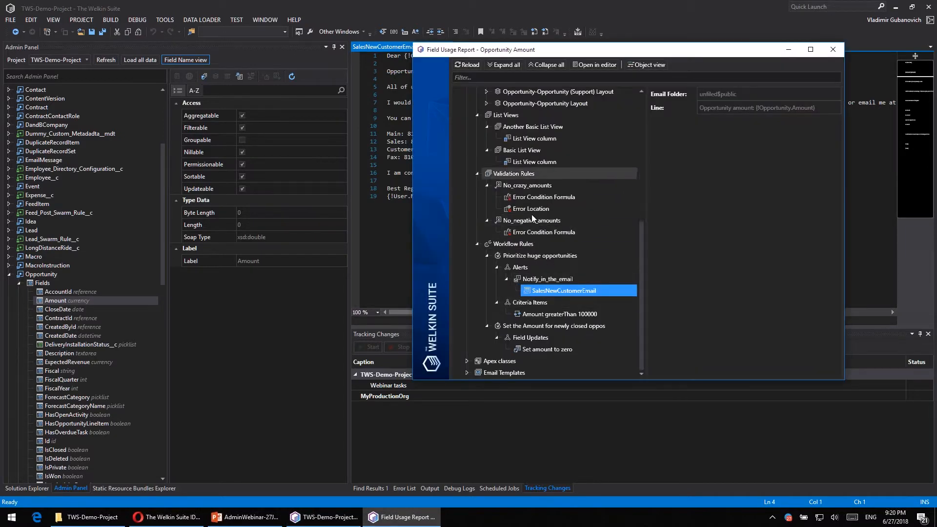
{"action": "double_click", "coordinate": [537, 199]}
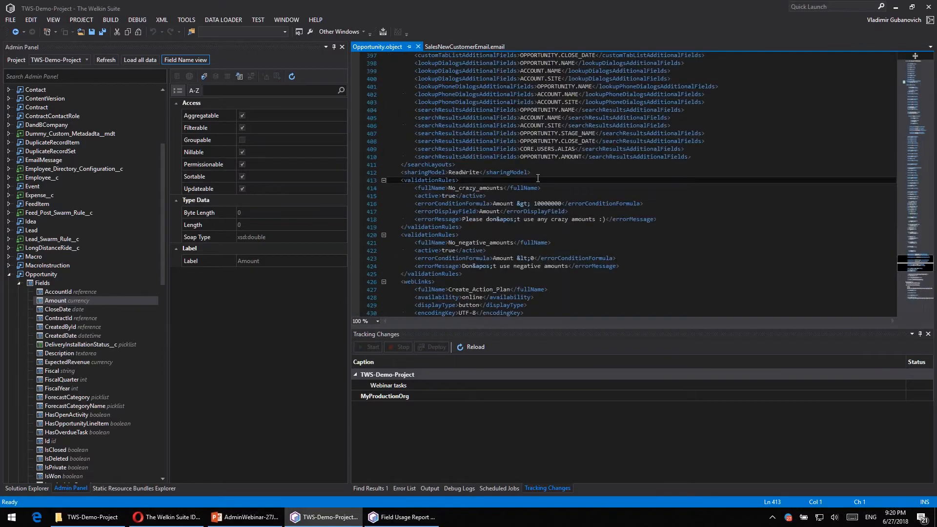
- Expand the Apex classes usages, open SwarmHelper at its Opportunity_Amount__c comparison line in the editor, and close the usage report
{"action": "left_click", "coordinate": [400, 515]}
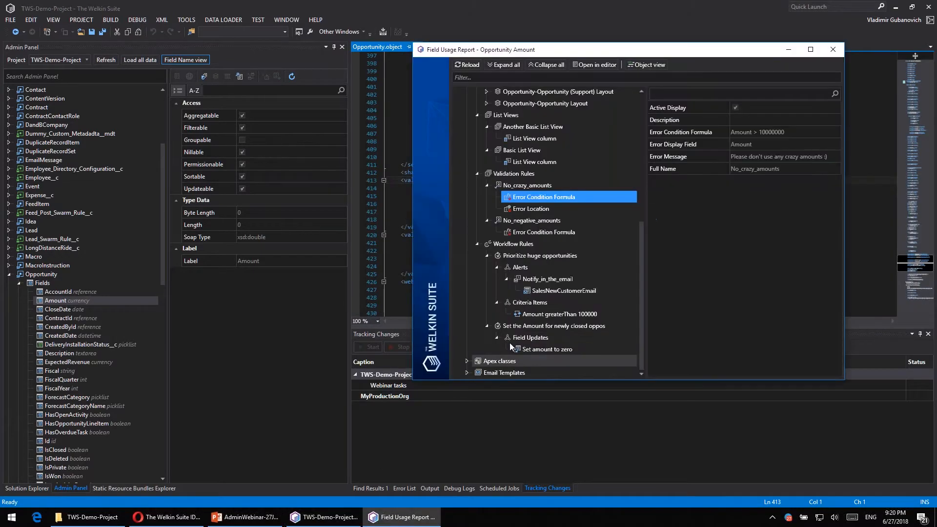
{"action": "scroll", "coordinate": [522, 325], "scroll_direction": "down", "scroll_amount": 1}
{"action": "left_click", "coordinate": [477, 362]}
{"action": "scroll", "coordinate": [488, 361], "scroll_direction": "down", "scroll_amount": 1}
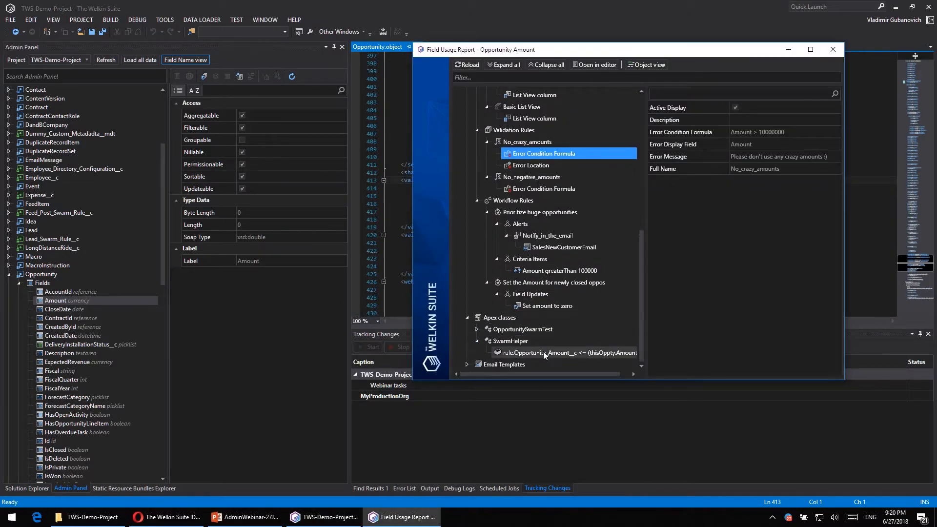
{"action": "left_click", "coordinate": [544, 352]}
{"action": "double_click", "coordinate": [544, 352]}
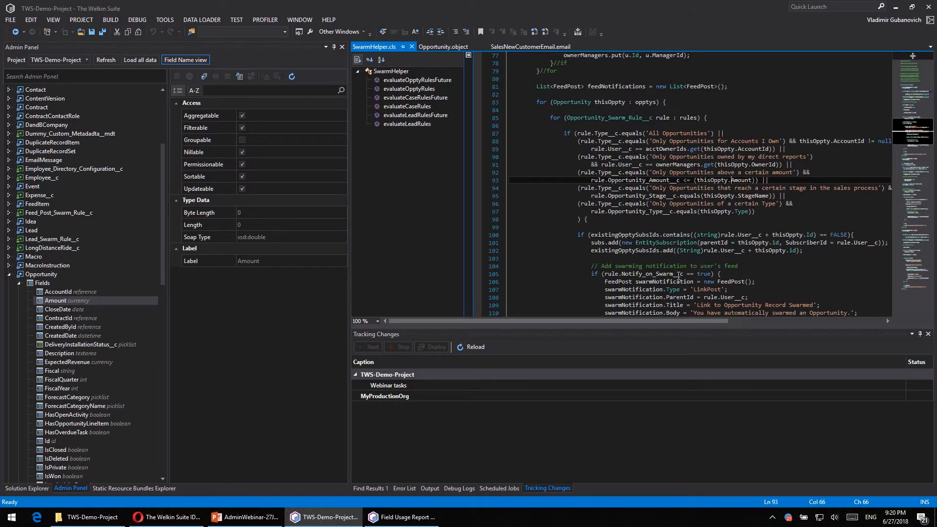
{"action": "left_click", "coordinate": [403, 517]}
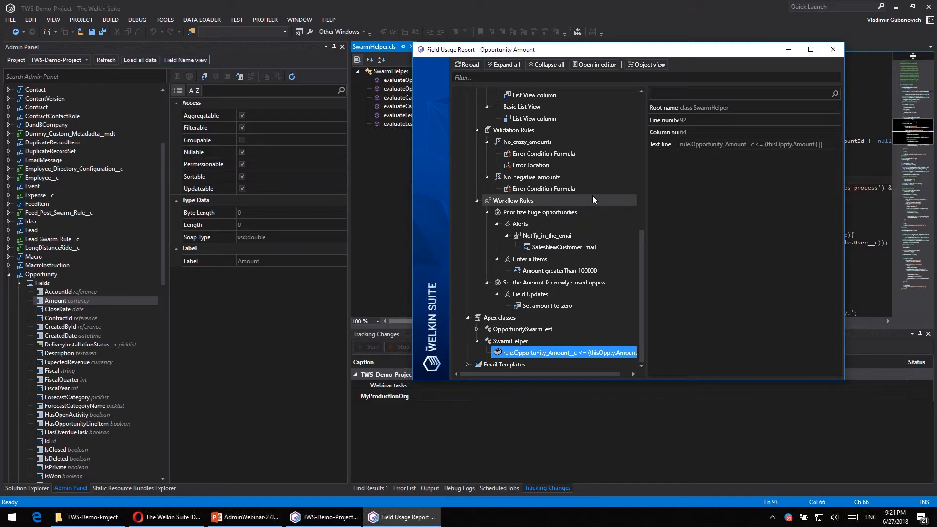
{"action": "left_click", "coordinate": [839, 52]}
- Expand Account's layouts and display the fields of the Account (Marketing) Layout
{"action": "scroll", "coordinate": [107, 170], "scroll_direction": "up", "scroll_amount": 5}
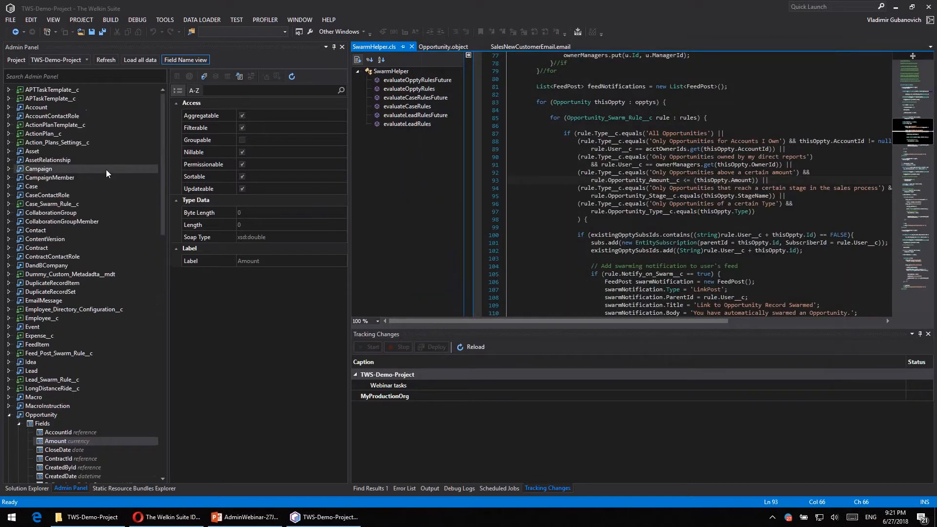
{"action": "left_click", "coordinate": [9, 107]}
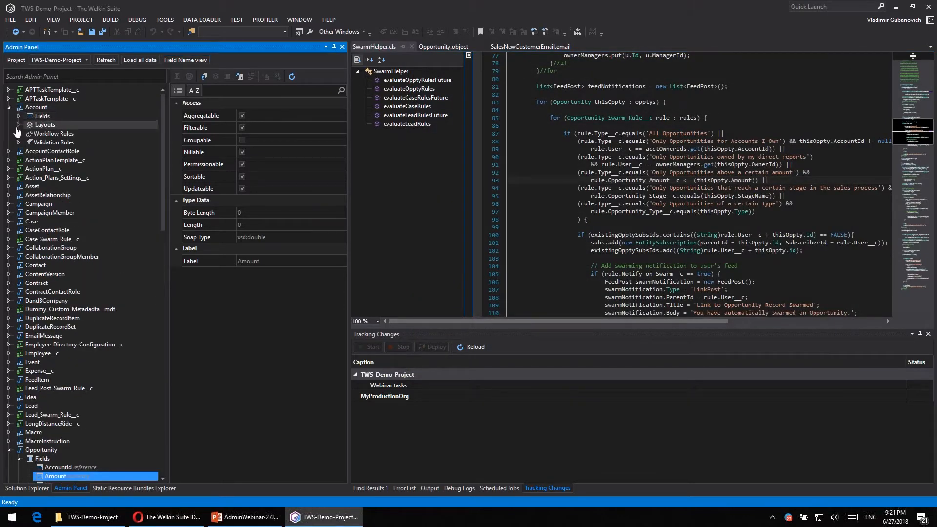
{"action": "left_click", "coordinate": [19, 125]}
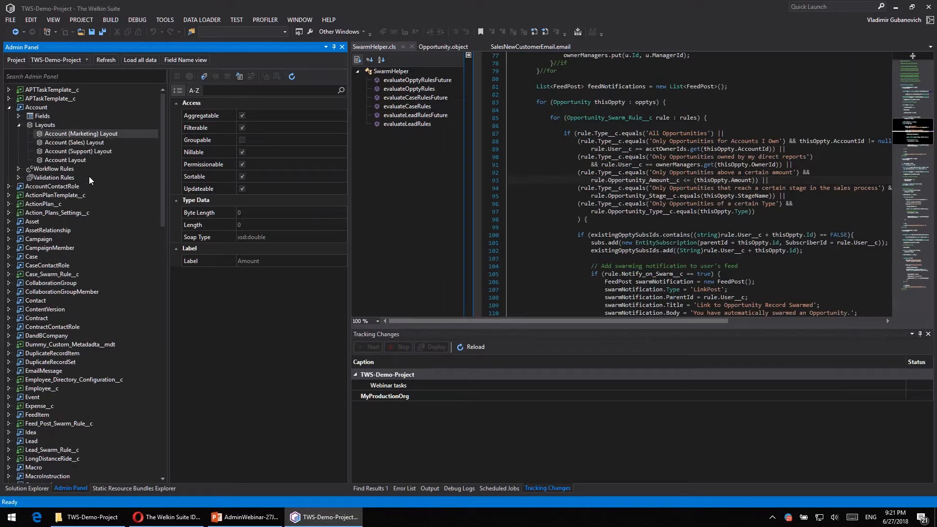
{"action": "left_click", "coordinate": [39, 132]}
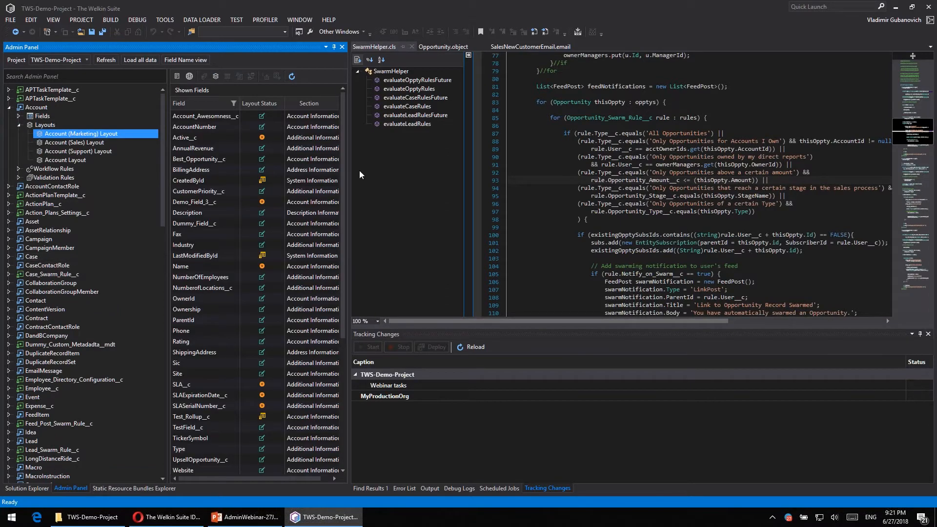
- Widen the Admin Panel and its details area, and review the layout's field filter options and hidden fields
{"action": "left_click_drag", "start_coordinate": [350, 168], "coordinate": [392, 168]}
{"action": "left_click_drag", "start_coordinate": [177, 162], "coordinate": [165, 162]}
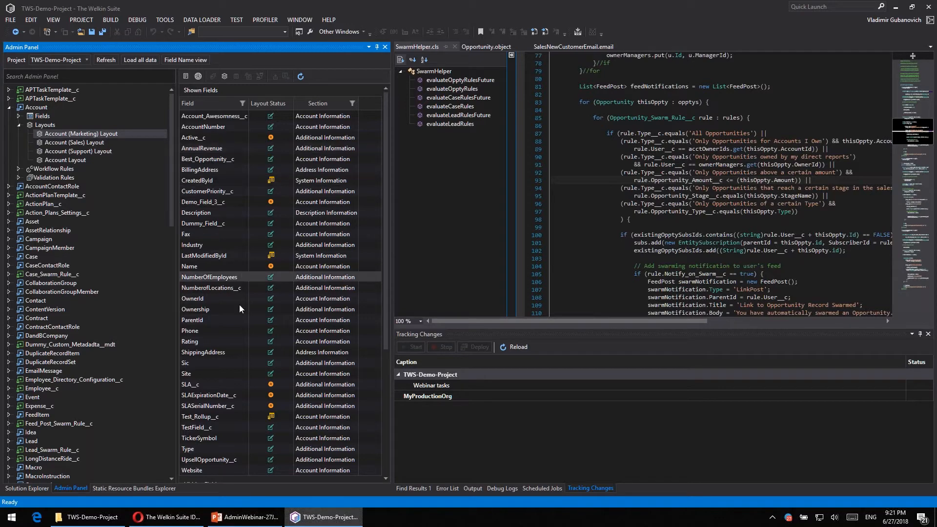
{"action": "left_click", "coordinate": [241, 106]}
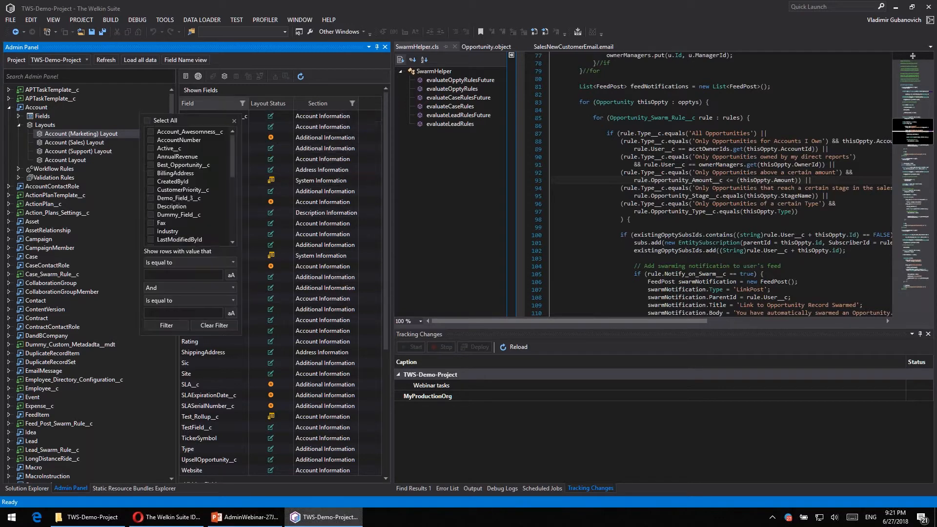
{"action": "left_click", "coordinate": [228, 100]}
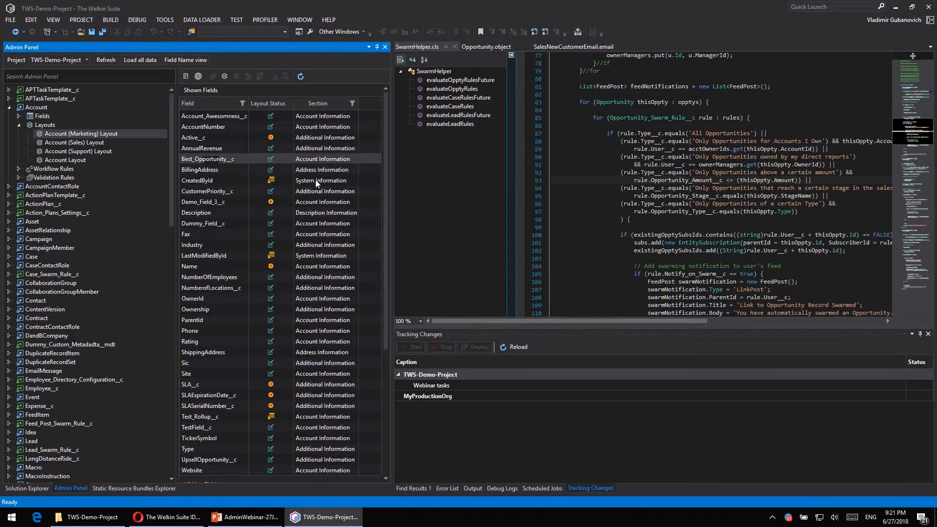
{"action": "scroll", "coordinate": [313, 190], "scroll_direction": "down", "scroll_amount": 6}
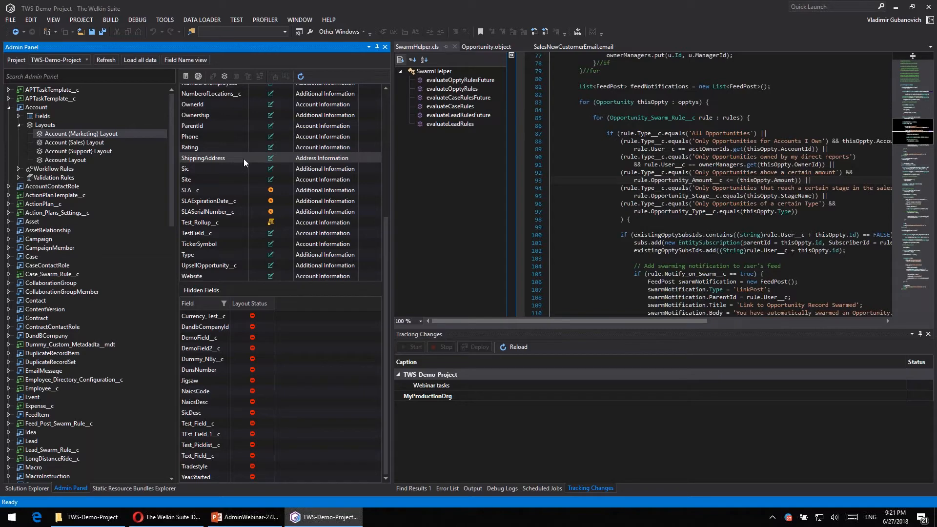
- Expand Account's Workflow Rules and inspect the details of the Cool account and Not so cool account rules
{"action": "left_click", "coordinate": [22, 169]}
{"action": "left_click", "coordinate": [18, 169]}
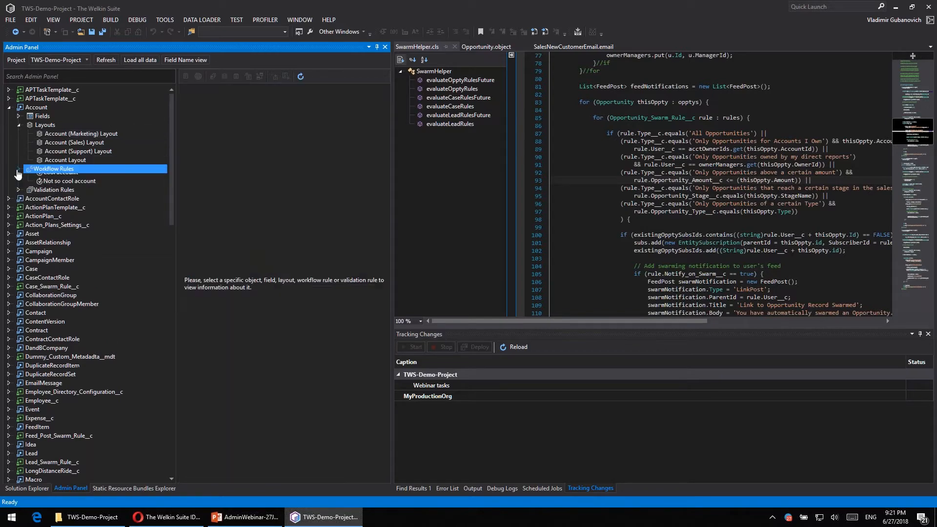
{"action": "left_click", "coordinate": [83, 179]}
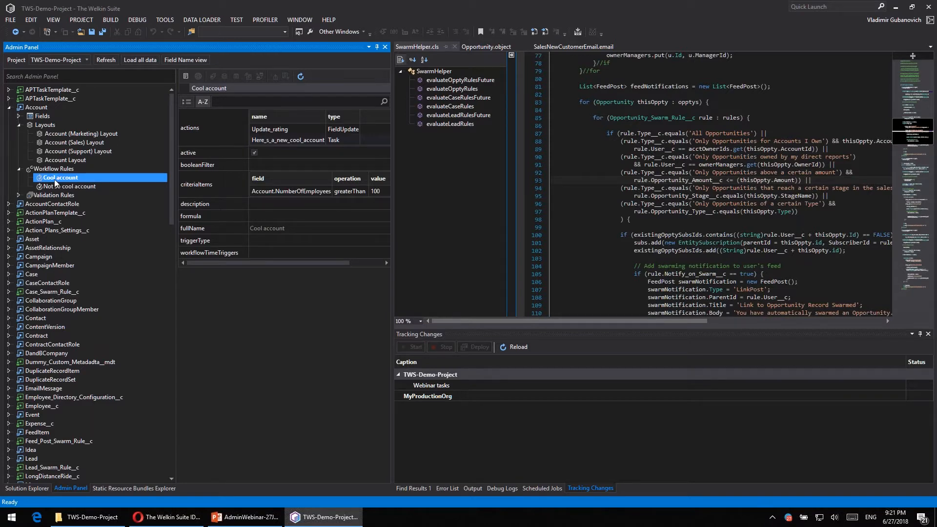
{"action": "left_click", "coordinate": [81, 188]}
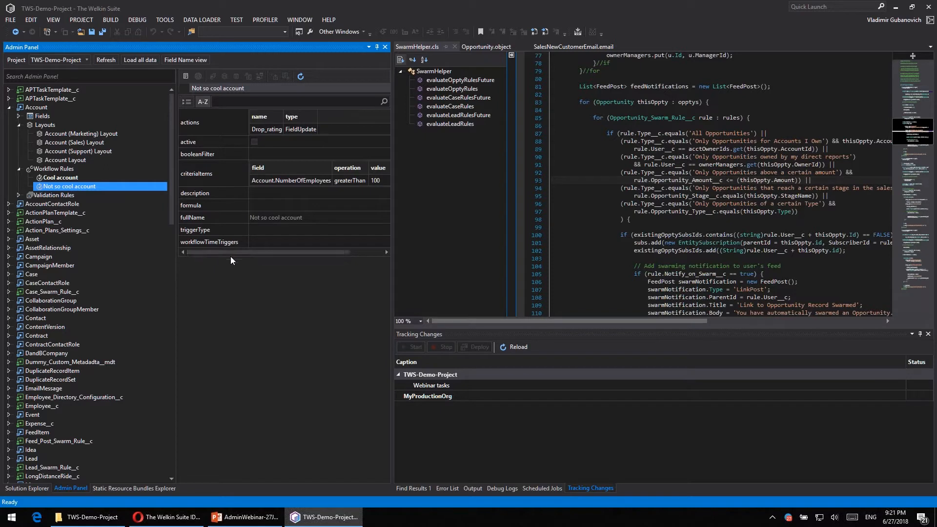
{"action": "left_click_drag", "start_coordinate": [249, 253], "coordinate": [210, 264]}
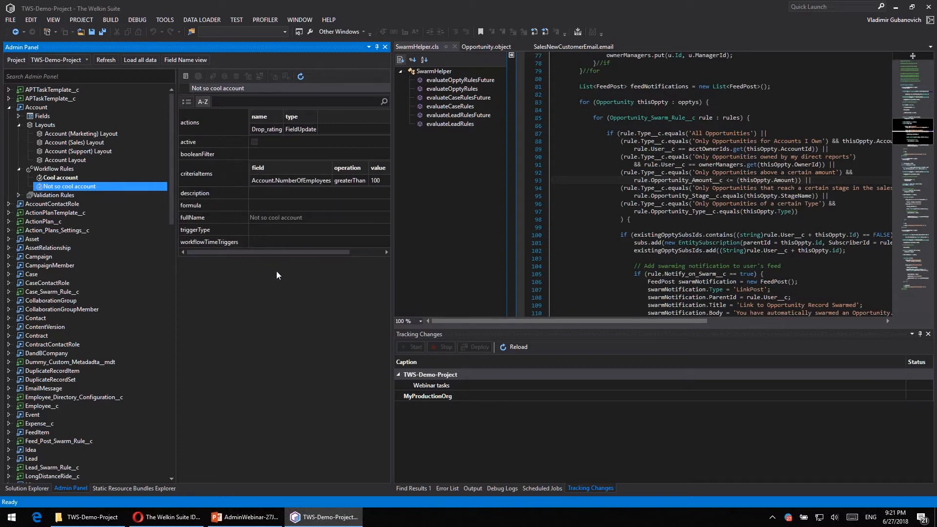
- Inspect Account's Employees_cant_be_negative validation rule and view the blank form for a new Account validation rule without creating one
{"action": "left_click", "coordinate": [18, 195]}
{"action": "left_click", "coordinate": [80, 204]}
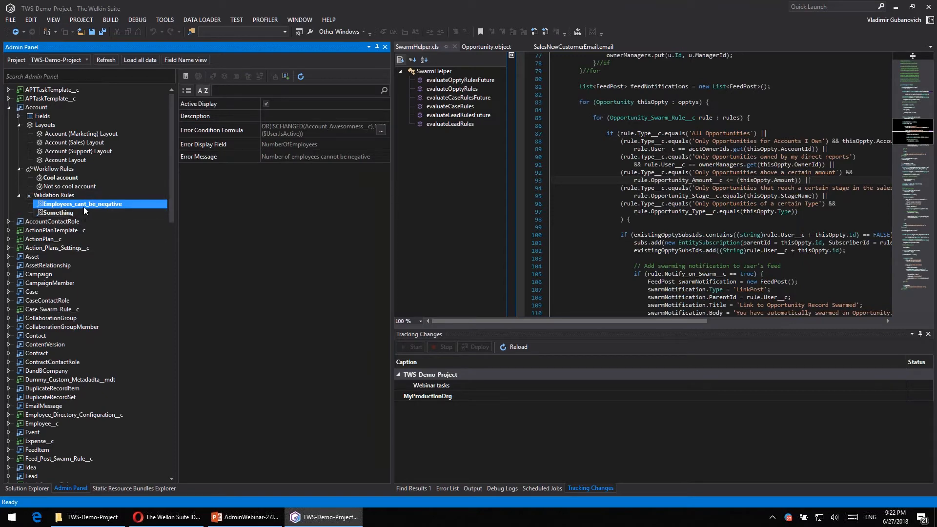
{"action": "left_click", "coordinate": [288, 77]}
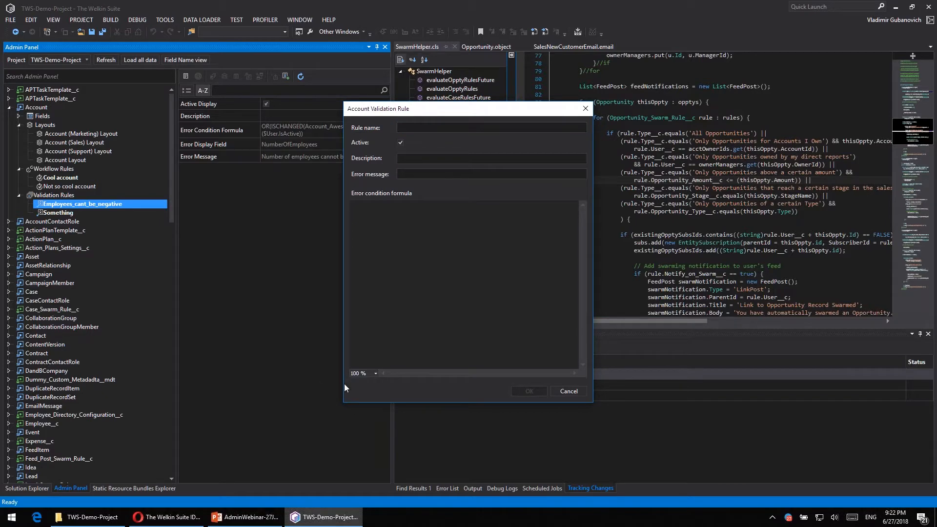
{"action": "left_click", "coordinate": [569, 391]}
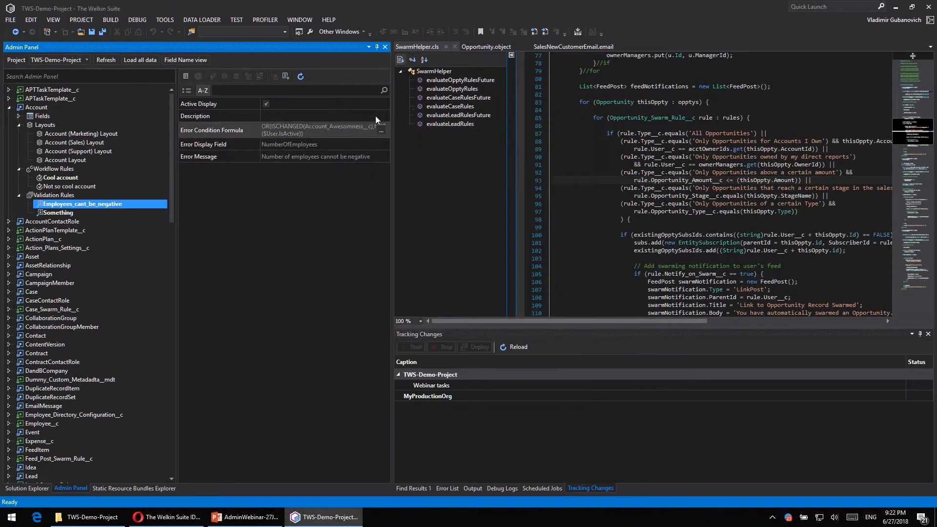
- Replace the Employees_cant_be_negative error condition formula with the start of an OR( function and browse the code suggestions
{"action": "left_click", "coordinate": [382, 128]}
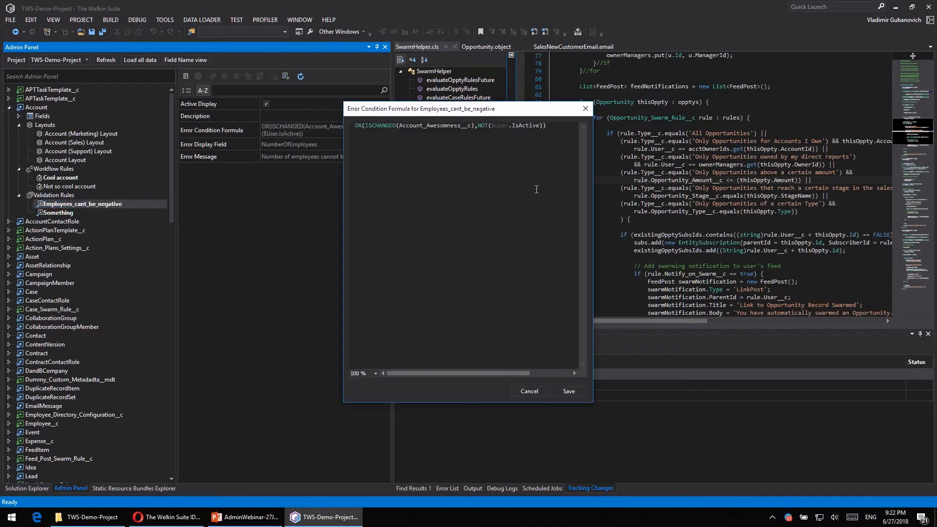
{"action": "key", "text": "ctrl+a"}
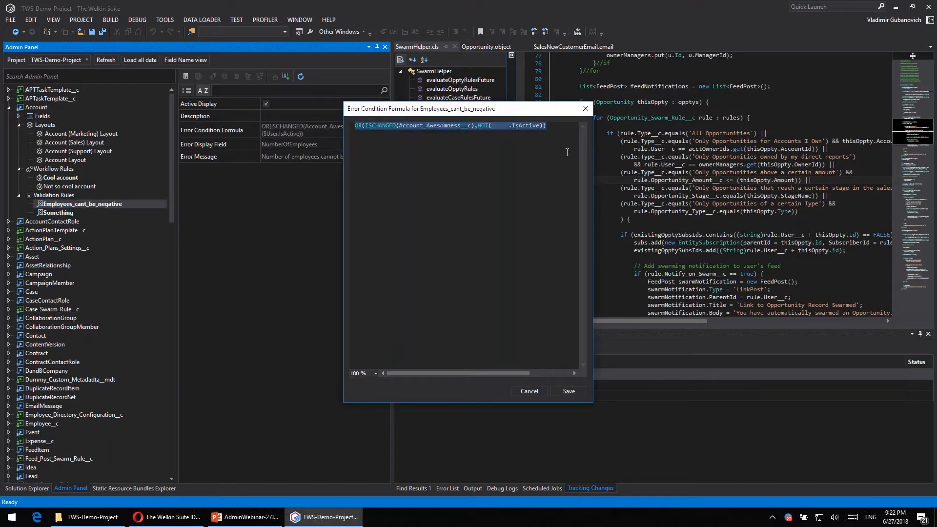
{"action": "key", "text": "Delete"}
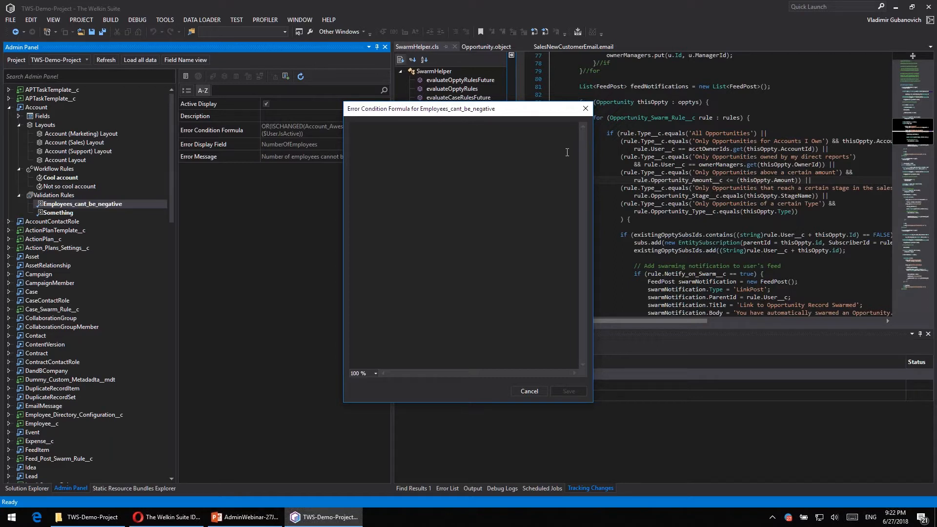
{"action": "type", "text": "Or("}
{"action": "type", "text": "R("}
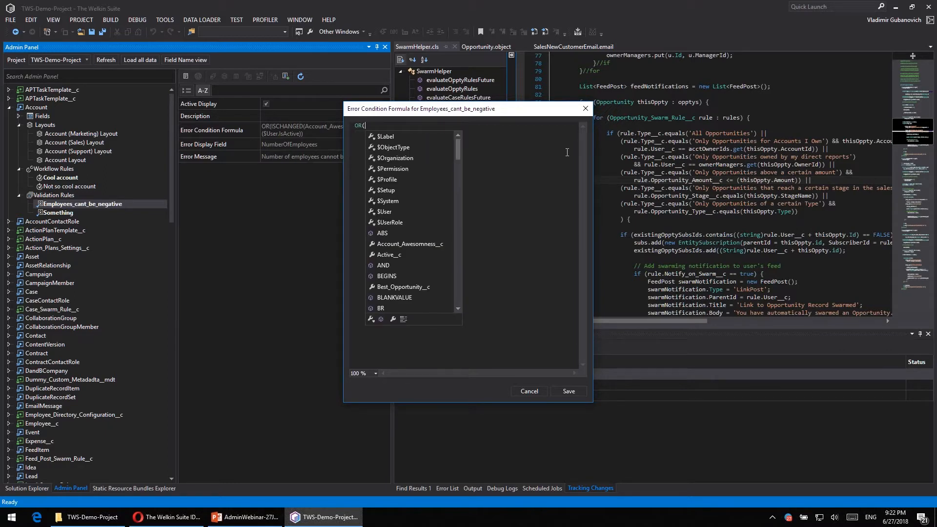
{"action": "scroll", "coordinate": [412, 190], "scroll_direction": "down", "scroll_amount": 4}
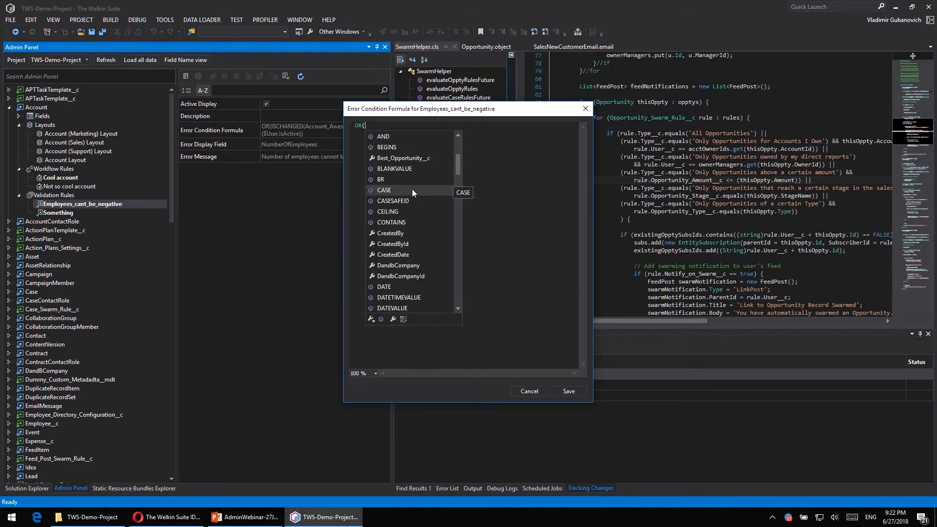
{"action": "scroll", "coordinate": [421, 203], "scroll_direction": "down", "scroll_amount": 4}
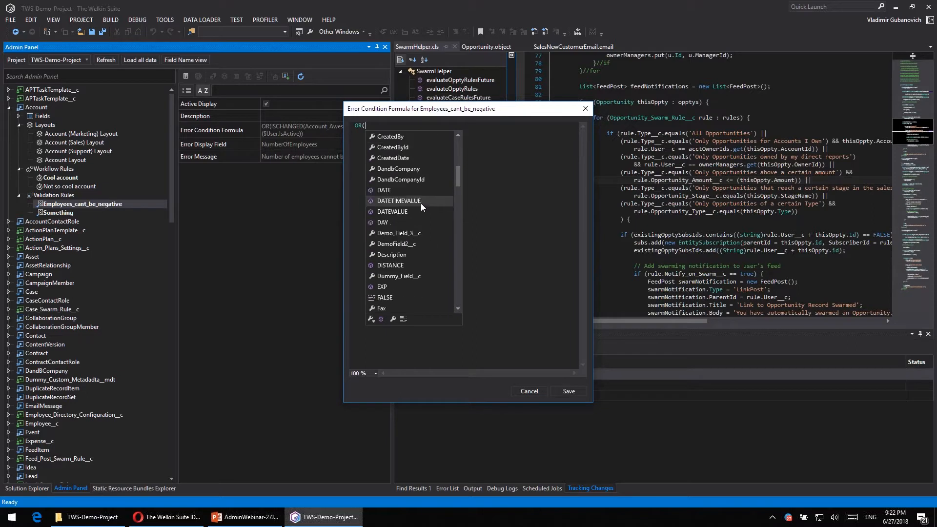
{"action": "scroll", "coordinate": [421, 210], "scroll_direction": "up", "scroll_amount": 8}
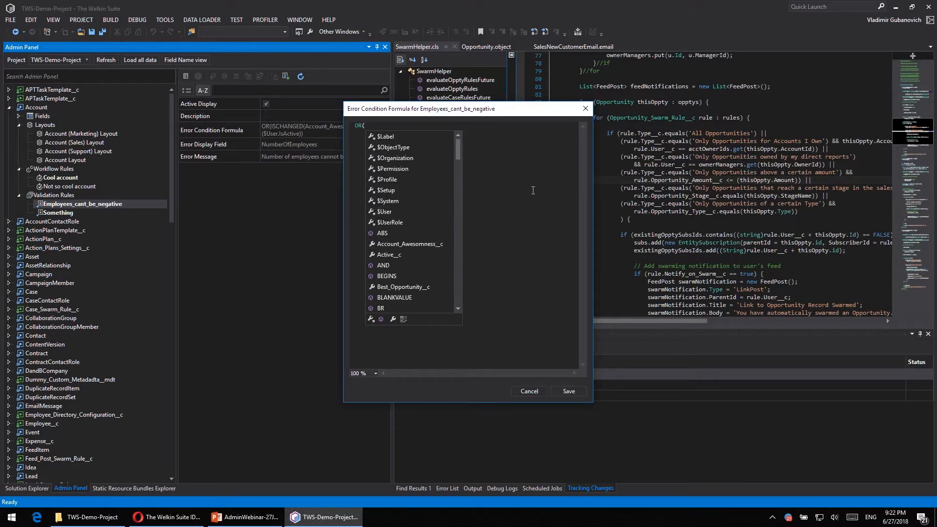
- Add ISCHANGED(Active__c) followed by a comma as the first condition inside the OR function
{"action": "type", "text": "ISCHANGED"}
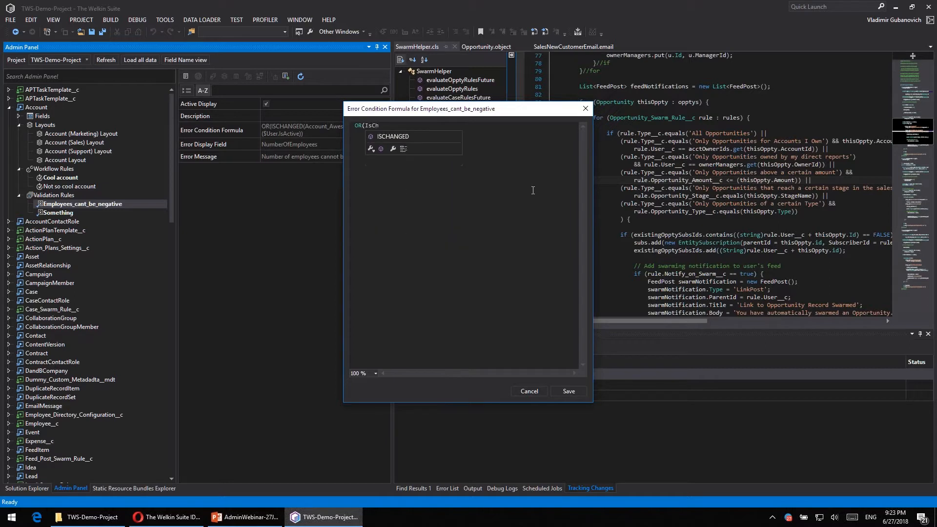
{"action": "type", "text": "(Act"}
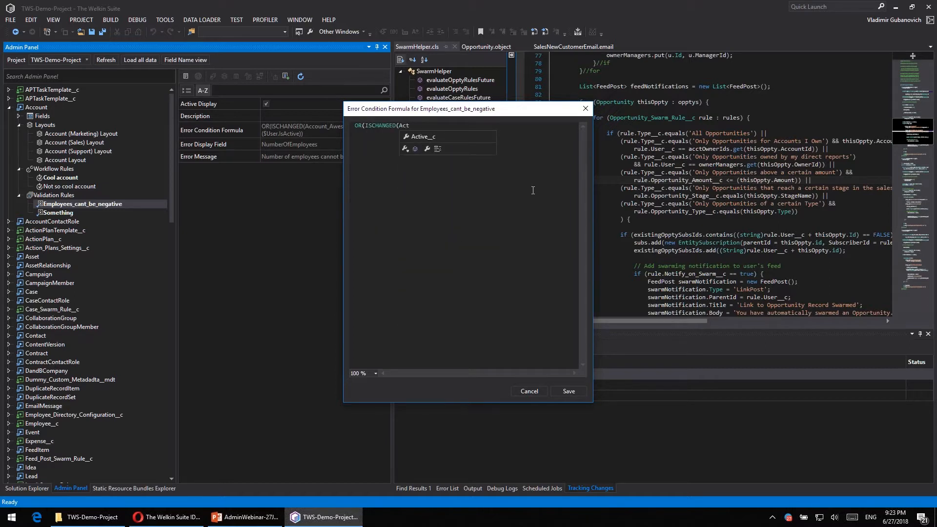
{"action": "key", "text": "Down"}
{"action": "key", "text": "Return"}
{"action": "type", "text": "),"}
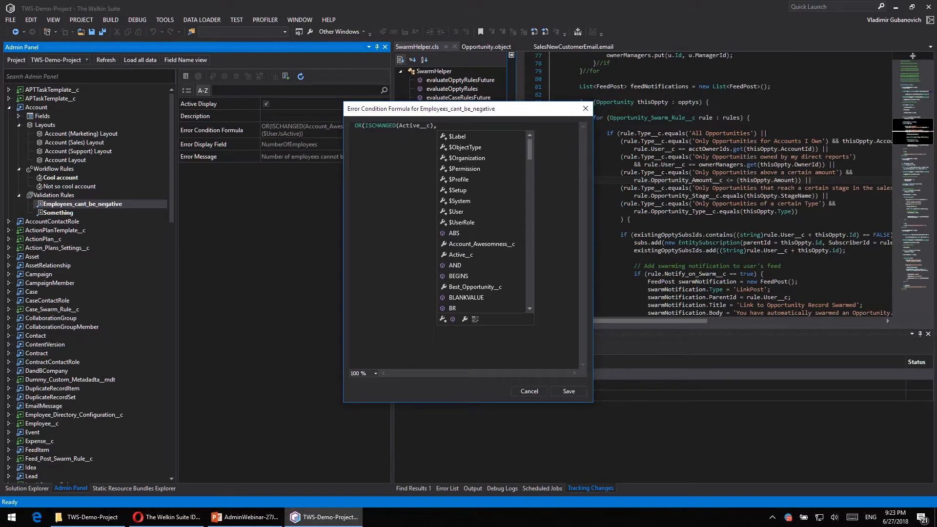
- Add $User.IsActive as the second condition of the OR function in the error condition formula
{"action": "key", "text": "Down"}
{"action": "key", "text": "Down"}
{"action": "key", "text": "Down"}
{"action": "key", "text": "Down"}
{"action": "key", "text": "Down"}
{"action": "key", "text": "Down"}
{"action": "key", "text": "Down"}
{"action": "key", "text": "Down"}
{"action": "type", "text": "$User."}
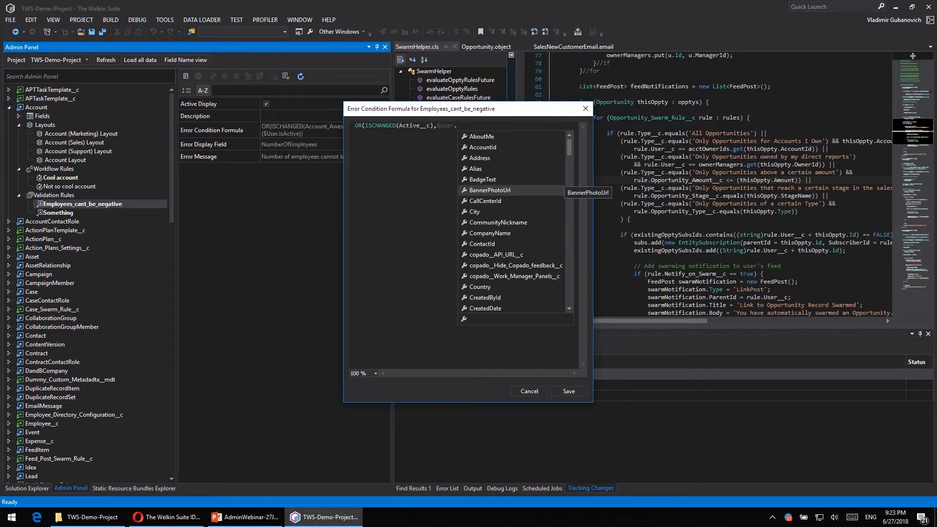
{"action": "type", "text": "Act"}
{"action": "key", "text": "BackSpace"}
{"action": "key", "text": "BackSpace"}
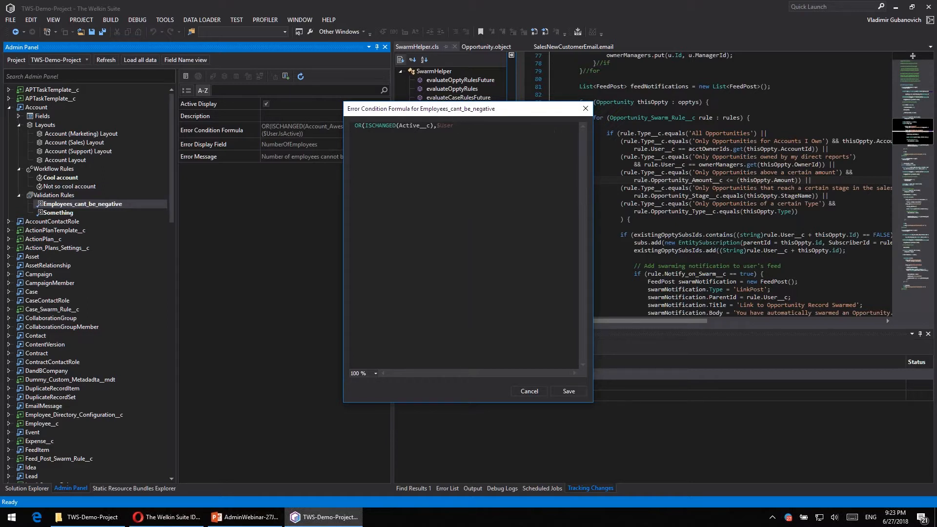
{"action": "type", "text": "Is"}
{"action": "key", "text": "Return"}
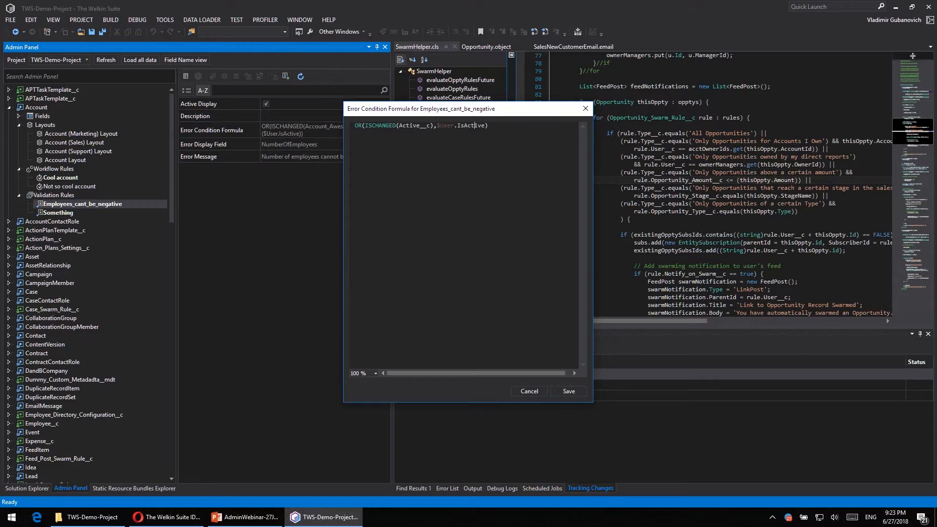
- Wrap the $User.IsActive condition in NOT( ) and save the Employees_cant_be_negative error condition formula
{"action": "type", "text": "NOT("}
{"action": "type", "text": ")"}
{"action": "left_click", "coordinate": [570, 392]}
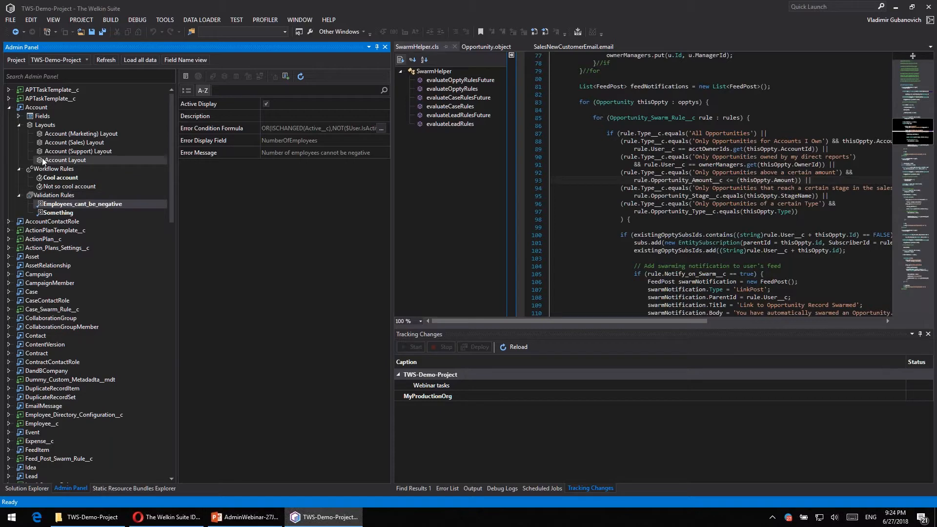
- Open the Account object in the editor and widen the editor area beside the Admin Panel
{"action": "right_click", "coordinate": [45, 109]}
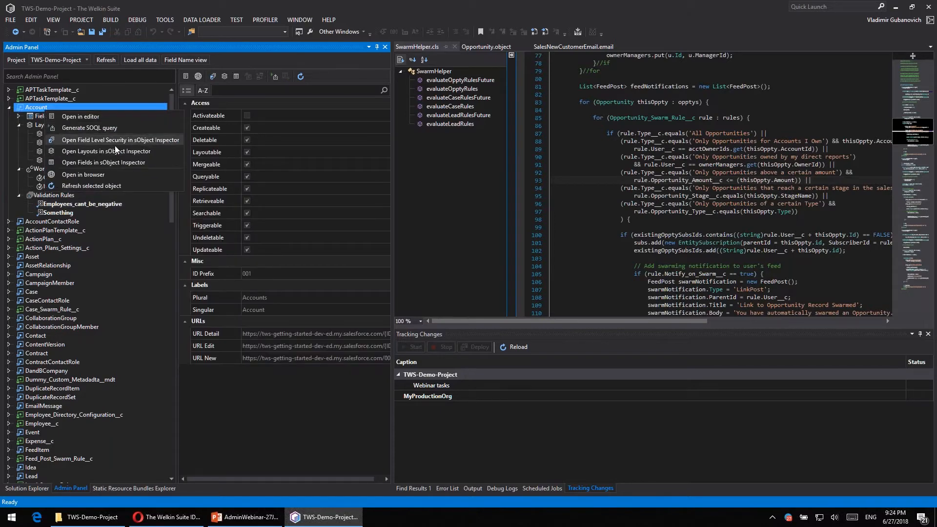
{"action": "left_click", "coordinate": [83, 122]}
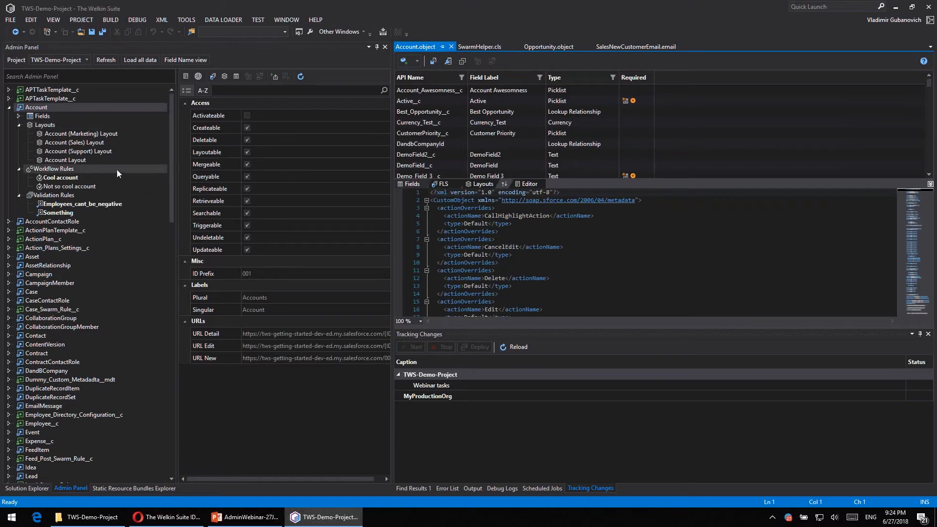
{"action": "left_click_drag", "start_coordinate": [230, 160], "coordinate": [230, 161]}
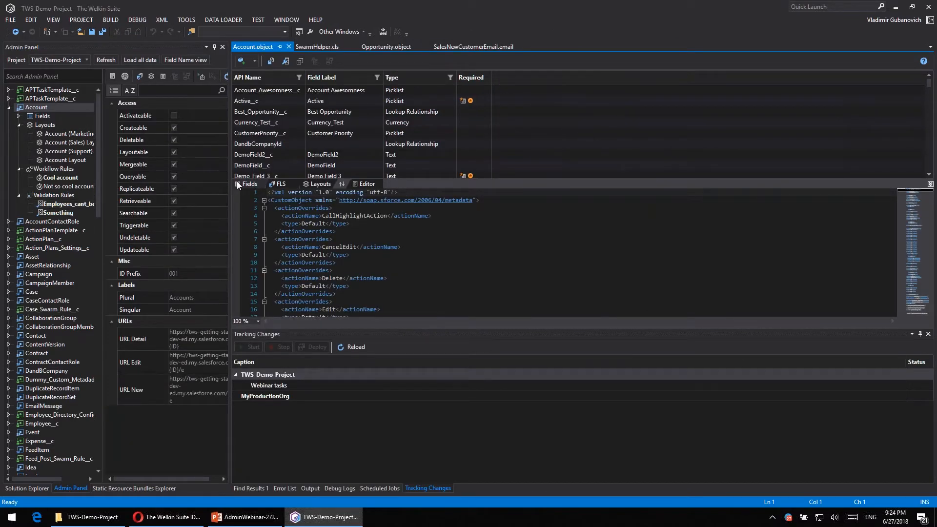
- Examine the Account.object XML down to the definition of the Employees_cant_be_negative validation rule
{"action": "left_click", "coordinate": [566, 225]}
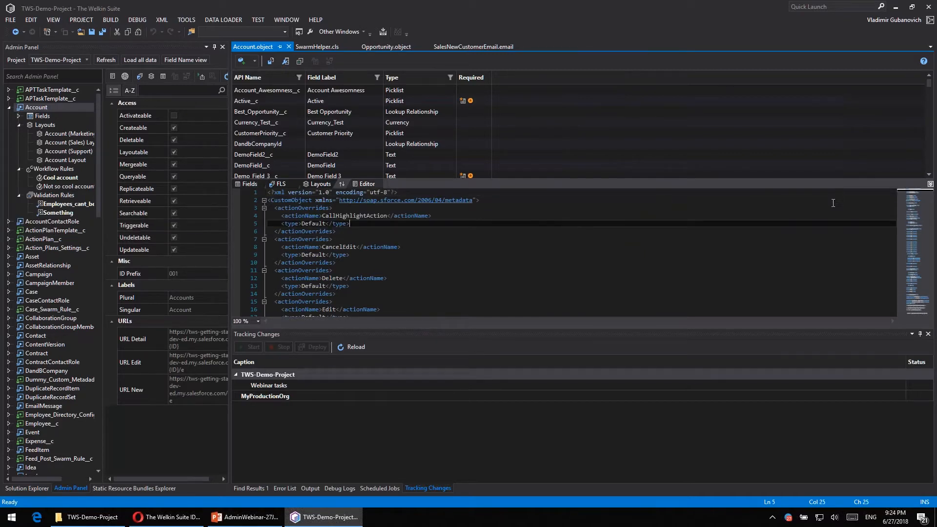
{"action": "scroll", "coordinate": [623, 232], "scroll_direction": "down", "scroll_amount": 5}
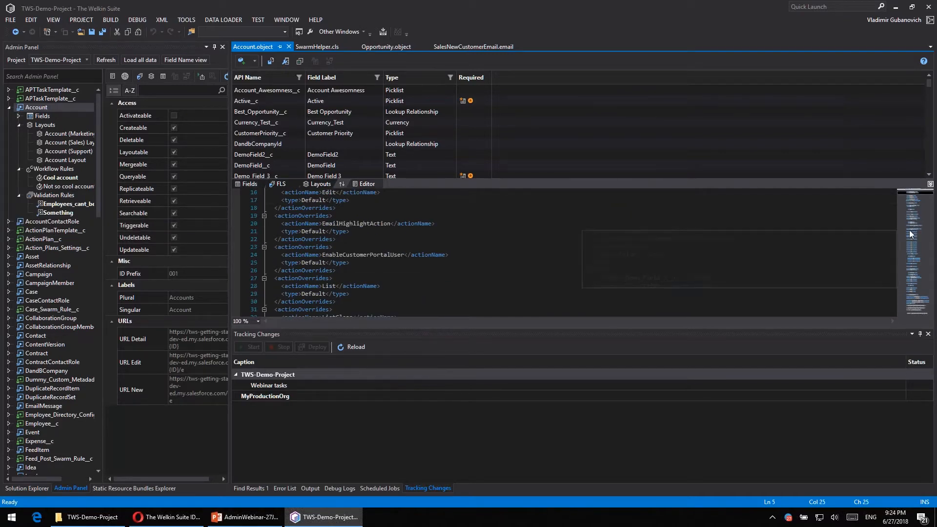
{"action": "left_click", "coordinate": [911, 234]}
{"action": "scroll", "coordinate": [623, 251], "scroll_direction": "down", "scroll_amount": 5}
{"action": "scroll", "coordinate": [623, 252], "scroll_direction": "down", "scroll_amount": 8}
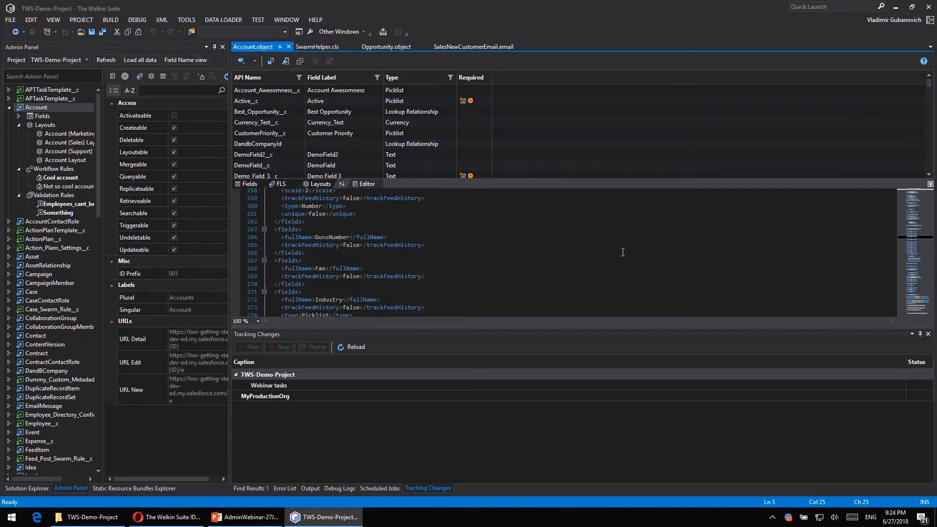
{"action": "scroll", "coordinate": [622, 252], "scroll_direction": "down", "scroll_amount": 5}
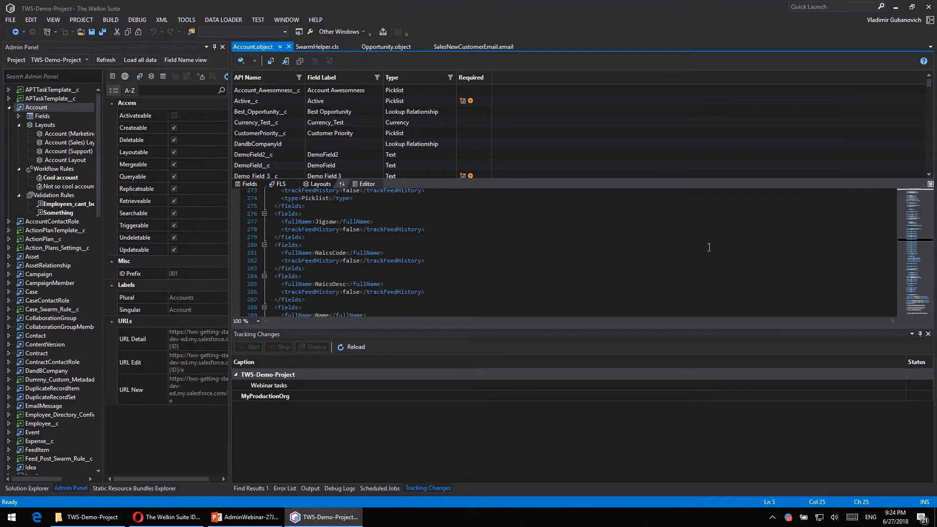
{"action": "left_click_drag", "start_coordinate": [912, 283], "coordinate": [913, 315]}
{"action": "scroll", "coordinate": [364, 266], "scroll_direction": "up", "scroll_amount": 13}
{"action": "scroll", "coordinate": [360, 266], "scroll_direction": "up", "scroll_amount": 6}
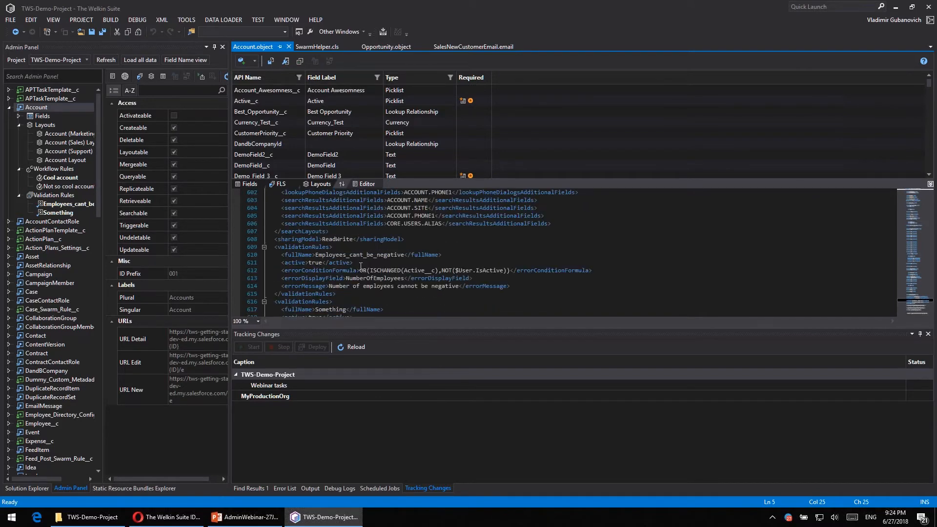
- Show only the Account fields list and inspect its Required indicators and the details of the Active__c and Best_Opportunity__c fields
{"action": "left_click", "coordinate": [930, 185]}
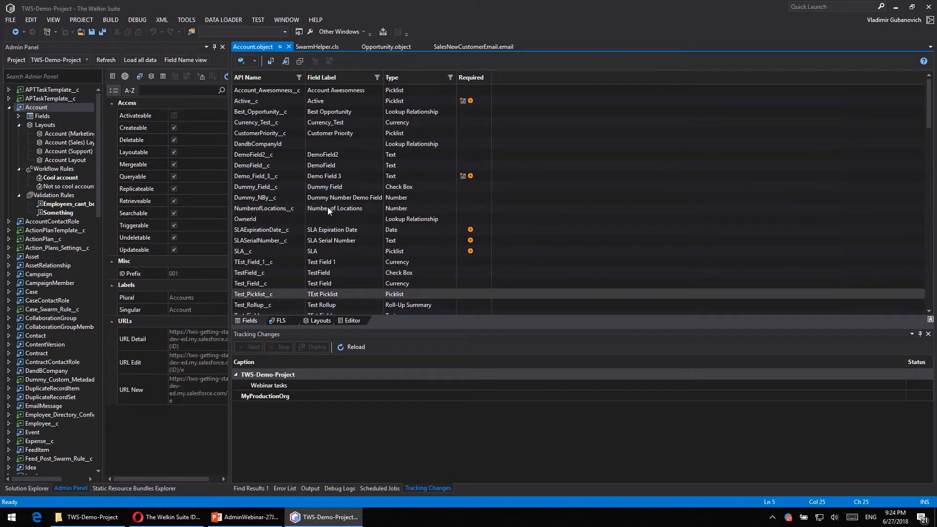
{"action": "scroll", "coordinate": [299, 103], "scroll_direction": "down", "scroll_amount": 1}
{"action": "scroll", "coordinate": [299, 103], "scroll_direction": "up", "scroll_amount": 1}
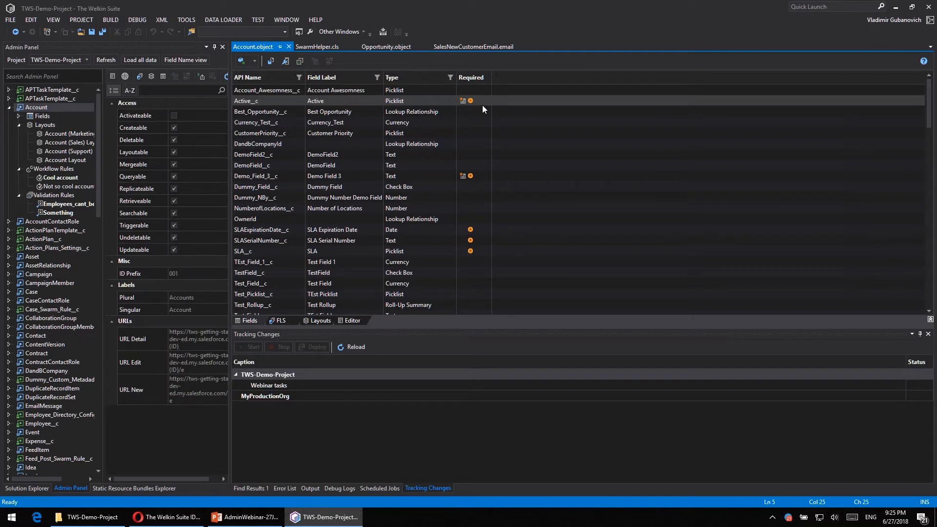
{"action": "mouse_move", "coordinate": [469, 101]}
{"action": "left_click", "coordinate": [431, 105]}
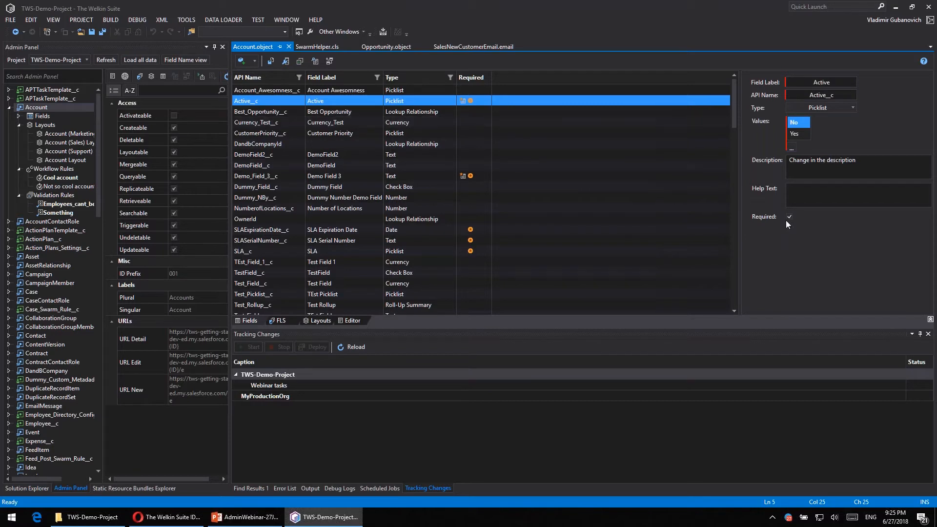
{"action": "left_click", "coordinate": [393, 112]}
{"action": "mouse_move", "coordinate": [472, 103]}
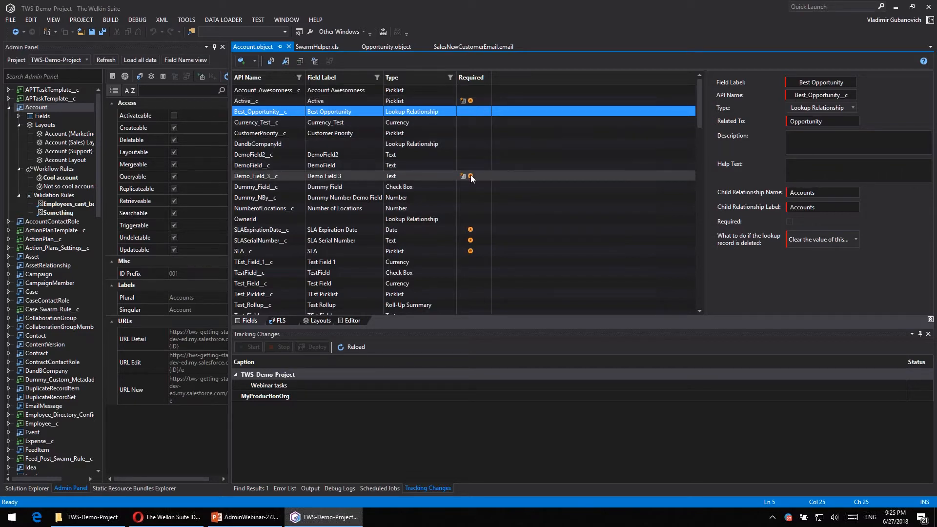
{"action": "mouse_move", "coordinate": [470, 176]}
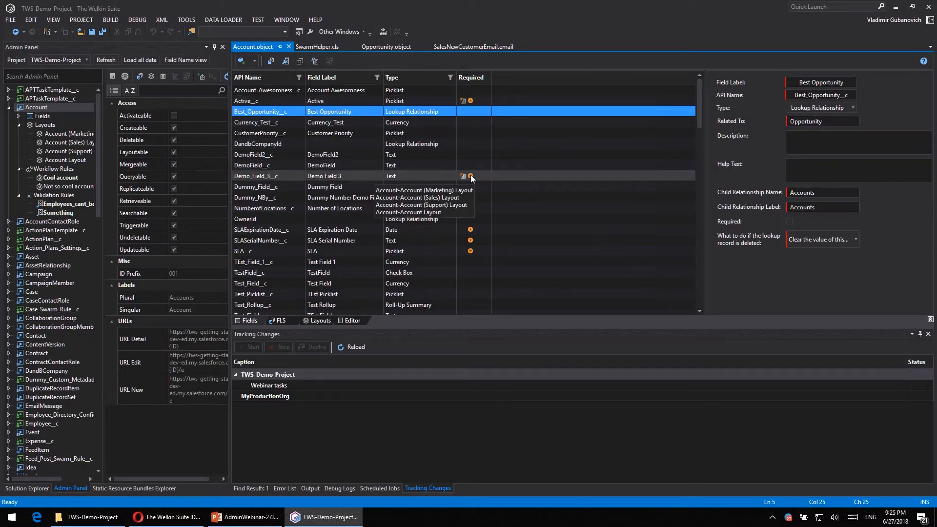
{"action": "mouse_move", "coordinate": [470, 230]}
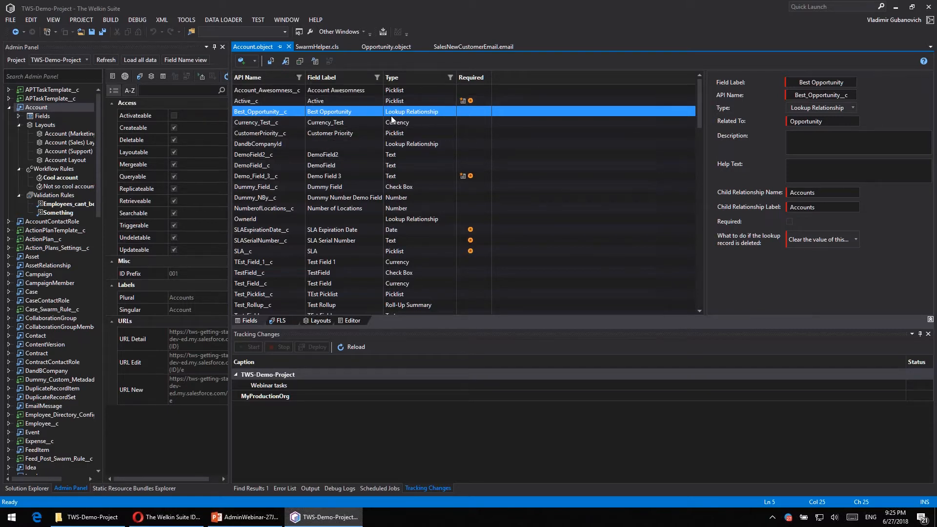
- Add the value Maybe to the Active__c picklist, sort its values alphabetically, turn off using the first value as default, and save
{"action": "left_click", "coordinate": [323, 101]}
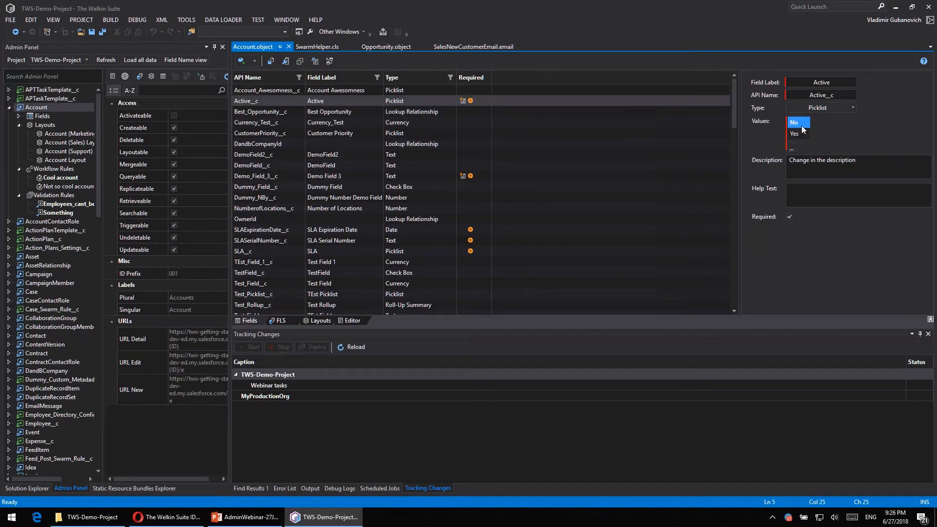
{"action": "left_click", "coordinate": [791, 147]}
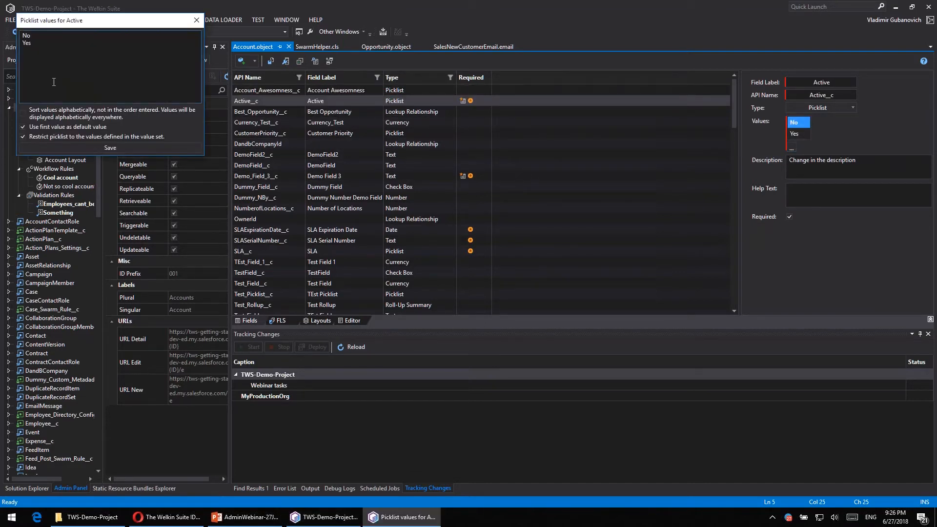
{"action": "type", "text": "Maybe"}
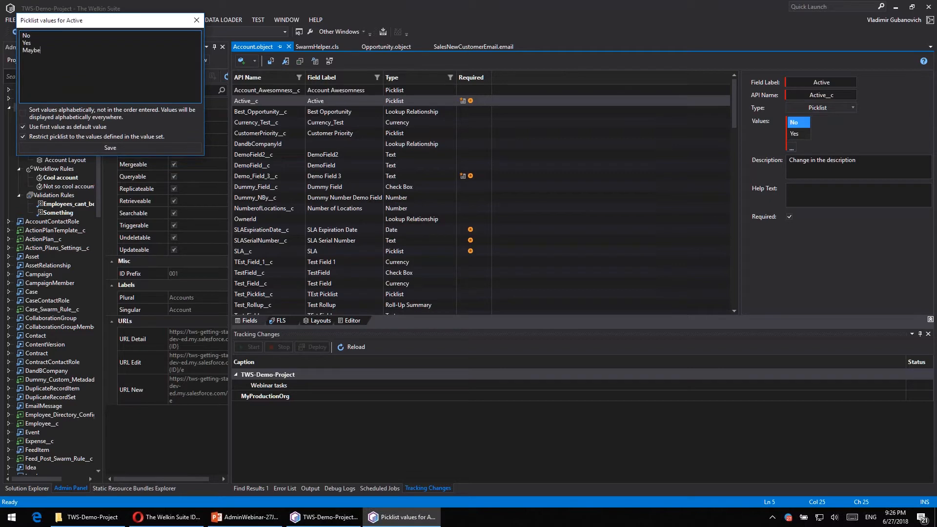
{"action": "left_click", "coordinate": [46, 114]}
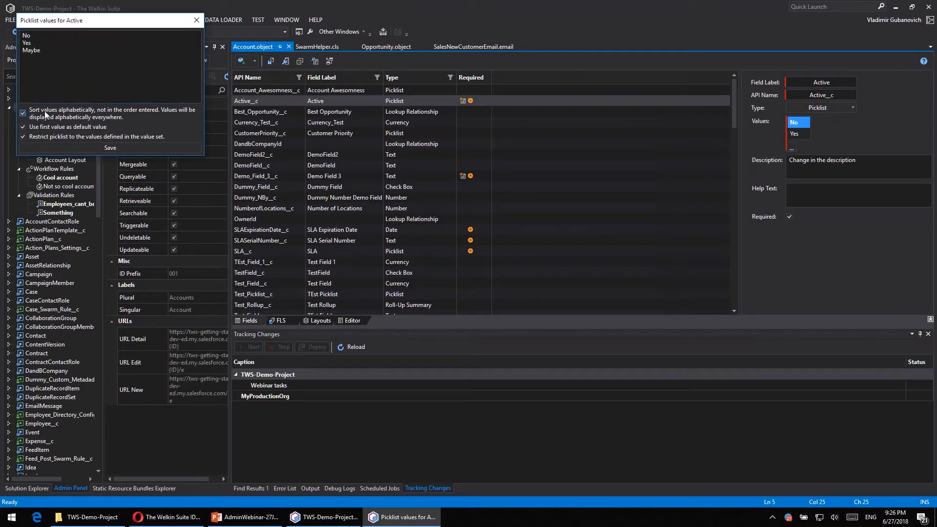
{"action": "left_click", "coordinate": [51, 127]}
{"action": "left_click", "coordinate": [116, 147]}
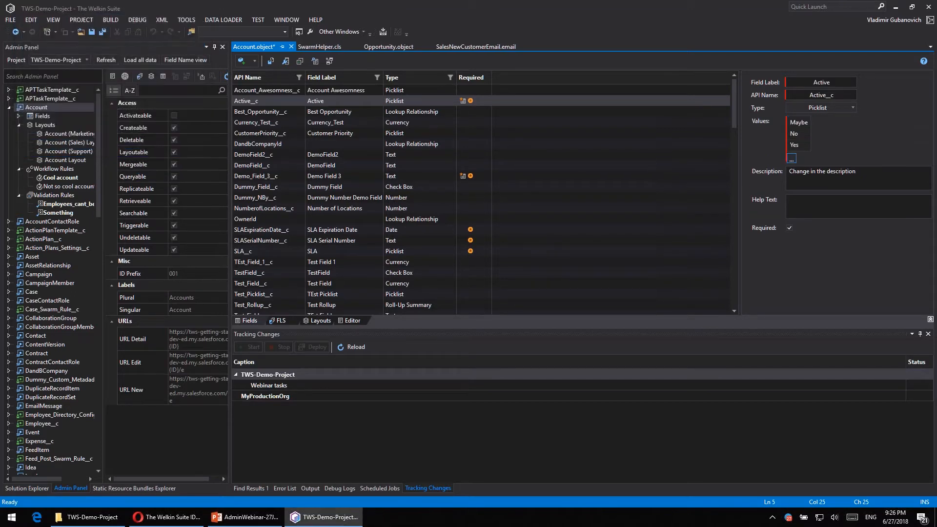
{"action": "left_click", "coordinate": [822, 217]}
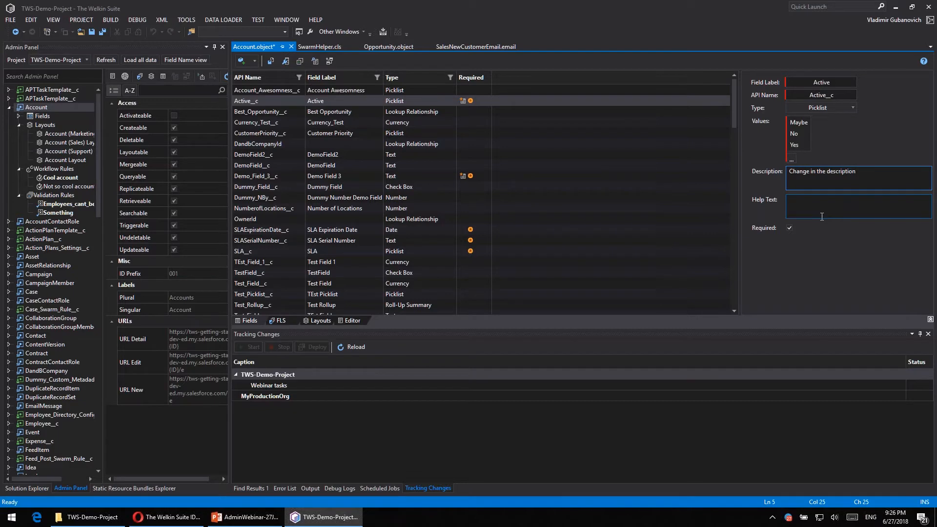
- For DemoField2__c, set the length to 200, choose case-sensitive treatment of values, and enter "123" as the default value
{"action": "left_click", "coordinate": [299, 155]}
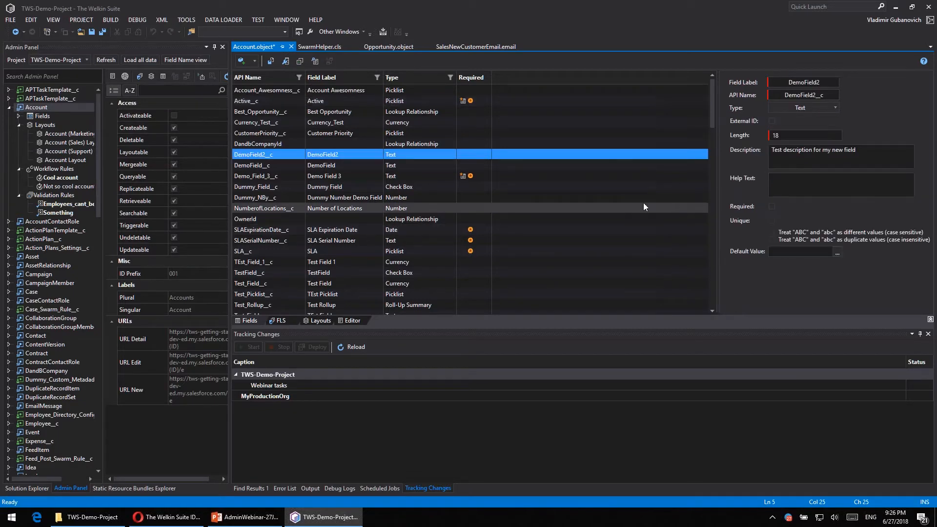
{"action": "left_click", "coordinate": [779, 137]}
{"action": "type", "text": "18"}
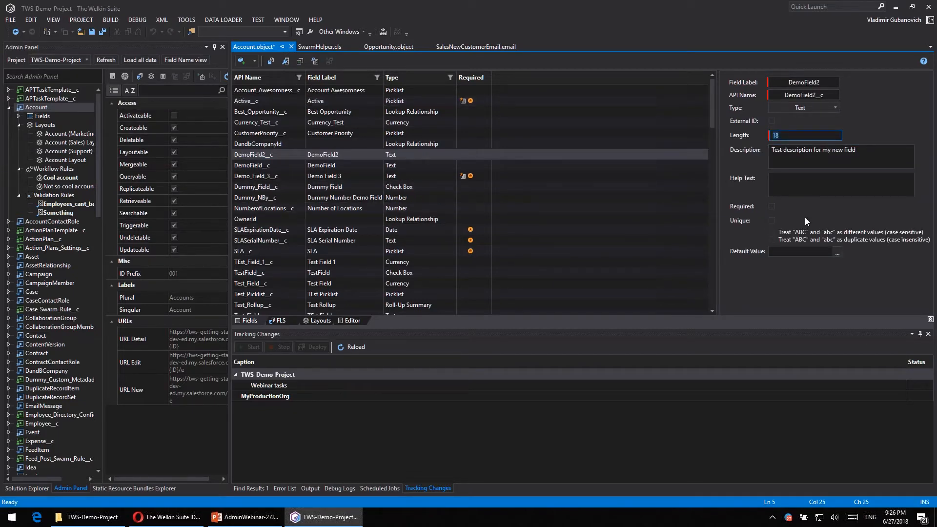
{"action": "type", "text": "200"}
{"action": "left_click", "coordinate": [780, 232]}
{"action": "key", "text": "Tab"}
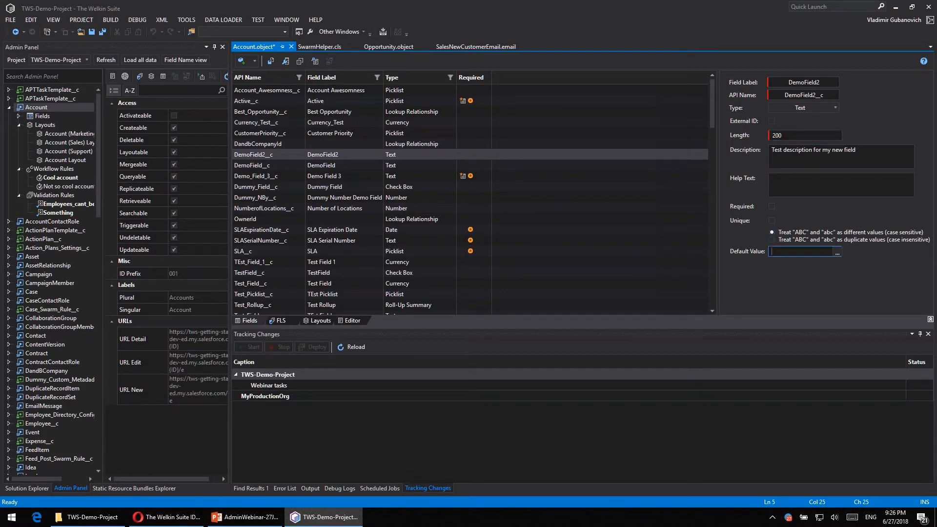
{"action": "type", "text": "\"123"}
{"action": "left_click", "coordinate": [901, 157]}
{"action": "scroll", "coordinate": [305, 200], "scroll_direction": "down", "scroll_amount": 3}
{"action": "scroll", "coordinate": [306, 200], "scroll_direction": "up", "scroll_amount": 3}
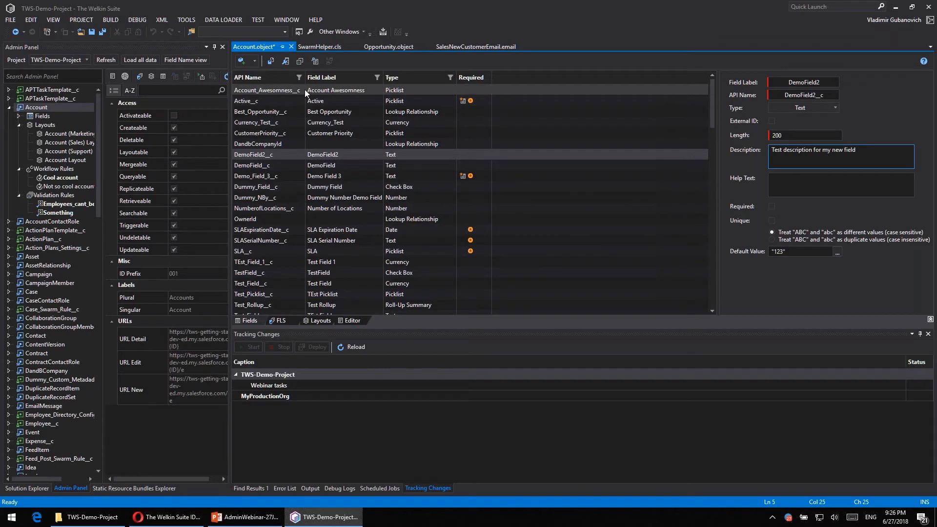
- Add the value Truly Awesome to the Awesomness global valueset through the Account_Awesomness__c field and save the picklist values
{"action": "left_click", "coordinate": [328, 88]}
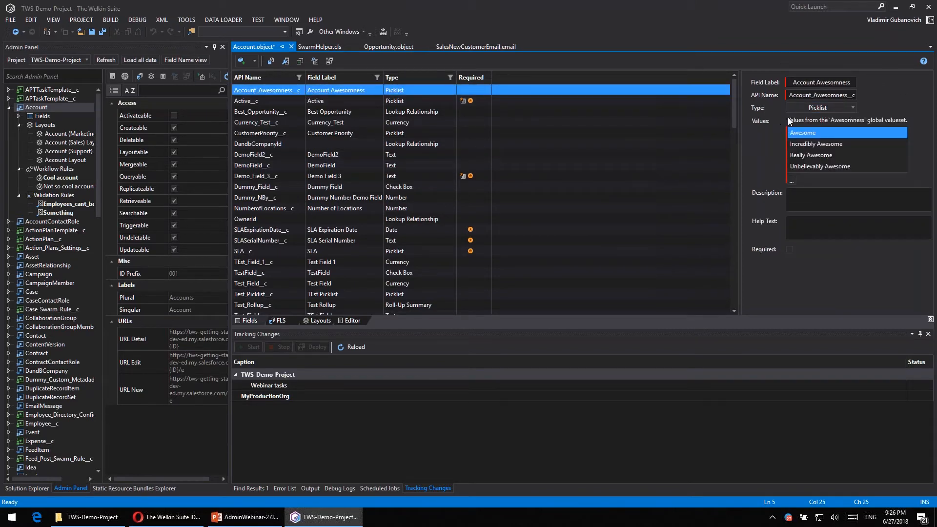
{"action": "left_click", "coordinate": [792, 180]}
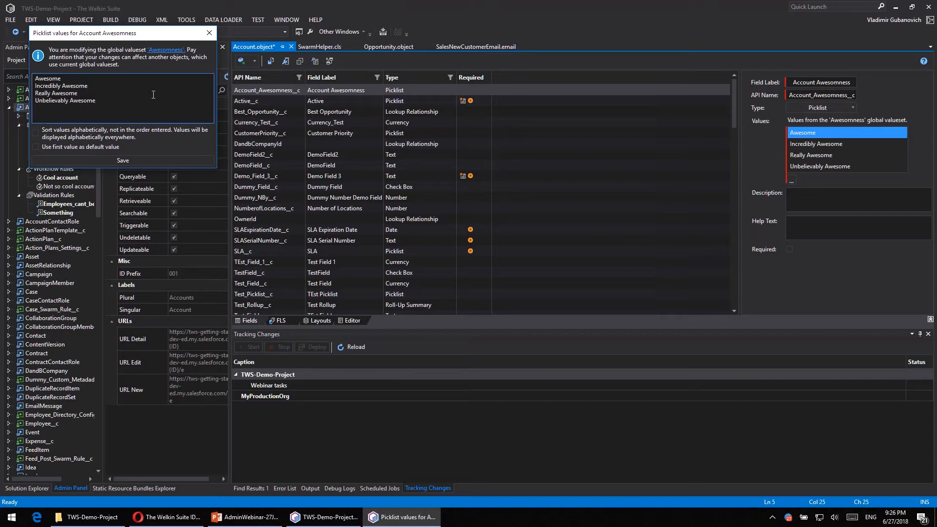
{"action": "type", "text": "ruly Awesome"}
{"action": "left_click", "coordinate": [127, 158]}
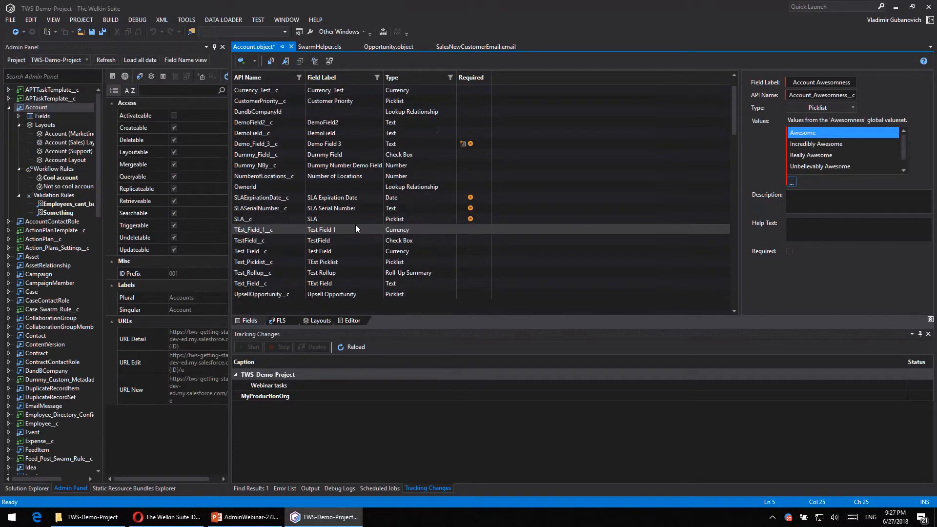
- Browse the field types offered for a new Account field without creating one, and view the SLA__c field's details
{"action": "left_click", "coordinate": [247, 65]}
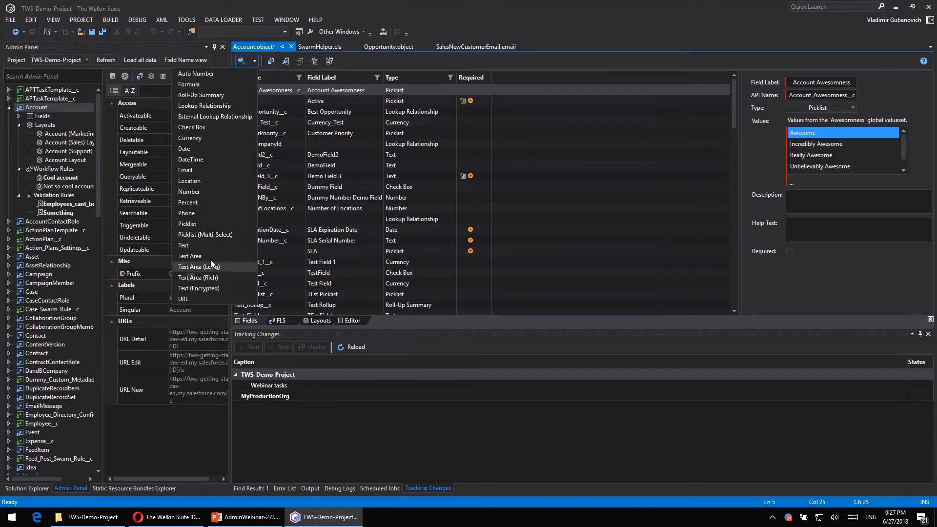
{"action": "left_click", "coordinate": [330, 249]}
{"action": "left_click", "coordinate": [330, 249]}
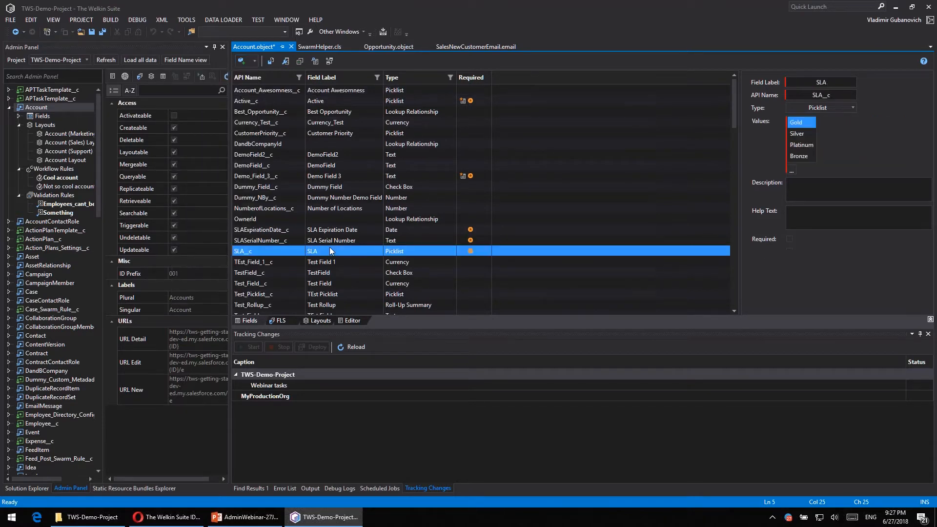
- Deploy the changed Account object and highlight the Awesomness.globalValueSet file line in the deployment output
{"action": "left_click", "coordinate": [269, 62]}
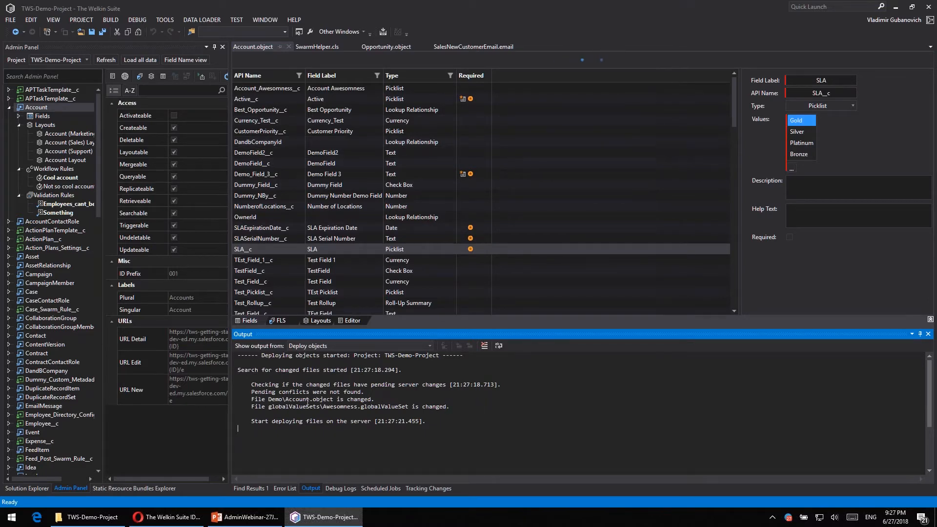
{"action": "mouse_move", "coordinate": [252, 399]}
{"action": "left_mouse_down"}
{"action": "mouse_move", "coordinate": [410, 407]}
{"action": "mouse_move", "coordinate": [258, 410]}
{"action": "left_mouse_up"}
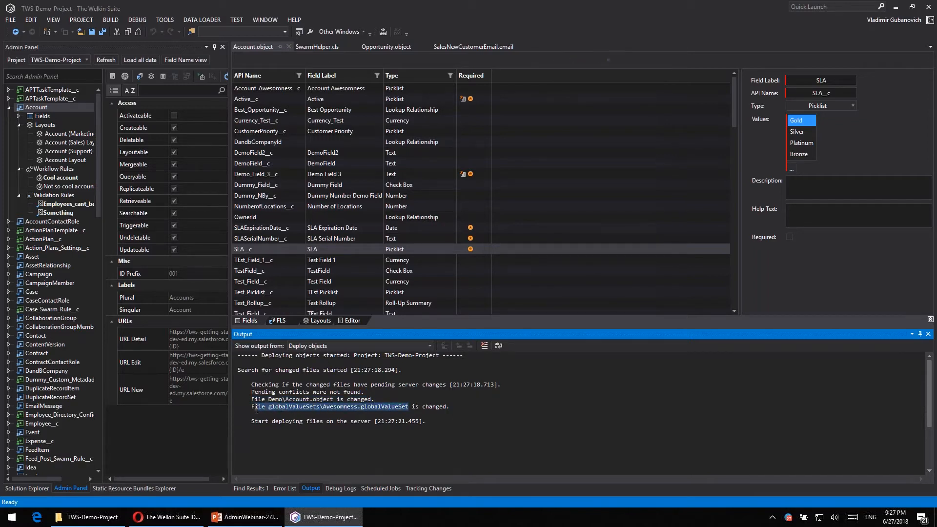
- Mark the DemoField2__c field as unique and deploy the Account object again
{"action": "left_click", "coordinate": [405, 407]}
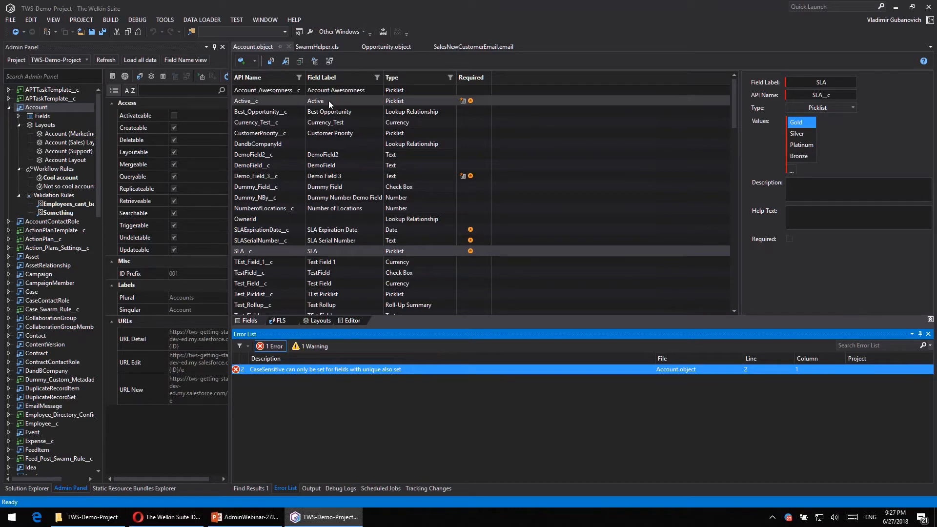
{"action": "left_click", "coordinate": [327, 157]}
{"action": "left_click", "coordinate": [327, 158]}
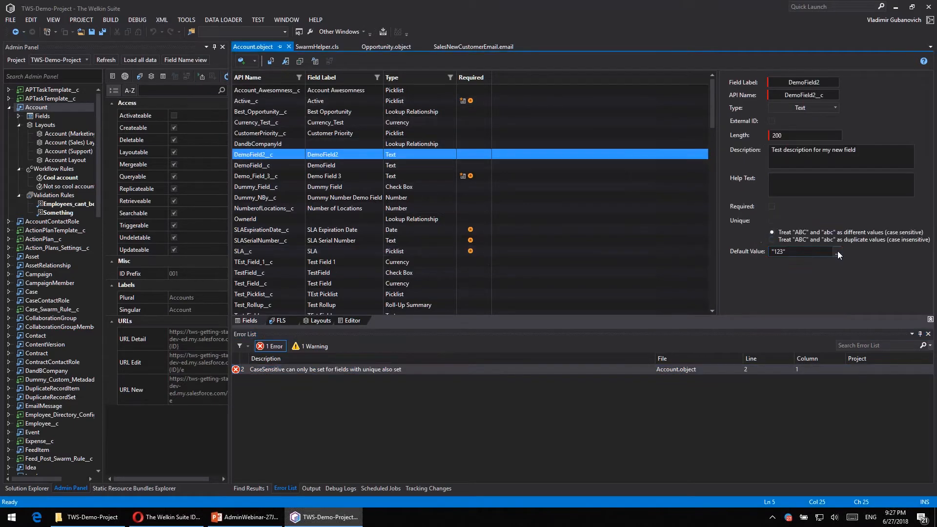
{"action": "left_click", "coordinate": [772, 221]}
{"action": "left_click", "coordinate": [271, 61]}
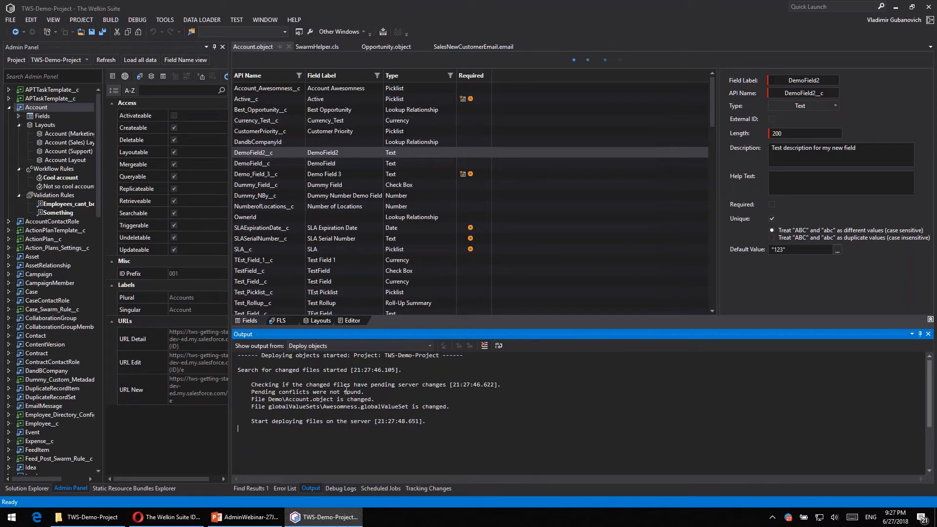
{"action": "scroll", "coordinate": [393, 215], "scroll_direction": "down", "scroll_amount": 1}
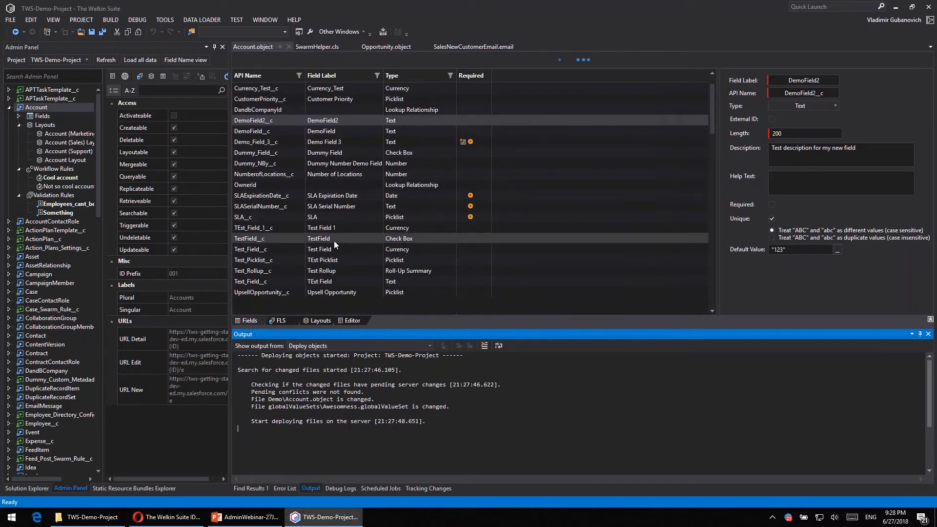
{"action": "scroll", "coordinate": [356, 199], "scroll_direction": "up", "scroll_amount": 1}
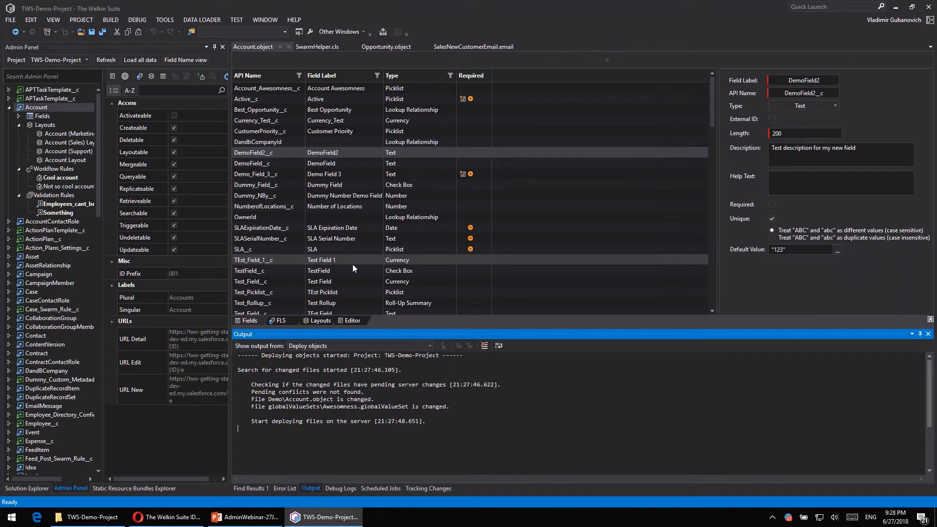
- View the default value formula of DemoField2__c without changing it, and reload the modified Account.object file
{"action": "left_click", "coordinate": [792, 250]}
{"action": "left_click", "coordinate": [836, 252]}
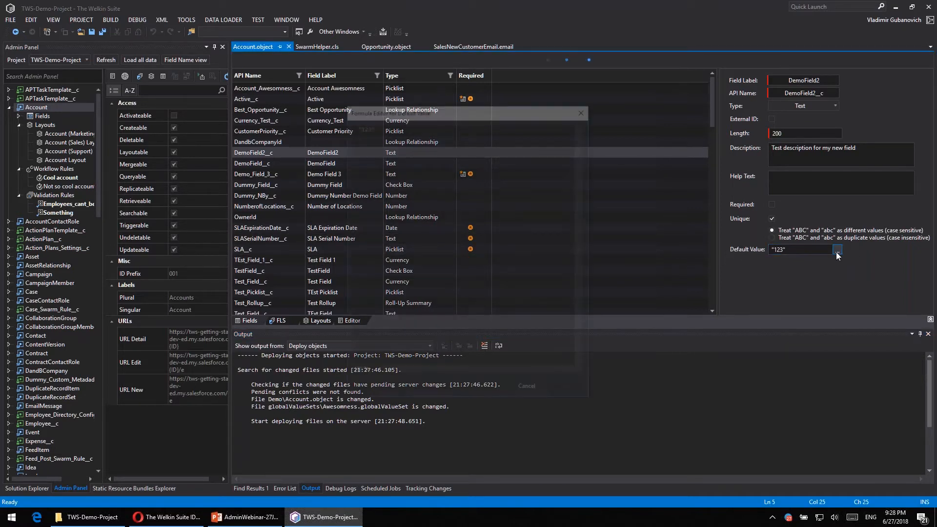
{"action": "left_click", "coordinate": [586, 109]}
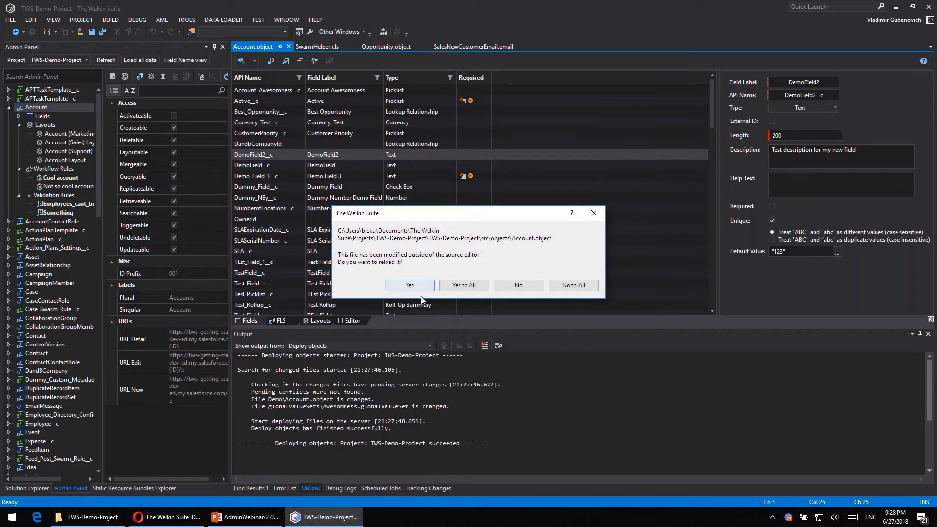
{"action": "left_click", "coordinate": [410, 286]}
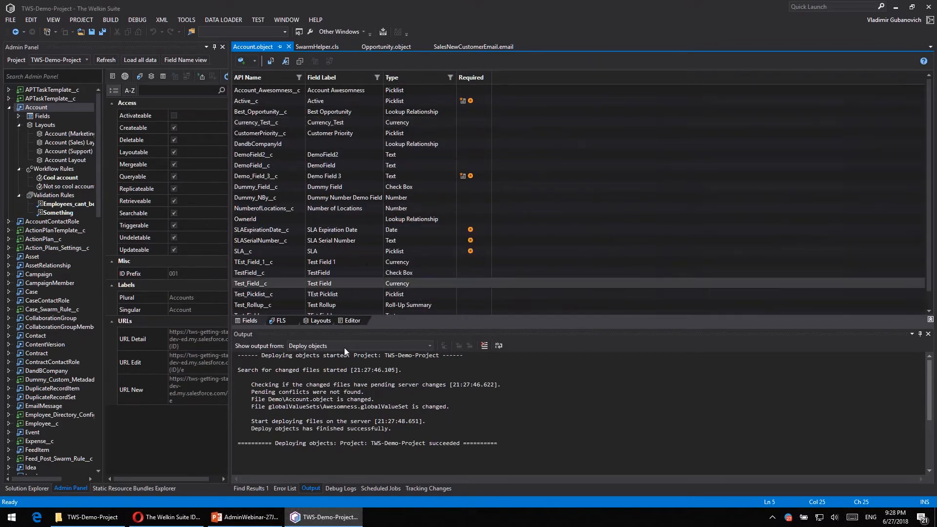
- Examine the field usage report for the Active__c field and close it
{"action": "scroll", "coordinate": [400, 264], "scroll_direction": "down", "scroll_amount": 2}
{"action": "scroll", "coordinate": [311, 168], "scroll_direction": "up", "scroll_amount": 1}
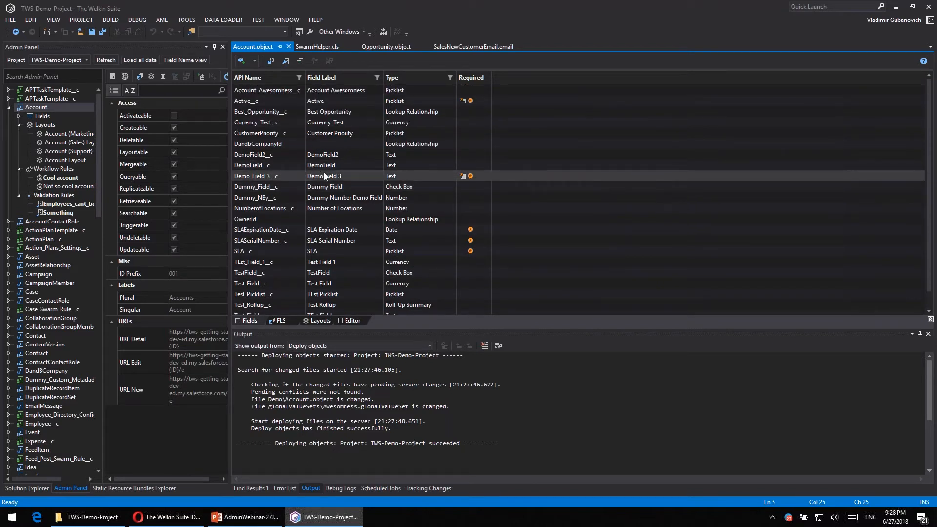
{"action": "left_click", "coordinate": [269, 110]}
{"action": "left_click", "coordinate": [265, 97]}
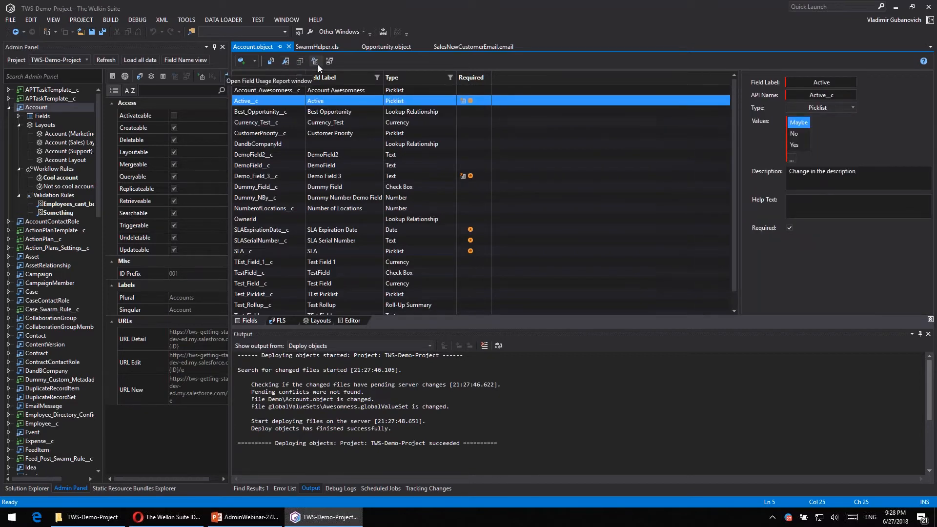
{"action": "left_click", "coordinate": [317, 64]}
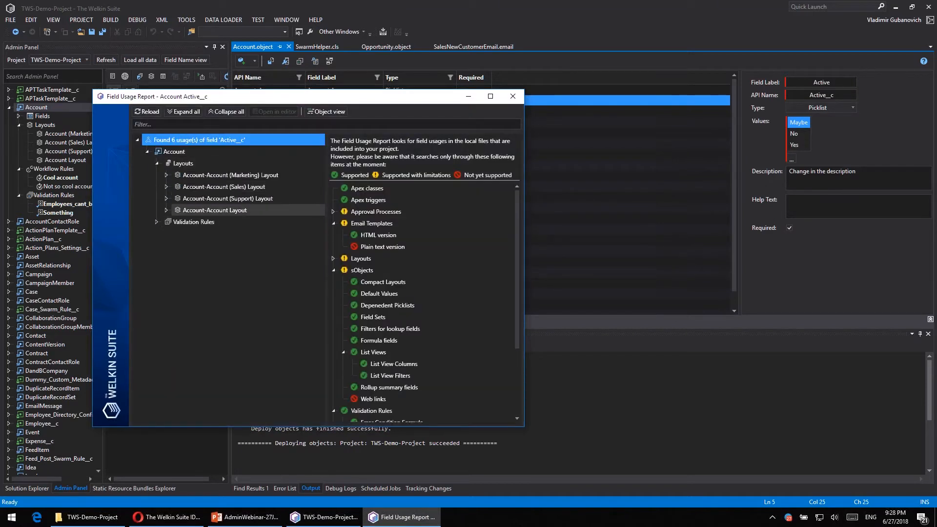
{"action": "left_click", "coordinate": [507, 97]}
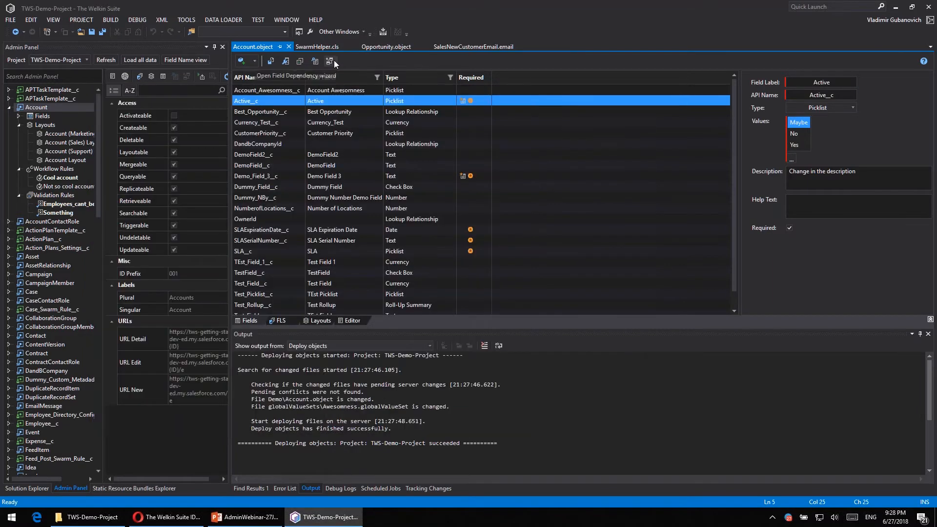
- Start a field dependency with Industry as the controlling field and Account Awesomness as the dependent field
{"action": "left_click", "coordinate": [334, 61]}
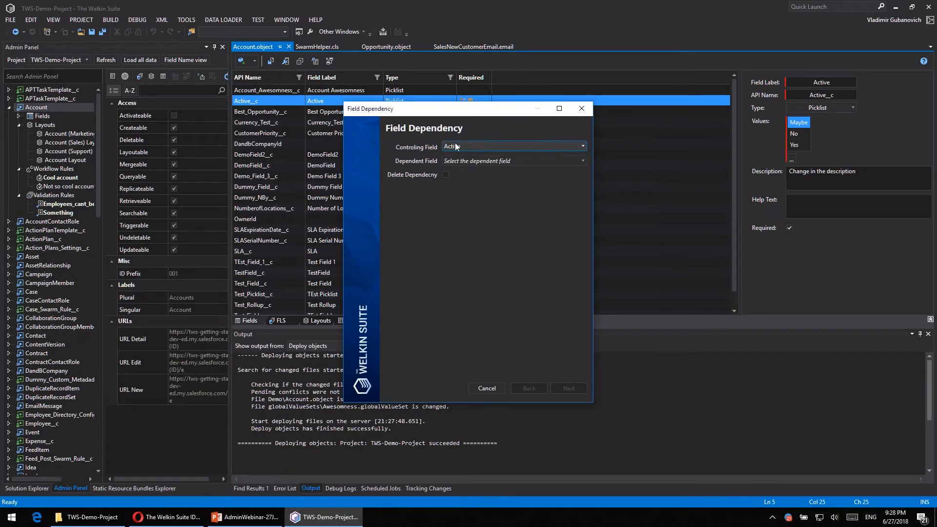
{"action": "left_click", "coordinate": [470, 147]}
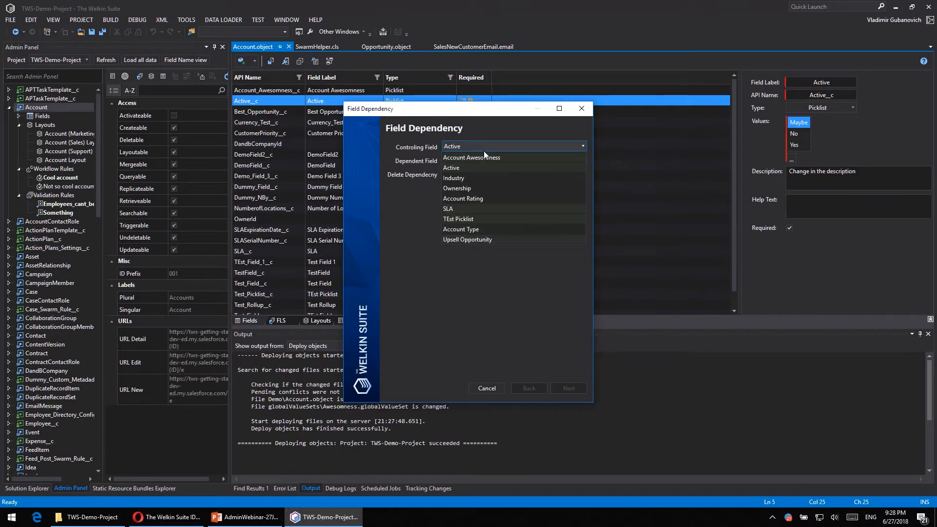
{"action": "left_click", "coordinate": [452, 179]}
{"action": "left_click", "coordinate": [458, 160]}
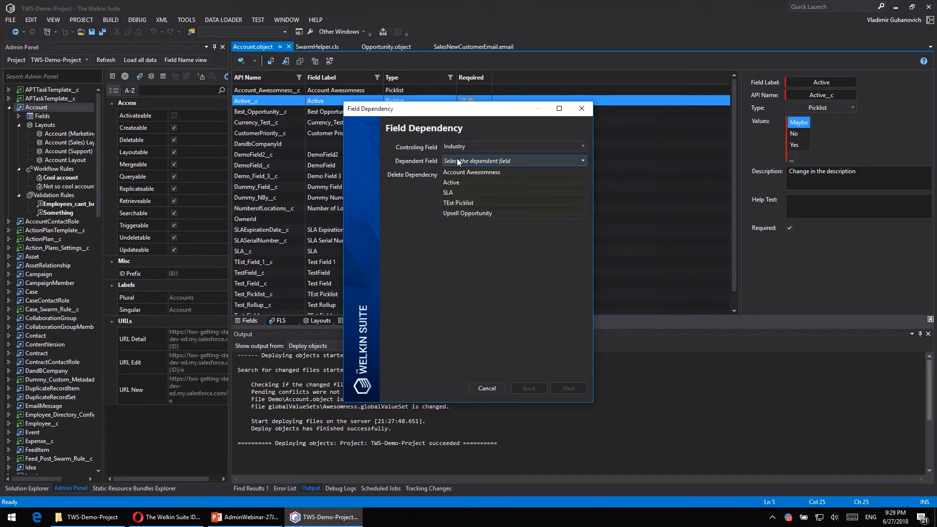
{"action": "left_click", "coordinate": [528, 171]}
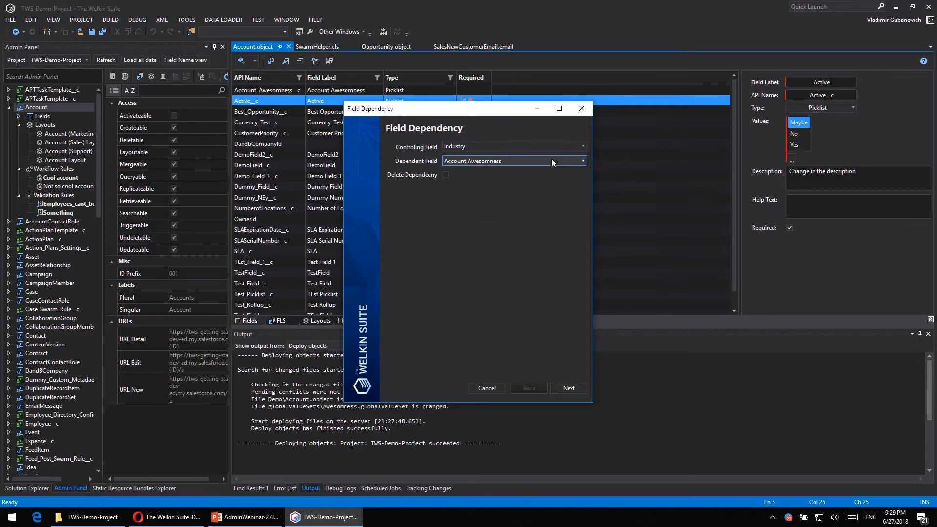
{"action": "left_click", "coordinate": [569, 388]}
- Include Awesome and Really Awesome for every industry, and all Account Awesomness values for Apparel and Chemicals
{"action": "left_click_drag", "start_coordinate": [513, 112], "coordinate": [174, 143]}
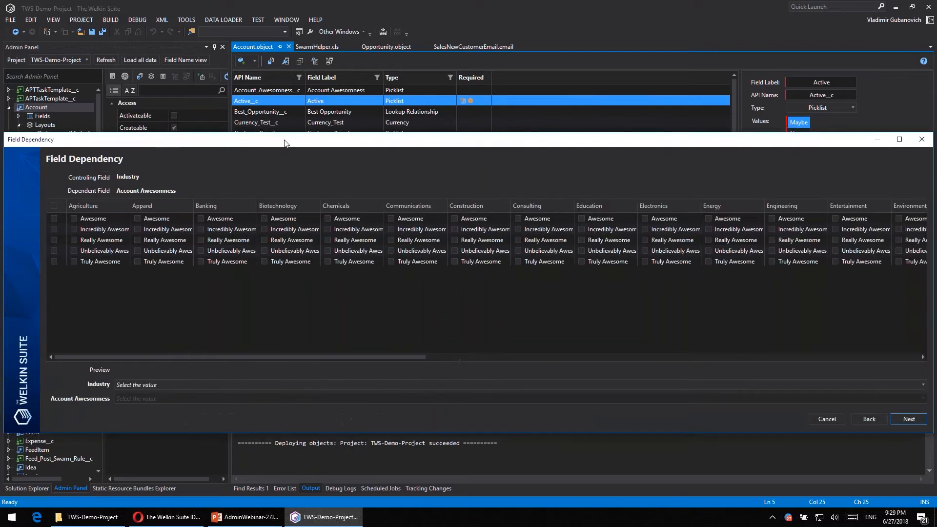
{"action": "left_click_drag", "start_coordinate": [293, 136], "coordinate": [277, 73]}
{"action": "left_click_drag", "start_coordinate": [380, 290], "coordinate": [126, 287]}
{"action": "left_click", "coordinate": [39, 173]}
{"action": "left_click", "coordinate": [121, 139]}
{"action": "left_click", "coordinate": [312, 139]}
{"action": "left_click", "coordinate": [39, 151]}
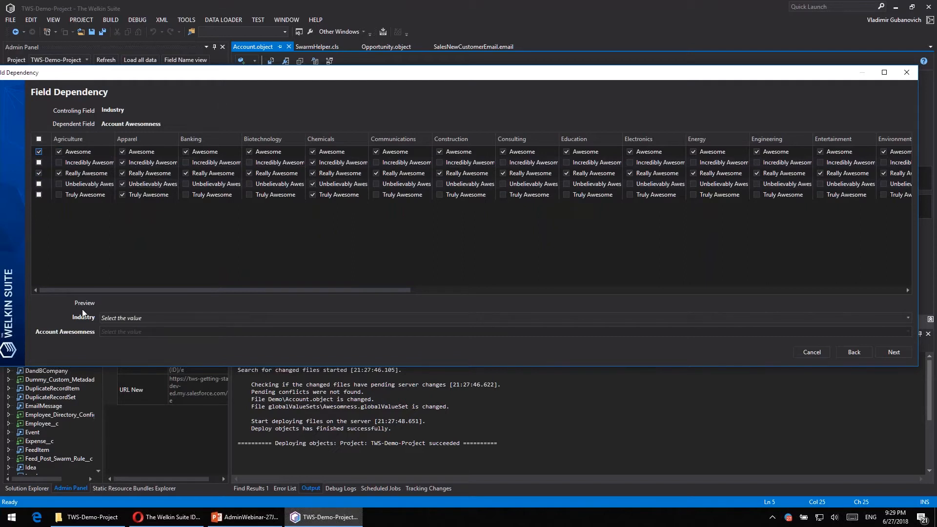
- Preview the Account Awesomness values available for the Agriculture industry, and create the field dependency
{"action": "left_click", "coordinate": [148, 318]}
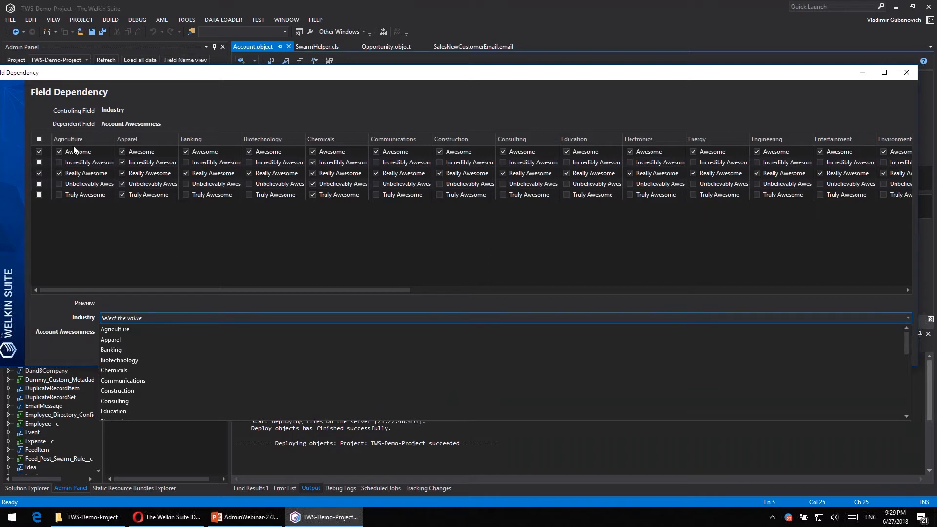
{"action": "left_click", "coordinate": [132, 331]}
{"action": "left_click", "coordinate": [150, 332]}
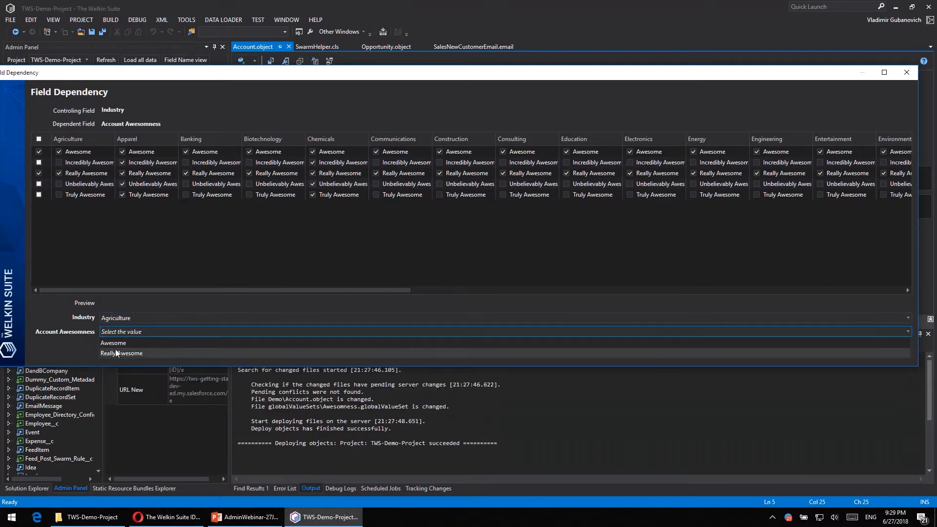
{"action": "left_click", "coordinate": [47, 307]}
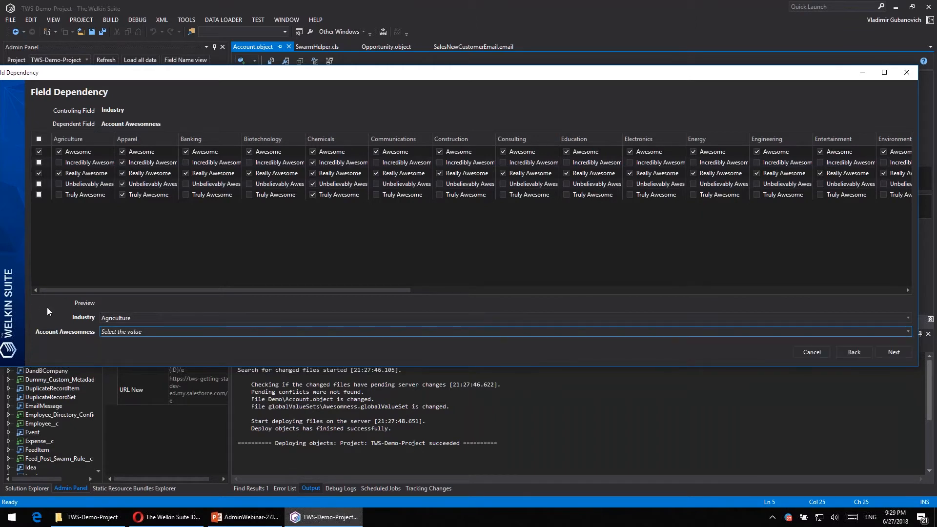
{"action": "left_click", "coordinate": [892, 350]}
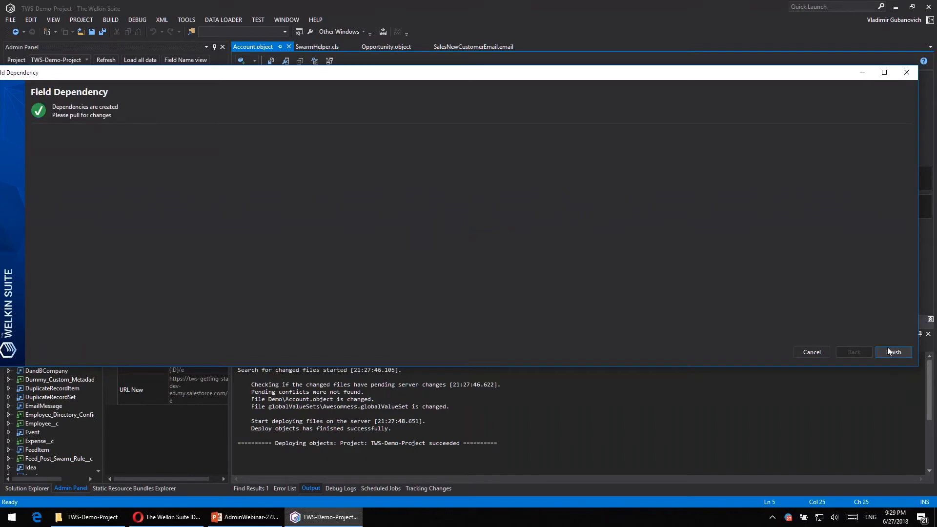
{"action": "left_click", "coordinate": [893, 352]}
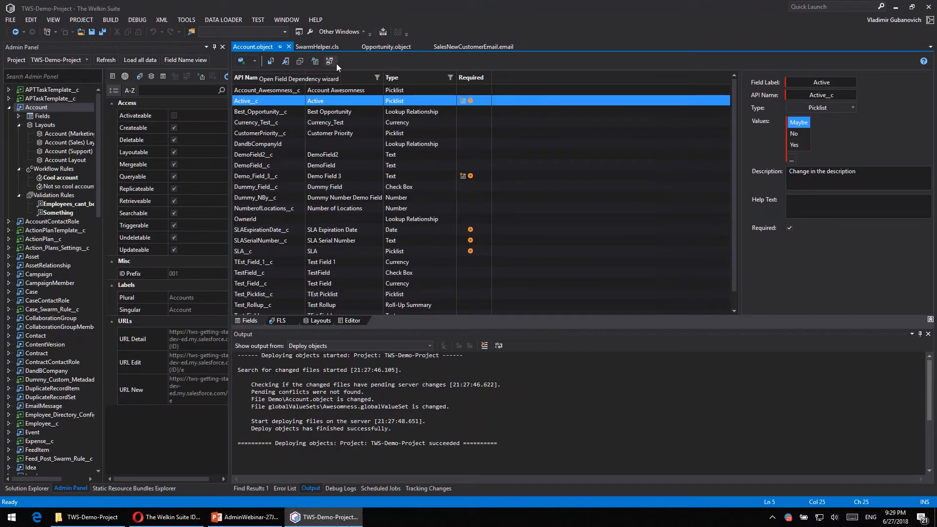
- Open the dialog for cloning fields from the Account object
{"action": "left_click", "coordinate": [303, 62]}
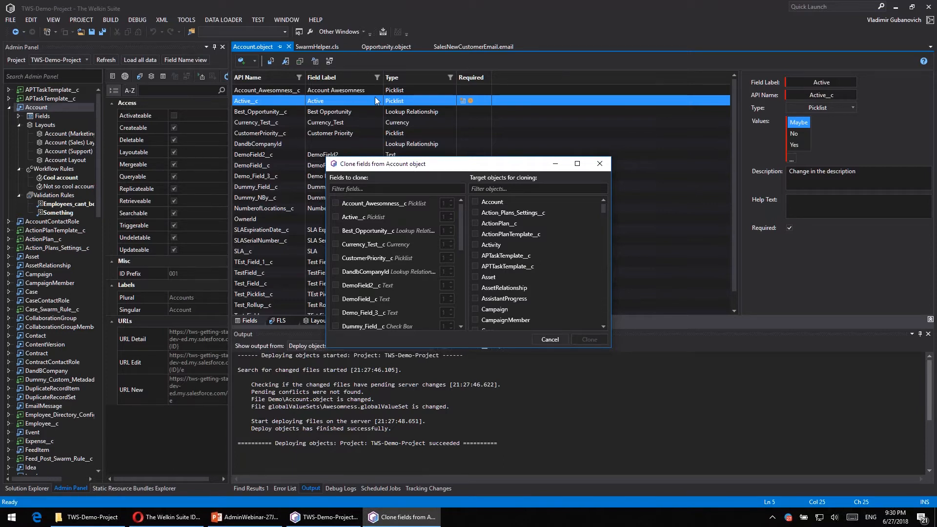
- Choose Active__c, CustomerPriority__c, SLASerialNumber__c and SLA__c as the fields to clone, with 5 copies of Active__c
{"action": "left_click", "coordinate": [336, 217]}
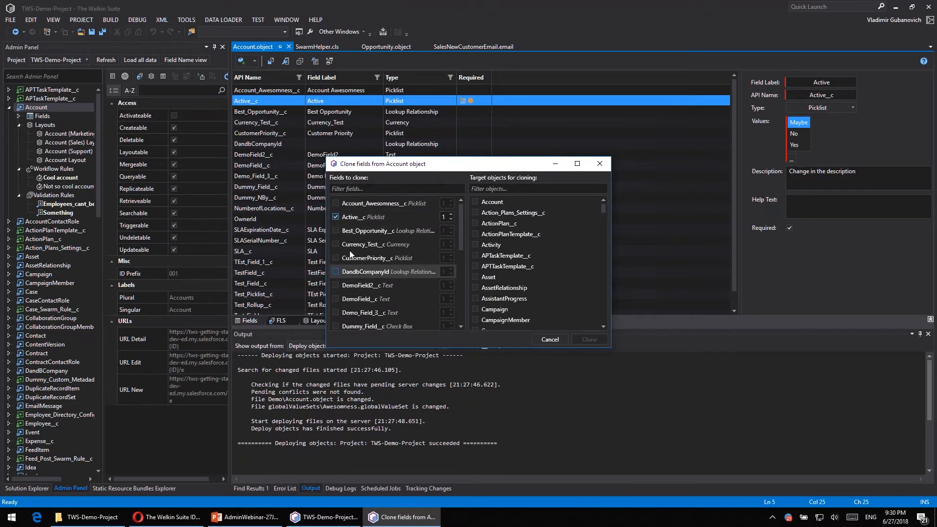
{"action": "left_click", "coordinate": [335, 258]}
{"action": "left_click", "coordinate": [336, 285]}
{"action": "left_click", "coordinate": [335, 299]}
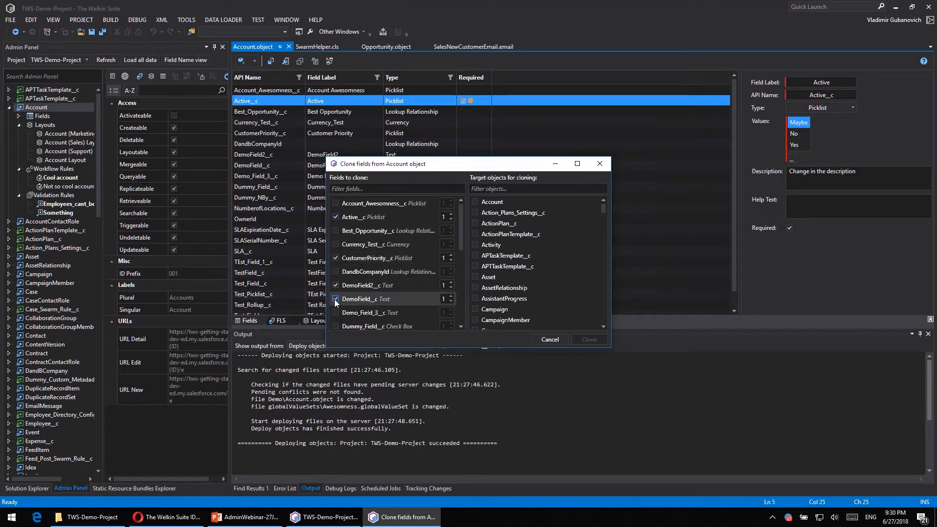
{"action": "left_click", "coordinate": [335, 285]}
{"action": "left_click", "coordinate": [335, 299]}
{"action": "scroll", "coordinate": [342, 293], "scroll_direction": "down", "scroll_amount": 2}
{"action": "scroll", "coordinate": [333, 324], "scroll_direction": "down", "scroll_amount": 1}
{"action": "left_click", "coordinate": [335, 298]}
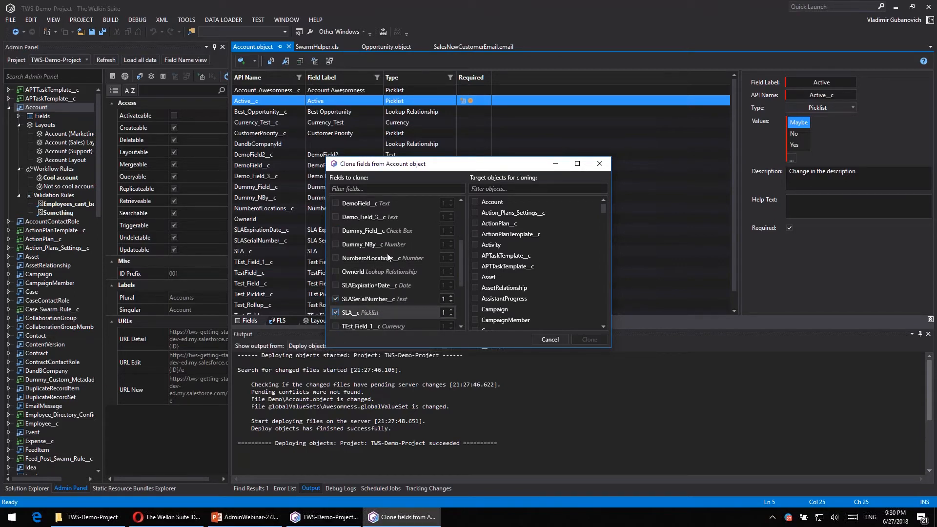
{"action": "scroll", "coordinate": [442, 327], "scroll_direction": "up", "scroll_amount": 3}
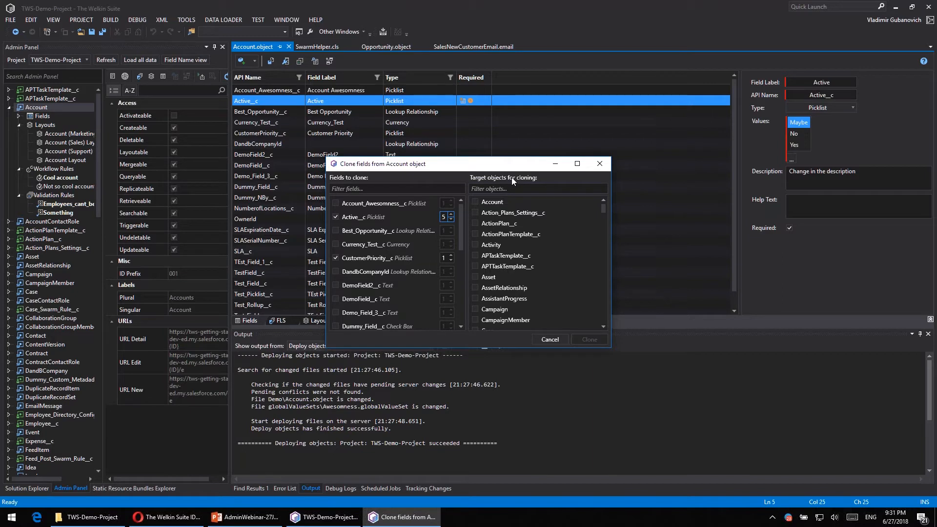
- Clone the chosen fields to the Activity, Asset and Campaign objects, leaving Account out of the targets
{"action": "left_click", "coordinate": [478, 203]}
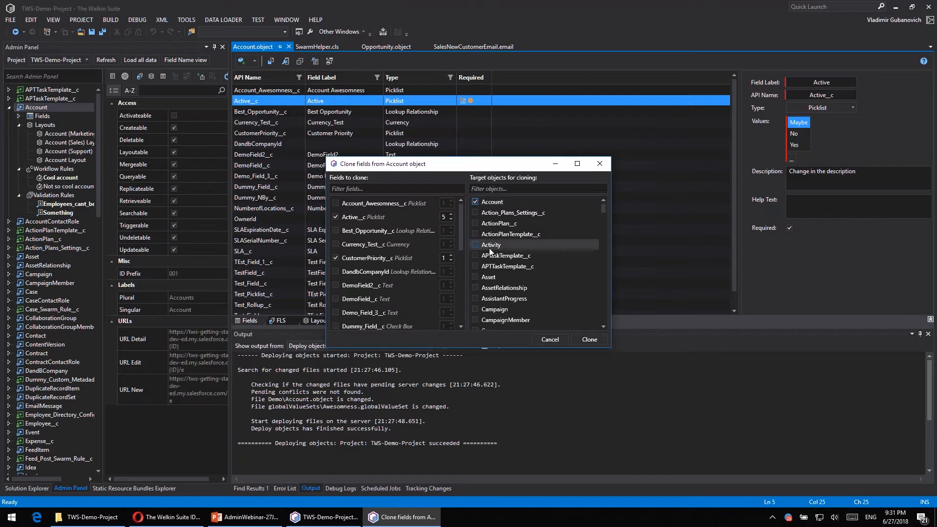
{"action": "left_click", "coordinate": [501, 276]}
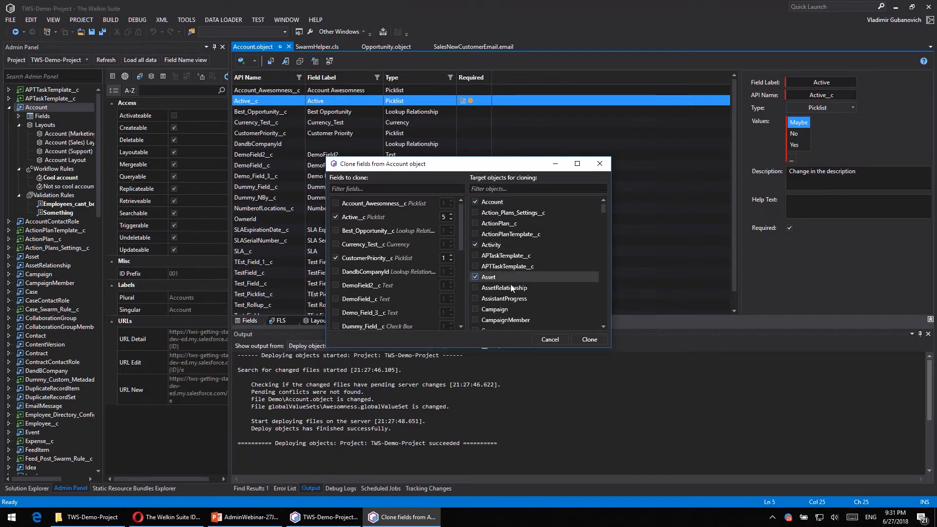
{"action": "left_click", "coordinate": [508, 310]}
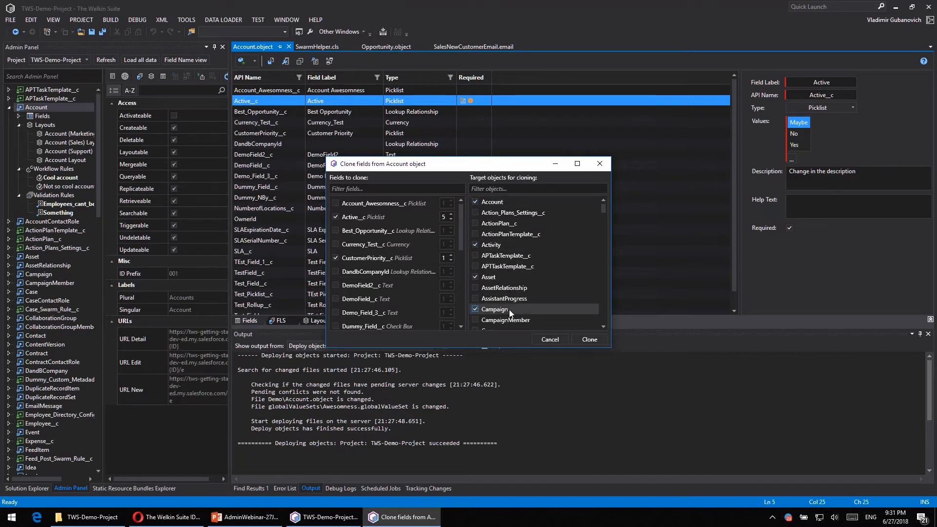
{"action": "left_click", "coordinate": [484, 201]}
{"action": "left_click", "coordinate": [596, 341]}
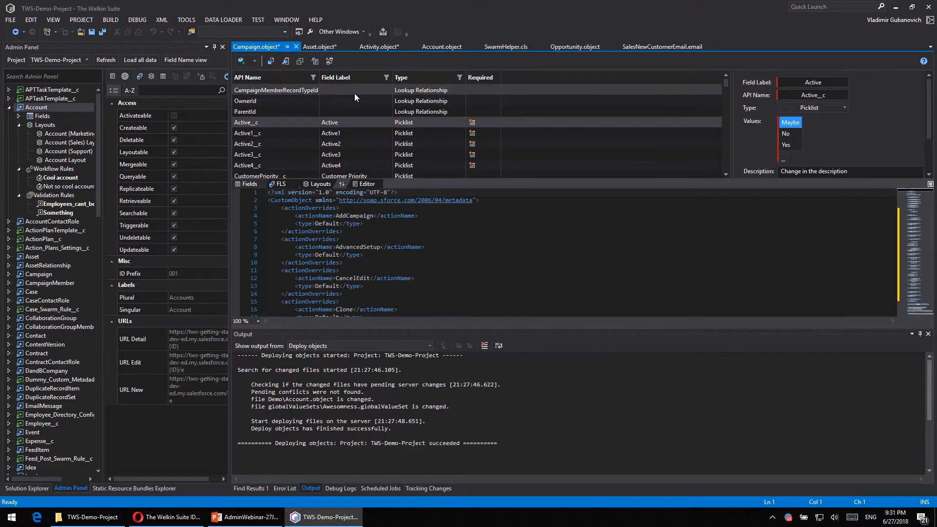
- Review the cloned fields in the Campaign and Activity objects
{"action": "scroll", "coordinate": [354, 92], "scroll_direction": "down", "scroll_amount": 2}
{"action": "scroll", "coordinate": [354, 93], "scroll_direction": "down", "scroll_amount": 1}
{"action": "scroll", "coordinate": [354, 93], "scroll_direction": "up", "scroll_amount": 3}
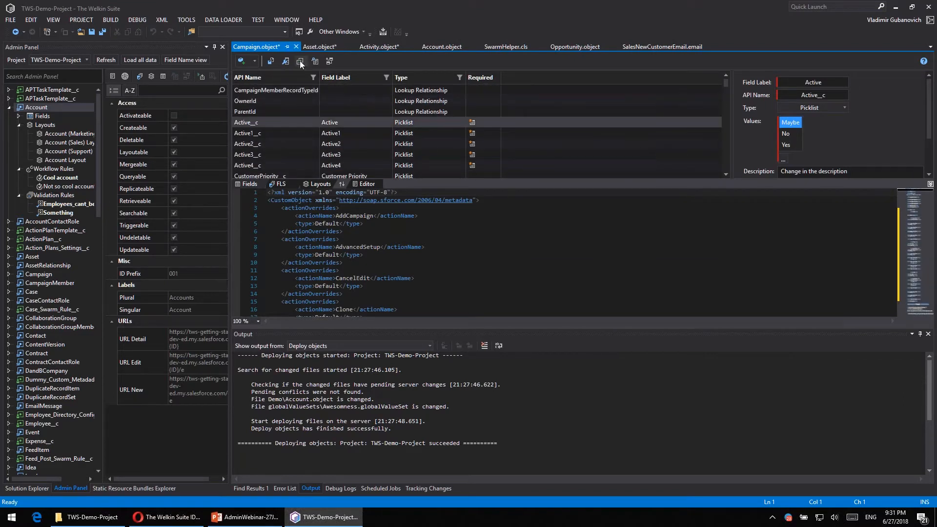
{"action": "left_click", "coordinate": [370, 48]}
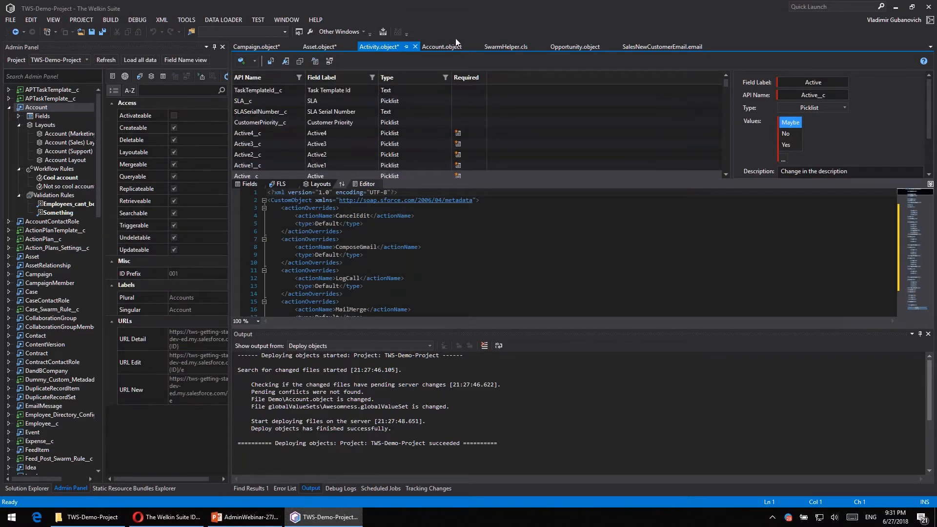
- Open the field-level security matrix of the Account object and hide the Admin Panel and Output windows to enlarge it
{"action": "left_click", "coordinate": [435, 44]}
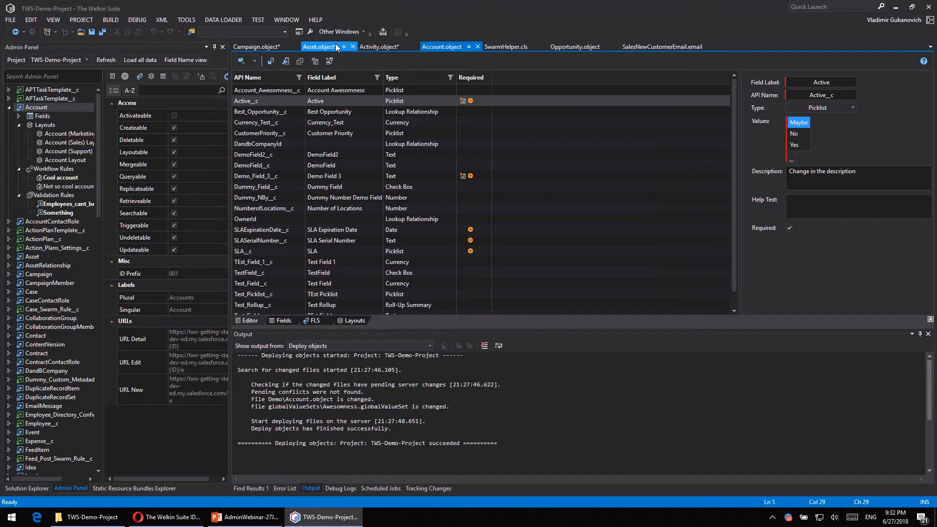
{"action": "left_click", "coordinate": [316, 320]}
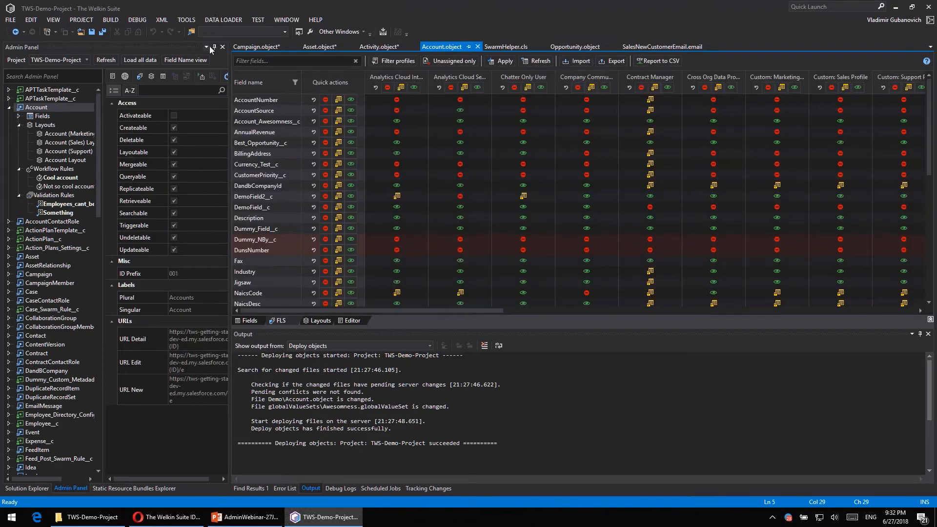
{"action": "left_click", "coordinate": [214, 47]}
{"action": "left_click", "coordinate": [921, 335]}
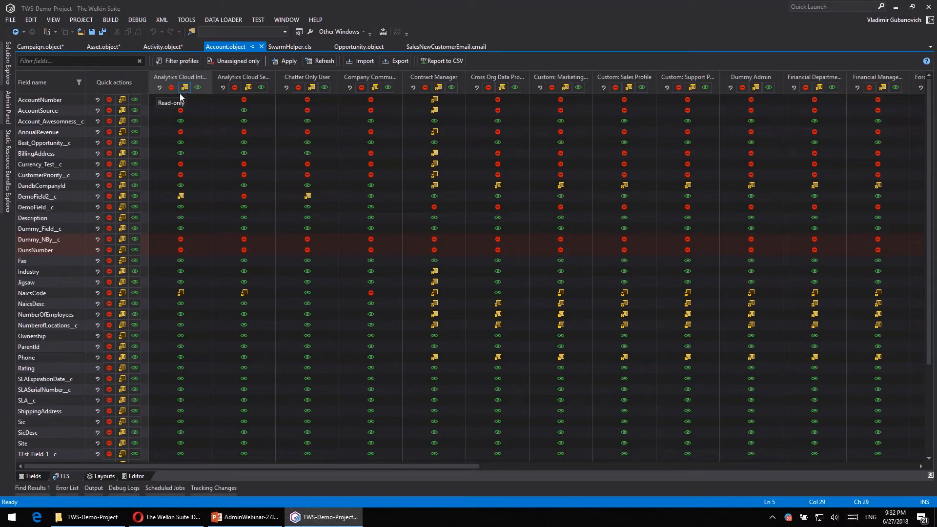
{"action": "left_click_drag", "start_coordinate": [414, 461], "coordinate": [52, 474]}
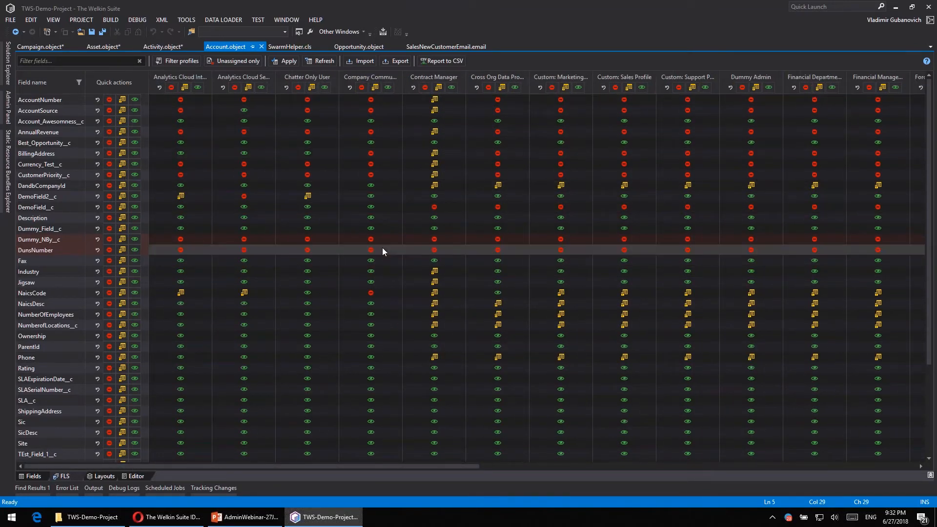
- Try out individual access levels, such as forbidding the Industry field for the Company Communities User profile
{"action": "left_click", "coordinate": [307, 176]}
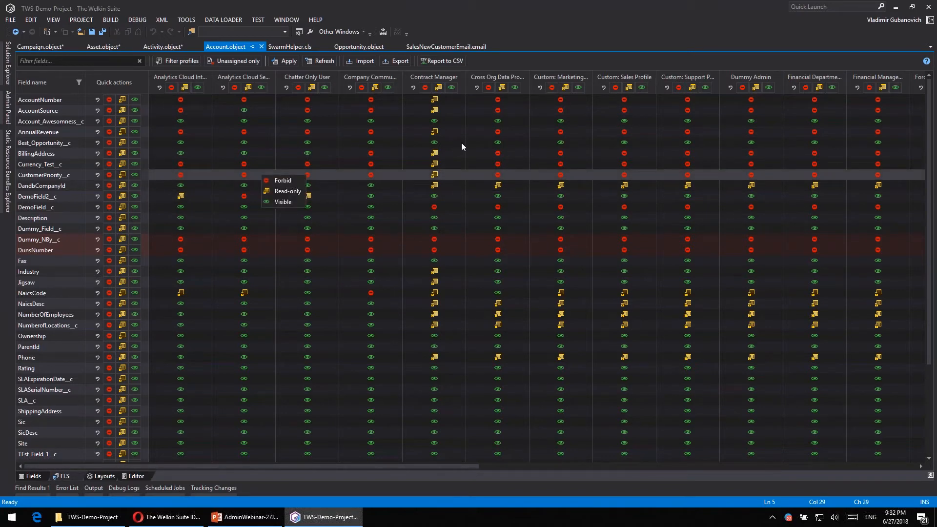
{"action": "left_click", "coordinate": [369, 269]}
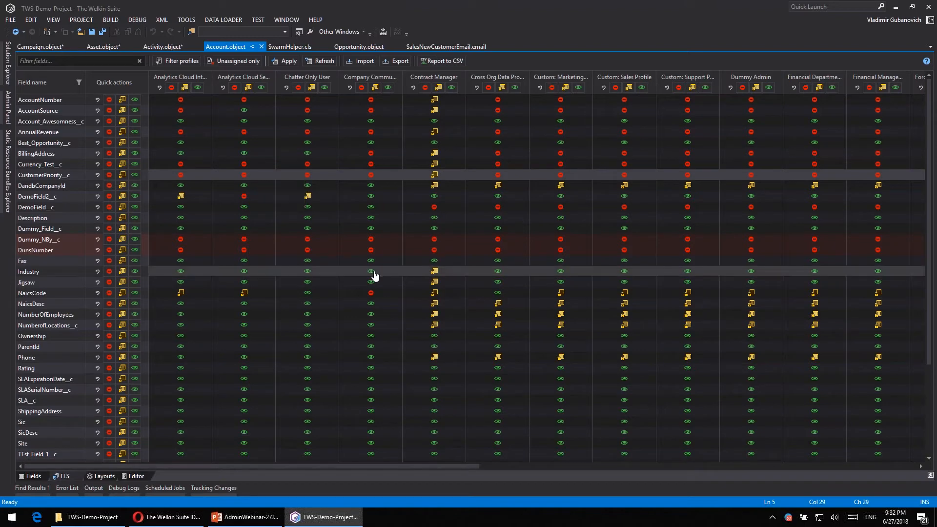
{"action": "left_click", "coordinate": [373, 273]}
{"action": "left_click", "coordinate": [374, 275]}
{"action": "left_click", "coordinate": [373, 276]}
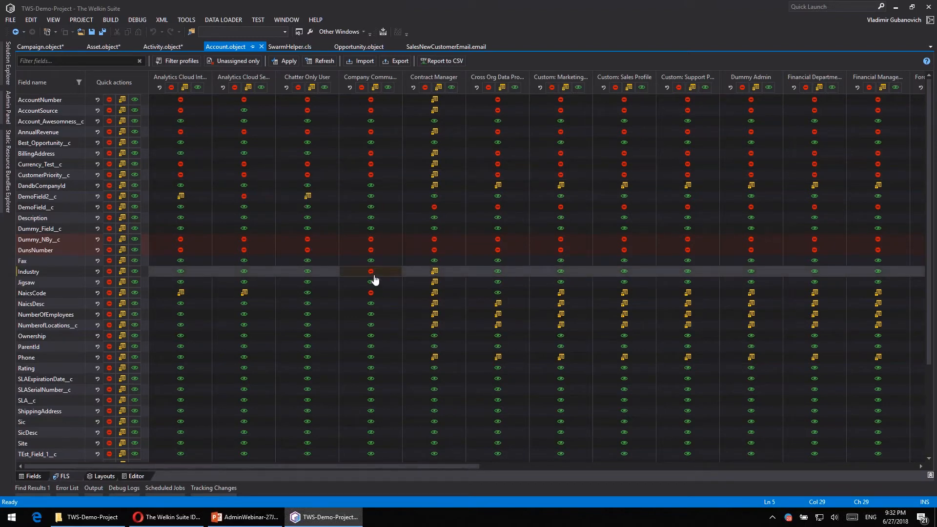
{"action": "left_click", "coordinate": [310, 326]}
{"action": "left_click", "coordinate": [311, 326]}
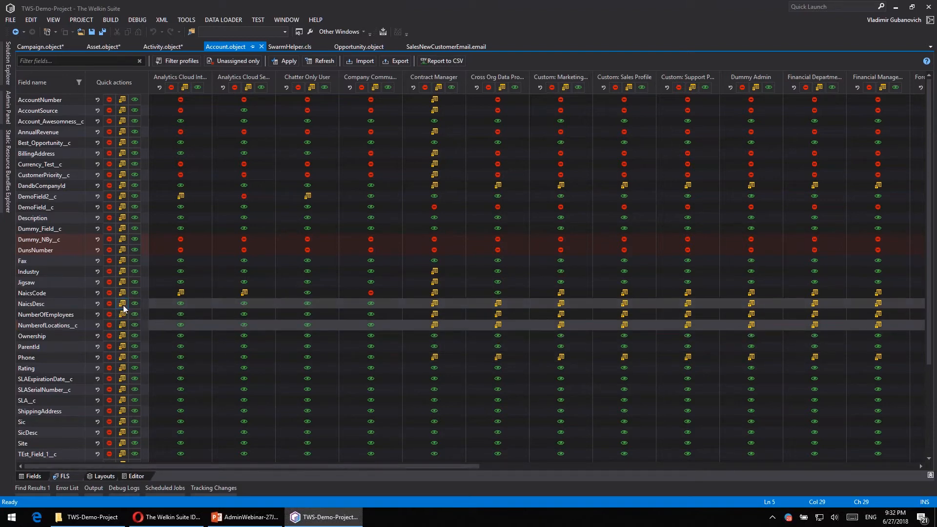
- Make NumberofLocations__c and NumberOfEmployees read-only and AccountNumber and AccountSource visible for all profiles, and forbid all fields for both Analytics Cloud profiles
{"action": "left_click", "coordinate": [122, 325]}
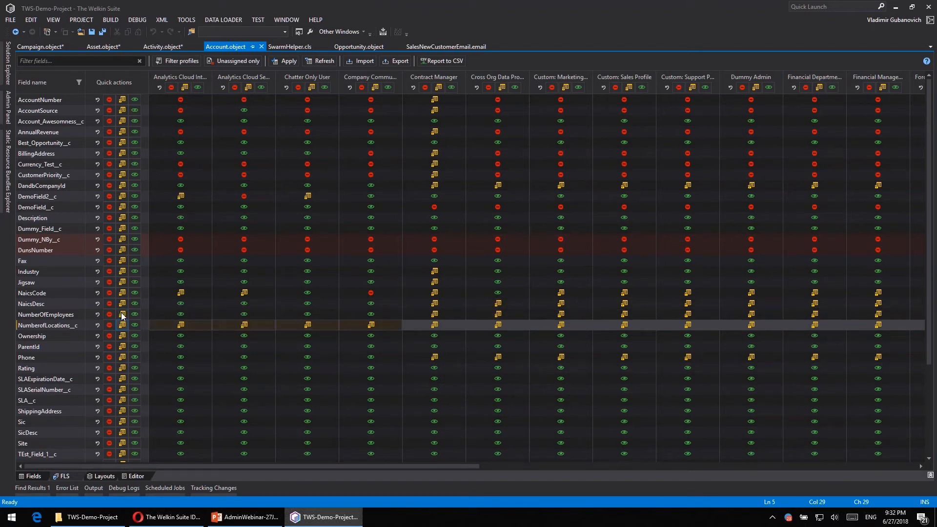
{"action": "left_click", "coordinate": [122, 314]}
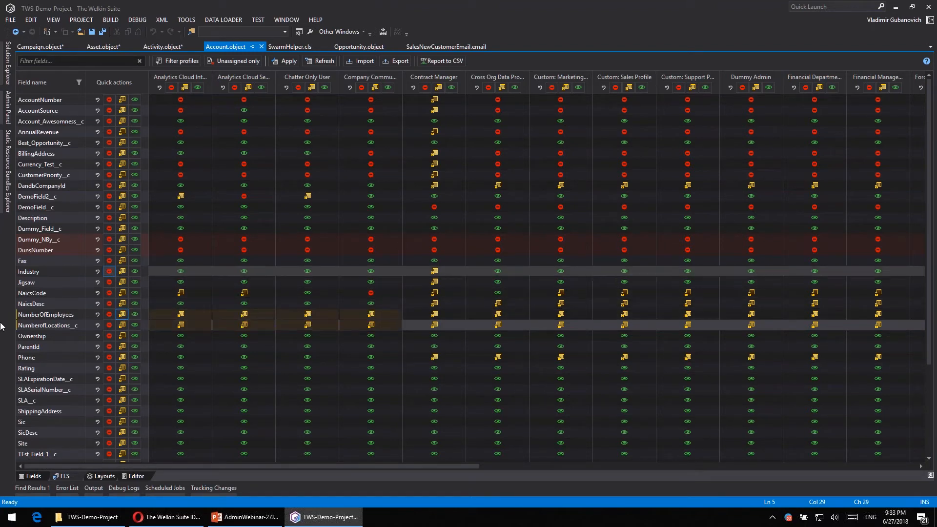
{"action": "left_click", "coordinate": [135, 100]}
{"action": "left_click", "coordinate": [138, 110]}
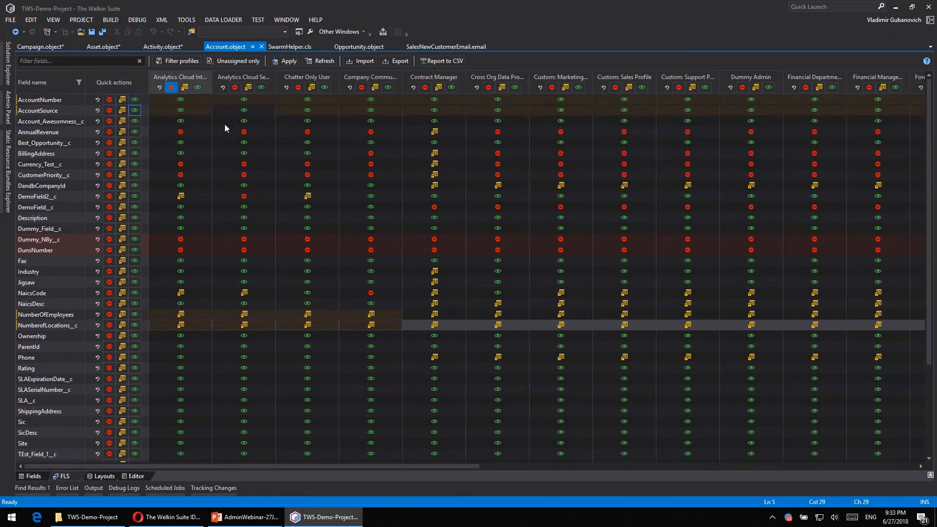
{"action": "left_click", "coordinate": [235, 87]}
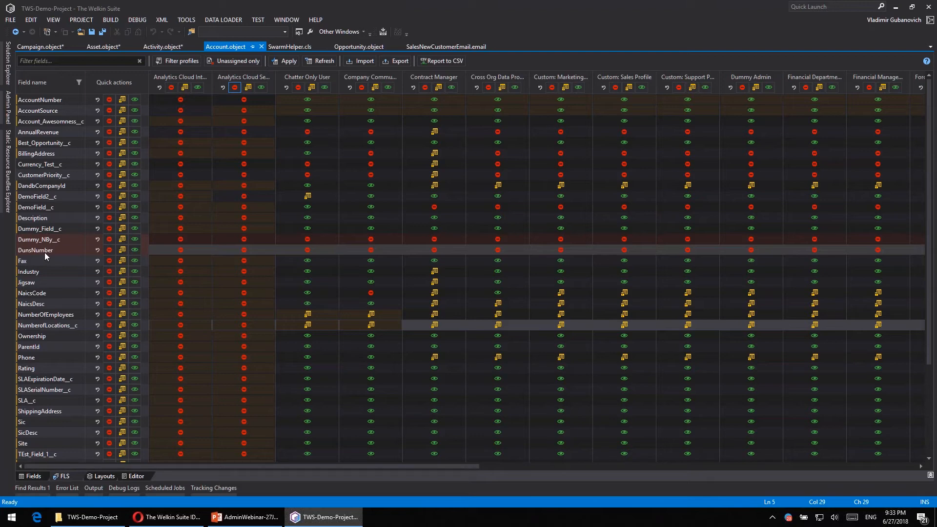
- View only the Account fields that are unassigned in every profile, and restore the full field list
{"action": "left_click", "coordinate": [239, 61]}
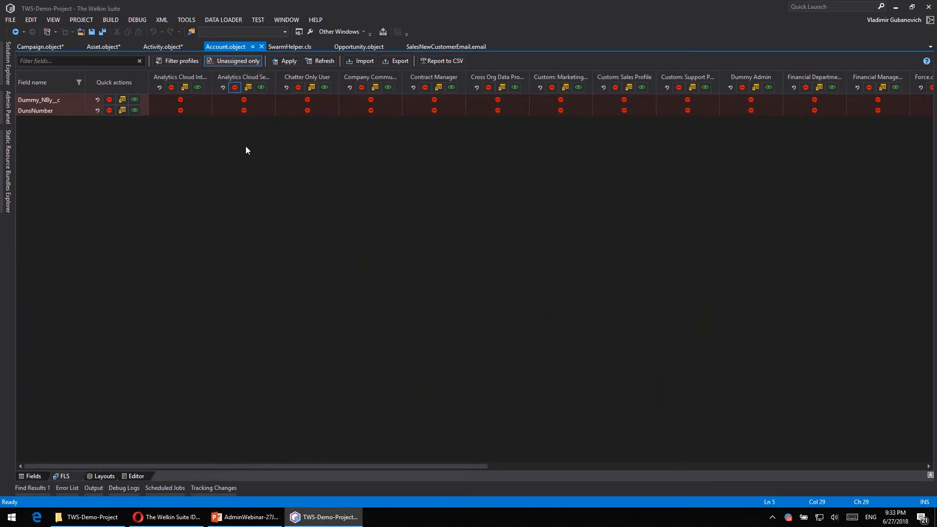
{"action": "left_click_drag", "start_coordinate": [250, 467], "coordinate": [171, 252]}
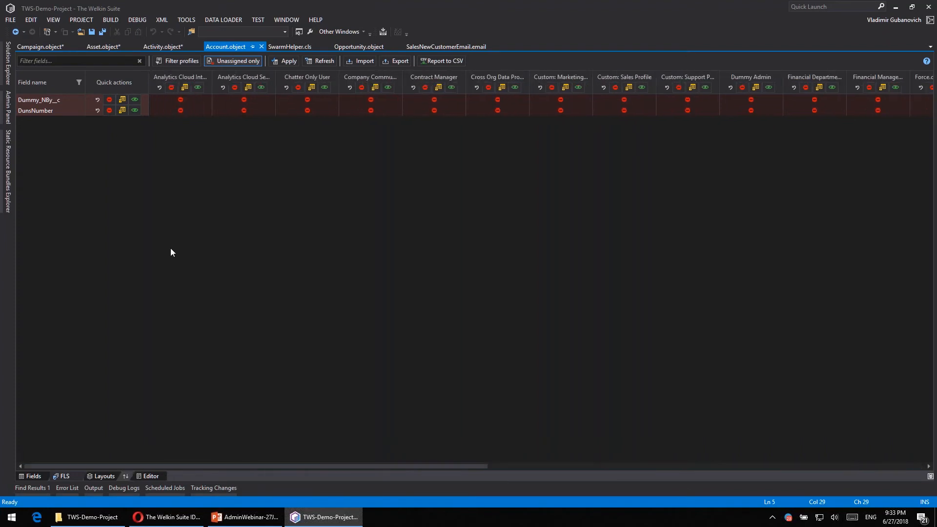
{"action": "left_click", "coordinate": [233, 65]}
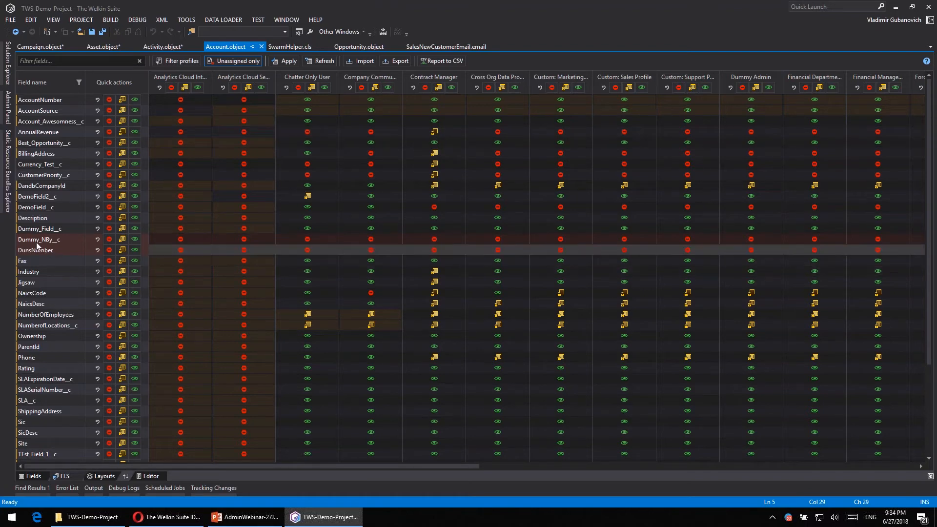
- Make Dummy_NBy__c visible for both Analytics Cloud profiles and Chatter Only User, and read-only for Company Communities User
{"action": "left_click", "coordinate": [244, 239]}
{"action": "left_click", "coordinate": [307, 240]}
{"action": "left_click", "coordinate": [371, 239]}
{"action": "left_click", "coordinate": [376, 240]}
{"action": "left_click", "coordinate": [180, 240]}
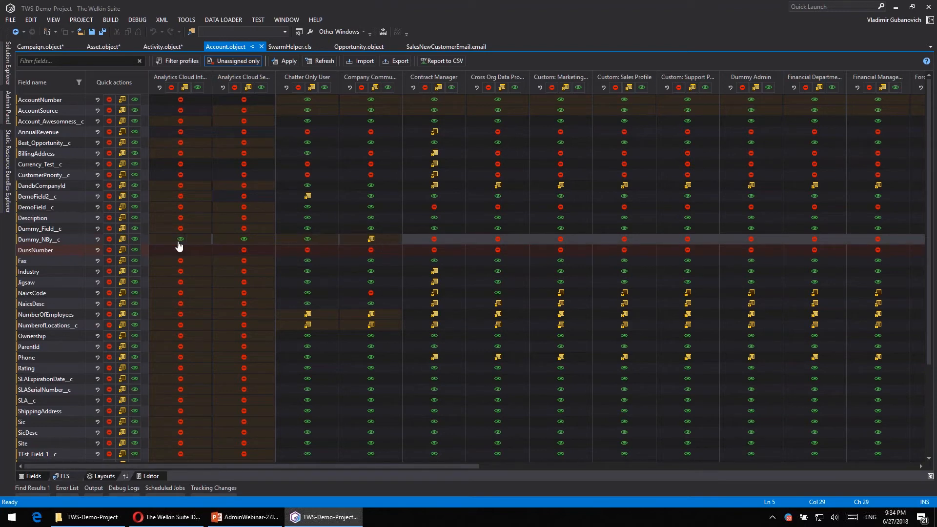
- Bulk apply the Dummy_NBy__c access settings to AccountNumber, Account_Awesomness__c, AnnualRevenue, Best_Opportunity__c and BillingAddress
{"action": "right_click", "coordinate": [57, 244]}
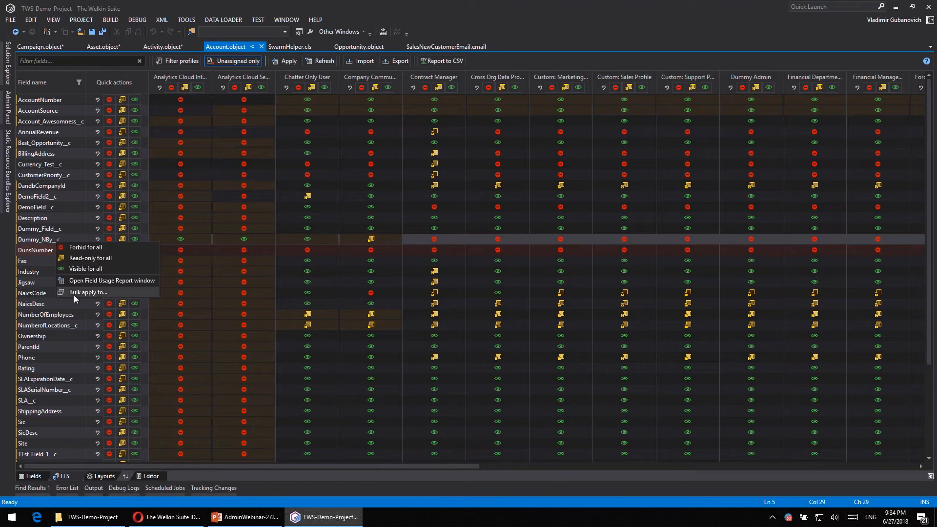
{"action": "left_click", "coordinate": [128, 290]}
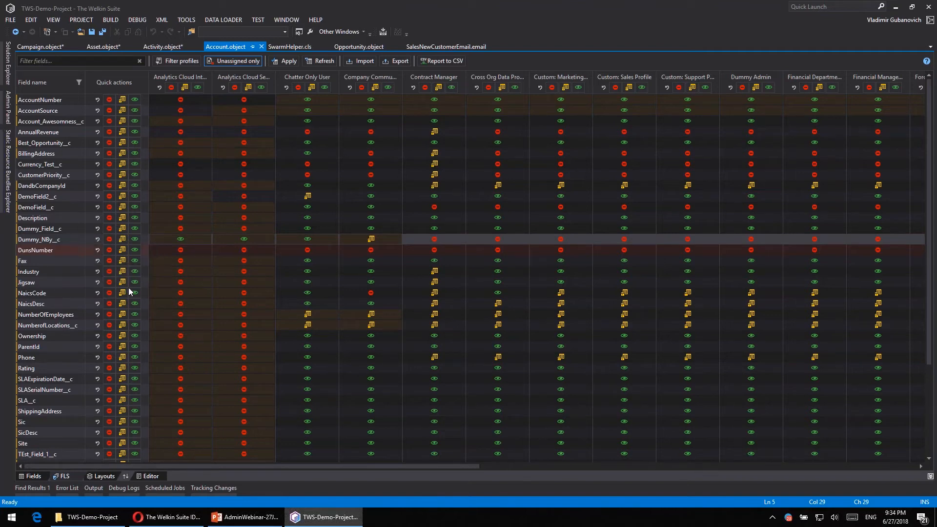
{"action": "left_click", "coordinate": [385, 221]}
{"action": "left_click", "coordinate": [384, 208]}
{"action": "left_click", "coordinate": [385, 195]}
{"action": "left_click", "coordinate": [385, 158]}
{"action": "left_click", "coordinate": [384, 183]}
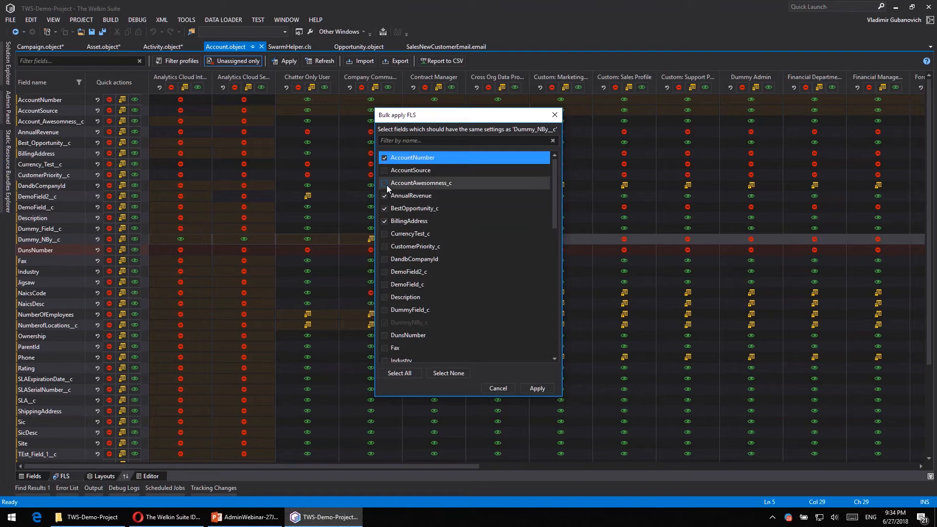
{"action": "left_click", "coordinate": [536, 389]}
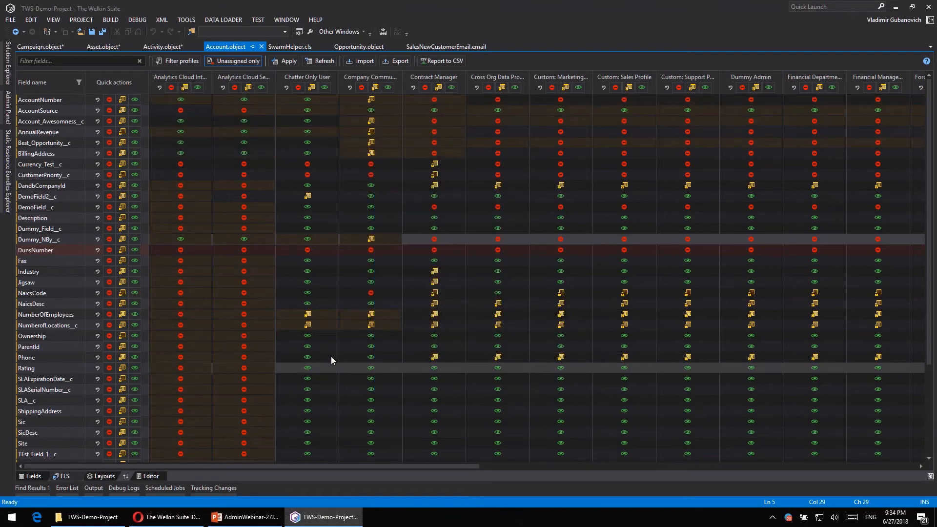
- Bulk apply the Company Communities User access settings to the Analytics Cloud Integration User and Analytics Cloud Security User profiles
{"action": "left_click", "coordinate": [376, 75]}
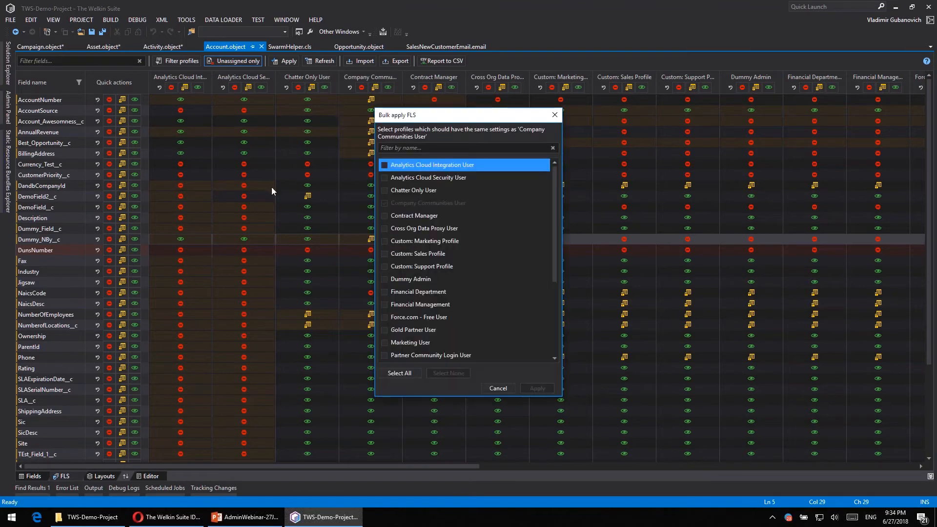
{"action": "left_click", "coordinate": [384, 166]}
{"action": "left_click", "coordinate": [384, 178]}
{"action": "left_click", "coordinate": [545, 389]}
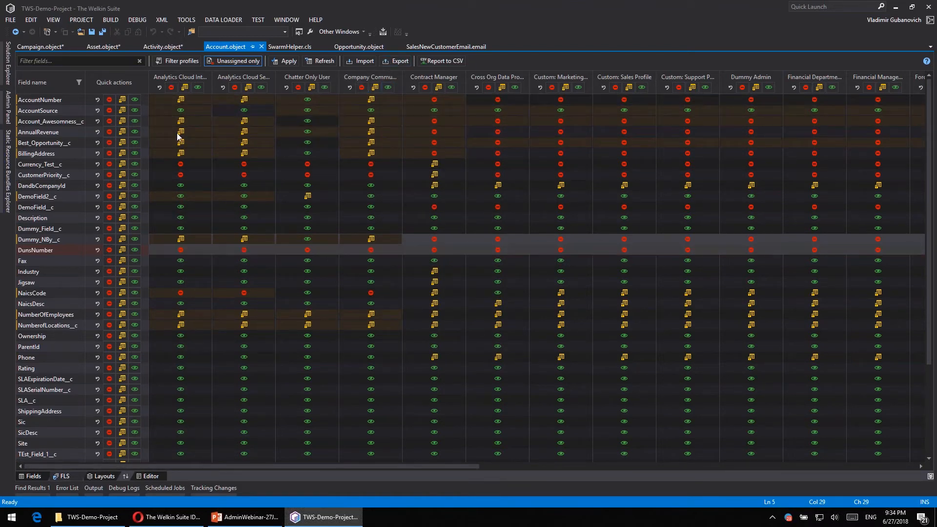
- Forbid access to the six fields from AccountNumber through BillingAddress for all profiles
{"action": "left_click", "coordinate": [110, 112]}
{"action": "left_click", "coordinate": [112, 120]}
{"action": "left_click", "coordinate": [109, 132]}
{"action": "left_click", "coordinate": [109, 143]}
{"action": "left_click", "coordinate": [109, 153]}
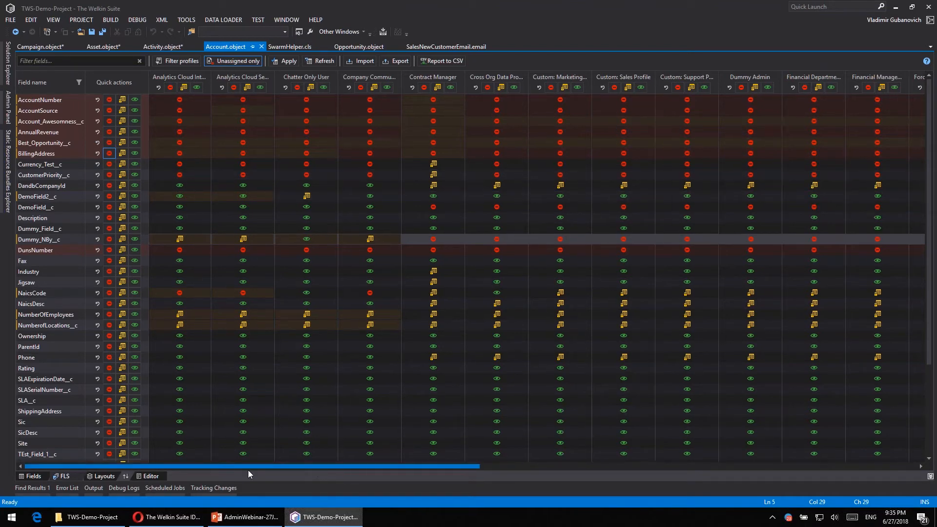
- Filter the displayed profiles to only those whose names contain "Partner"
{"action": "left_click", "coordinate": [173, 63]}
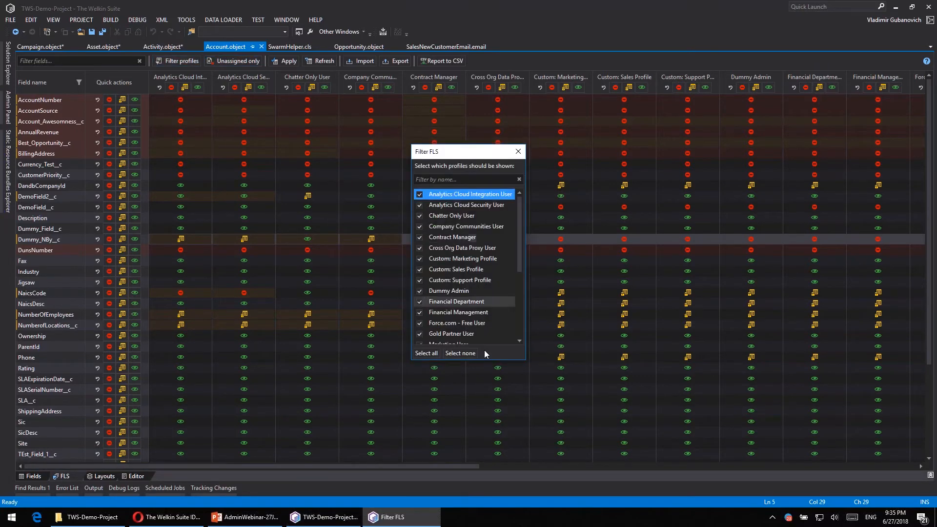
{"action": "left_click", "coordinate": [459, 353]}
{"action": "left_click", "coordinate": [464, 179]}
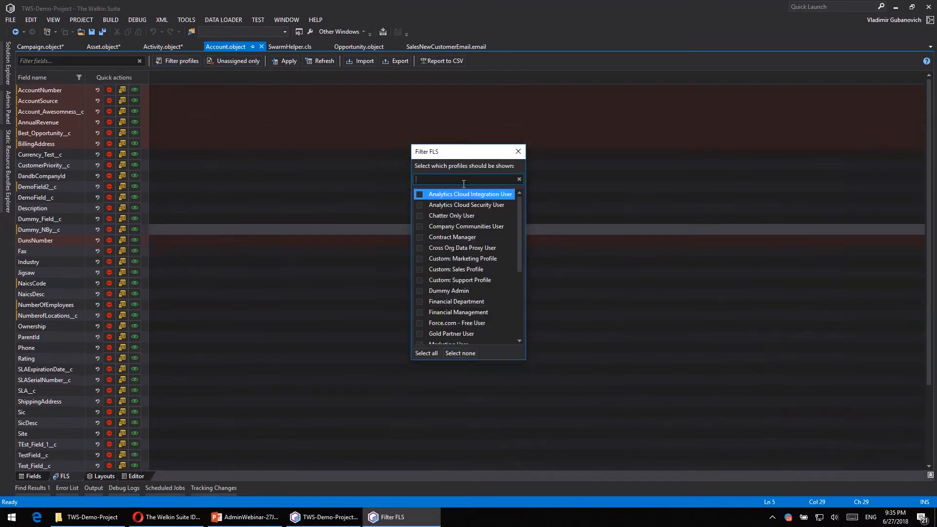
{"action": "type", "text": "Partner"}
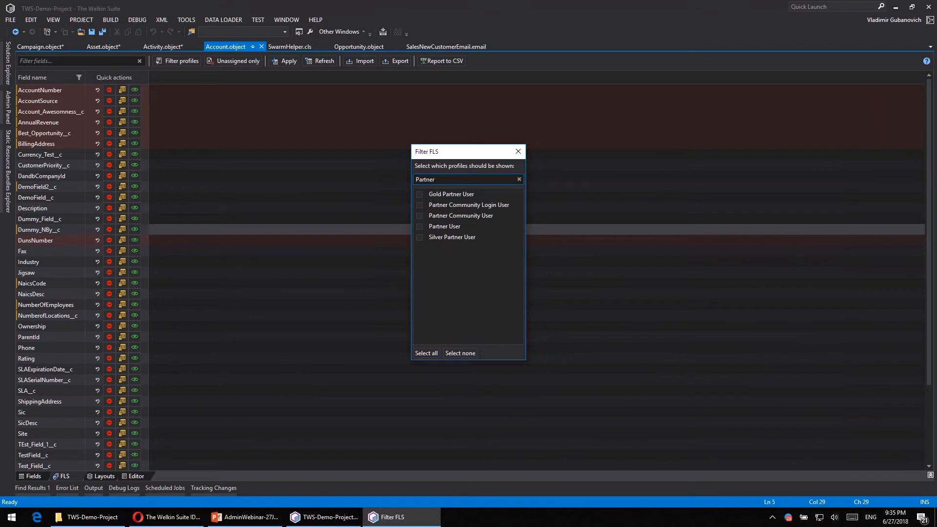
{"action": "left_click", "coordinate": [425, 353]}
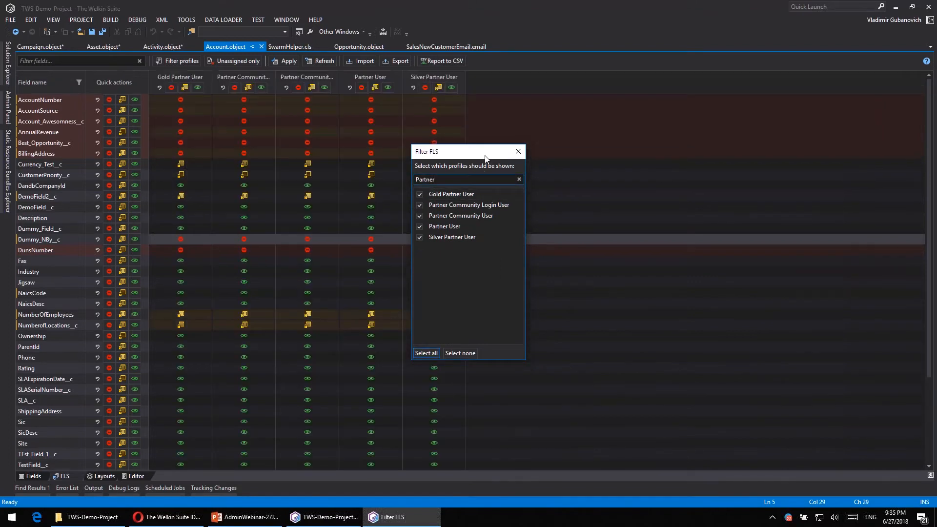
{"action": "left_click", "coordinate": [519, 152]}
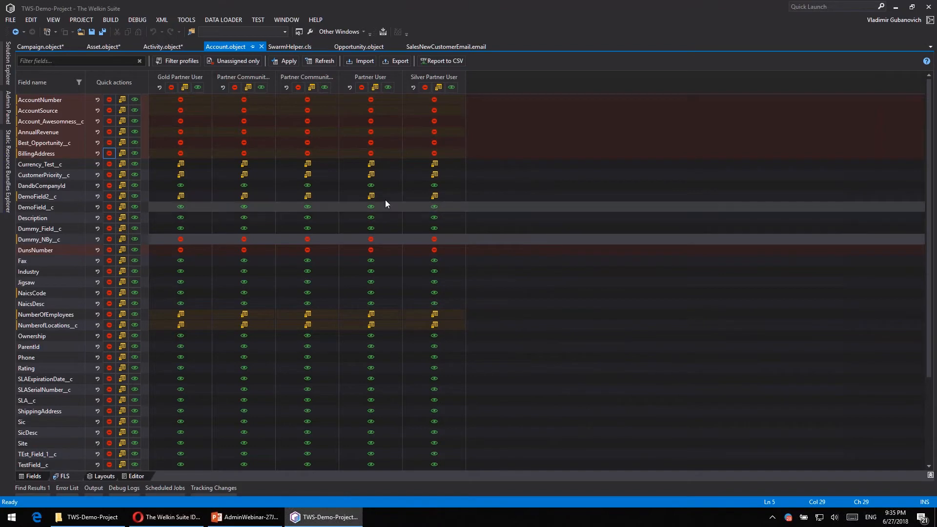
- Make the six fields from AccountNumber through BillingAddress read-only for all displayed Partner profiles
{"action": "left_click", "coordinate": [123, 100]}
{"action": "left_click", "coordinate": [122, 111]}
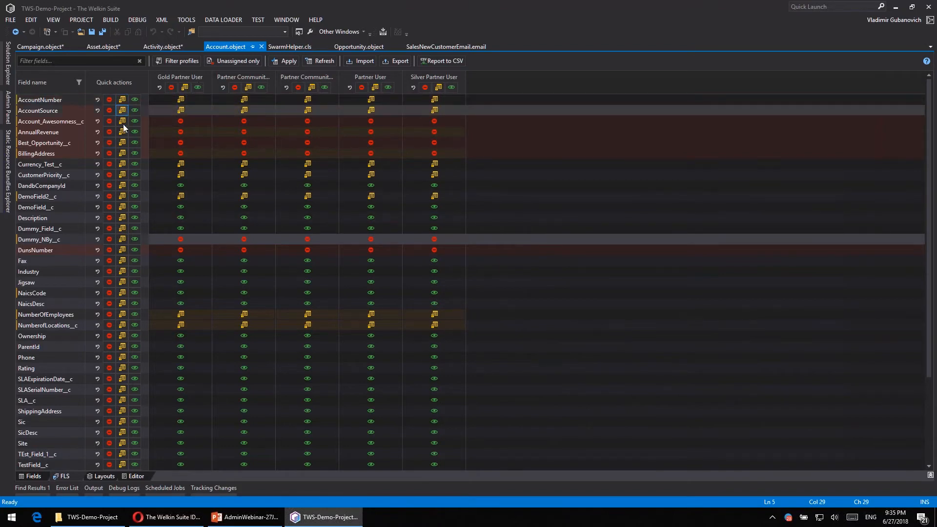
{"action": "left_click", "coordinate": [123, 122]}
{"action": "left_click", "coordinate": [124, 131]}
{"action": "left_click", "coordinate": [124, 143]}
{"action": "left_click", "coordinate": [126, 152]}
- Clear the Partner name filter and show all profiles in the field-level security grid again
{"action": "left_click", "coordinate": [186, 60]}
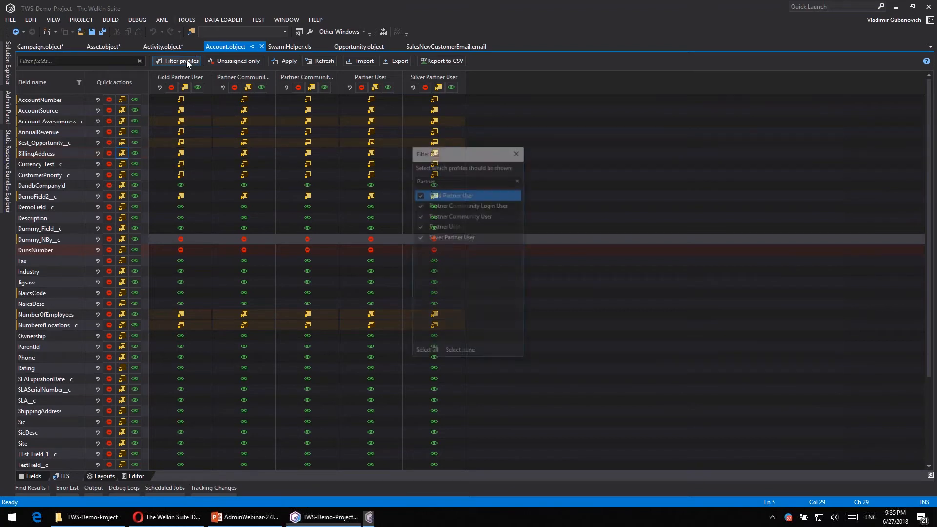
{"action": "left_click", "coordinate": [519, 180]}
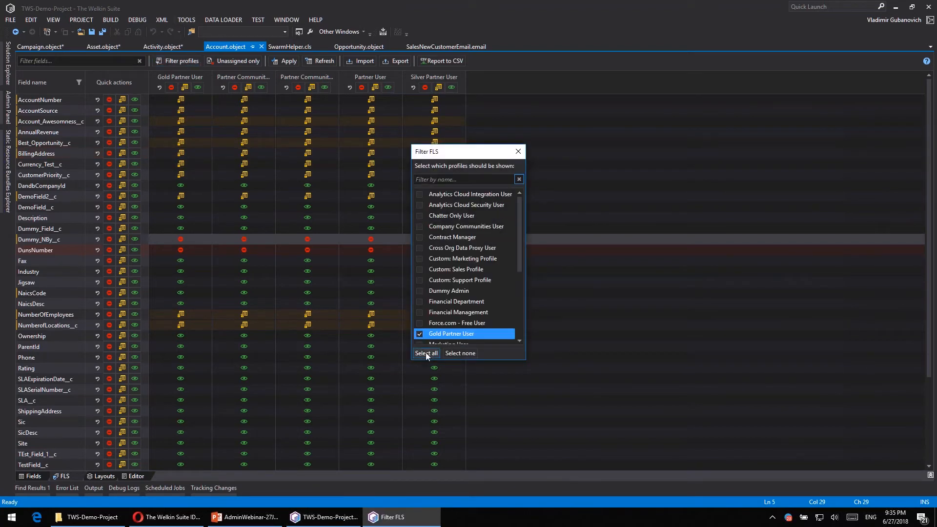
{"action": "left_click", "coordinate": [518, 152]}
{"action": "left_click_drag", "start_coordinate": [248, 468], "coordinate": [644, 486]}
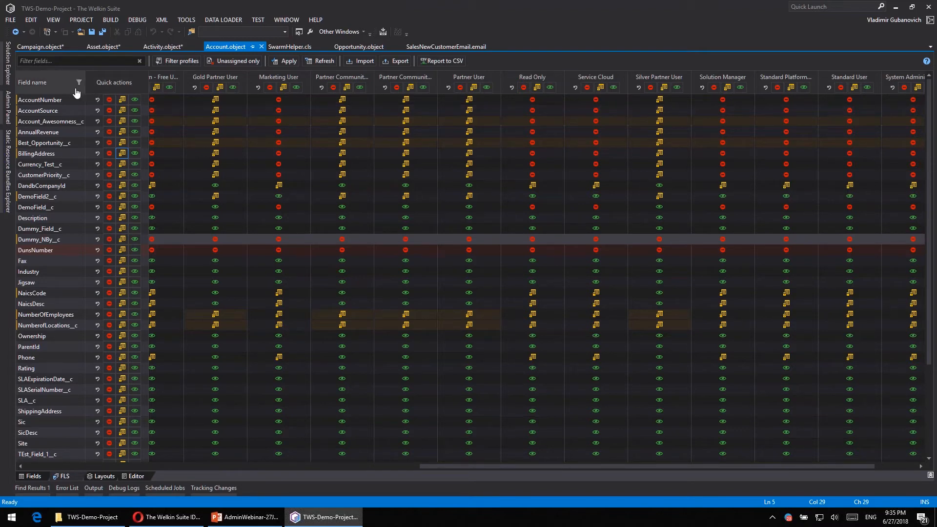
- Filter the field list by "Account" and check the filter options of the Field name column
{"action": "left_click", "coordinate": [75, 63]}
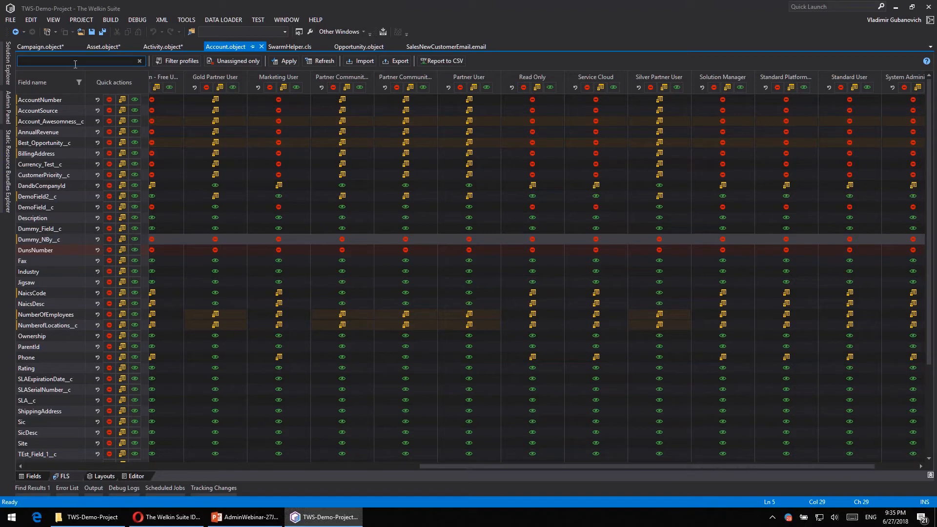
{"action": "type", "text": "Account"}
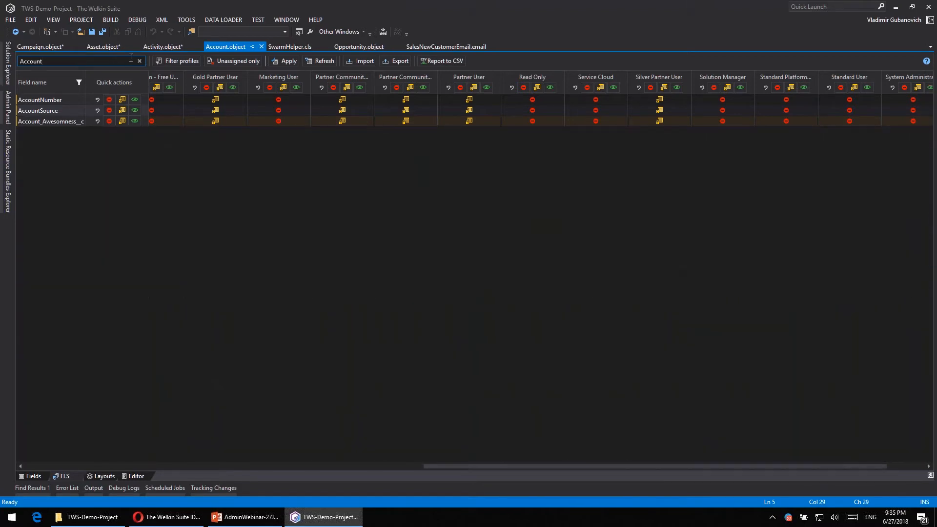
{"action": "left_click", "coordinate": [78, 82]}
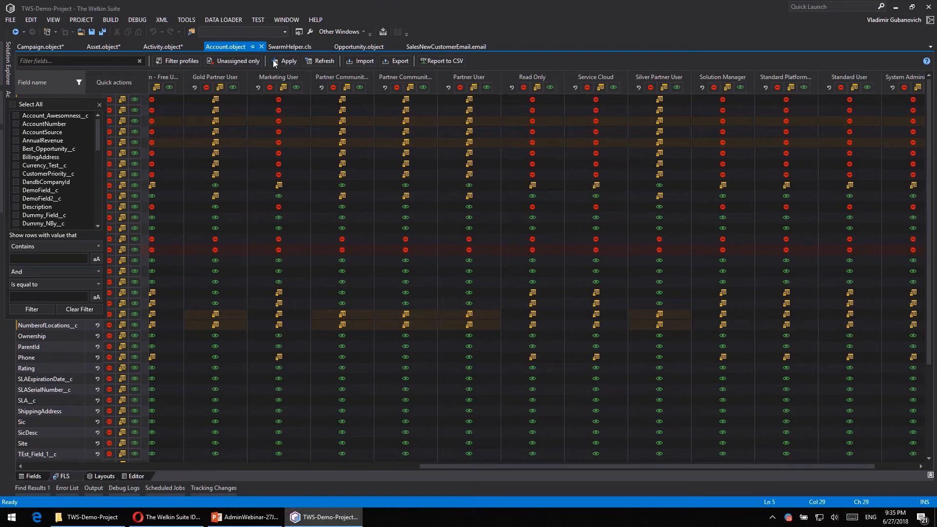
{"action": "left_click", "coordinate": [521, 62]}
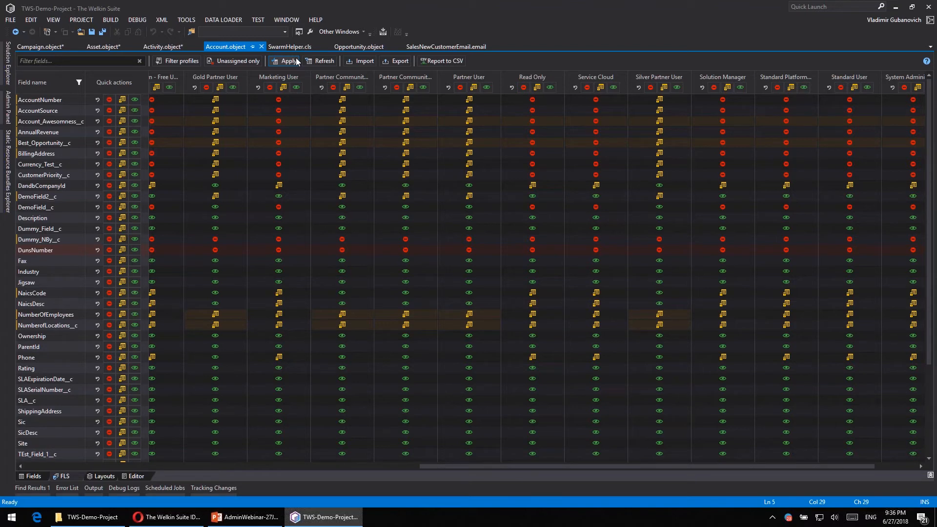
- Export the Account field-level security settings to TWS-Demo-Project_Account_FLS.json in the inner TWS-Demo-Project folder
{"action": "left_click", "coordinate": [396, 61]}
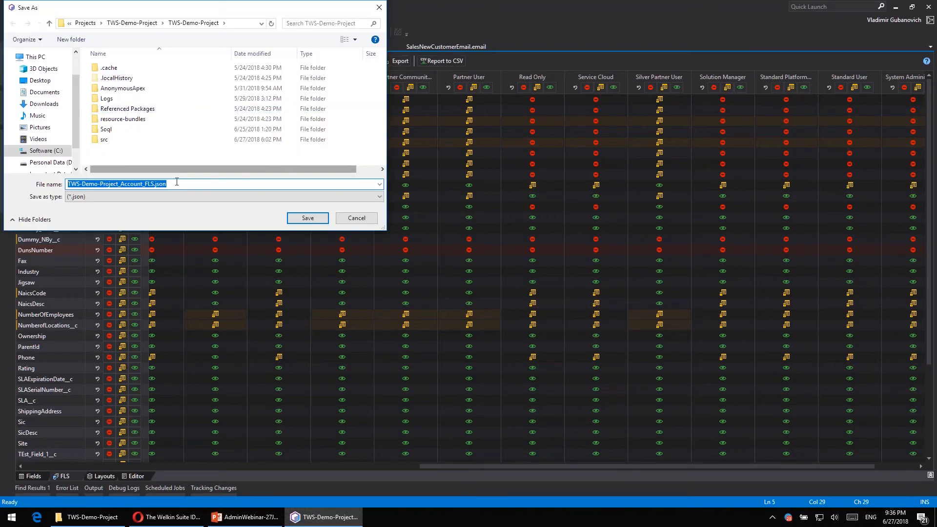
{"action": "left_click", "coordinate": [308, 219]}
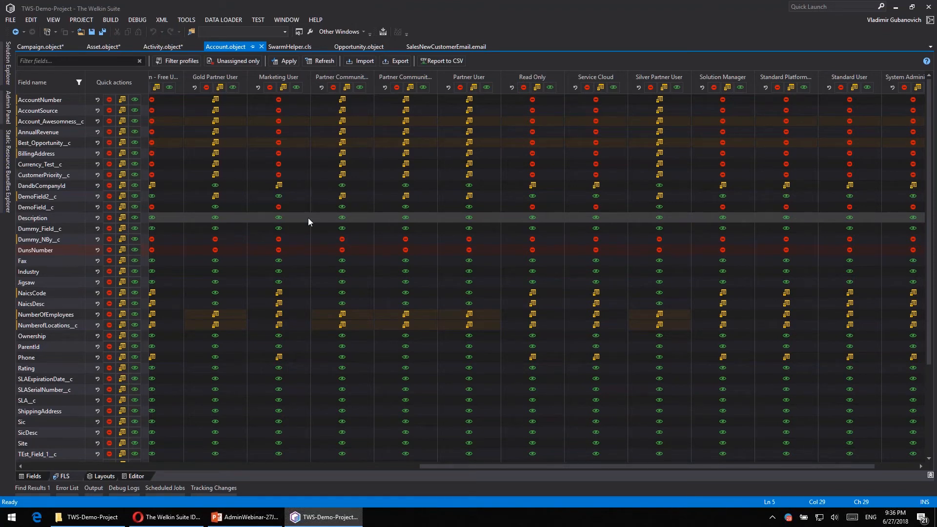
- Open Account.object from the objects folder of the MyProductionOrg project
{"action": "left_click", "coordinate": [8, 64]}
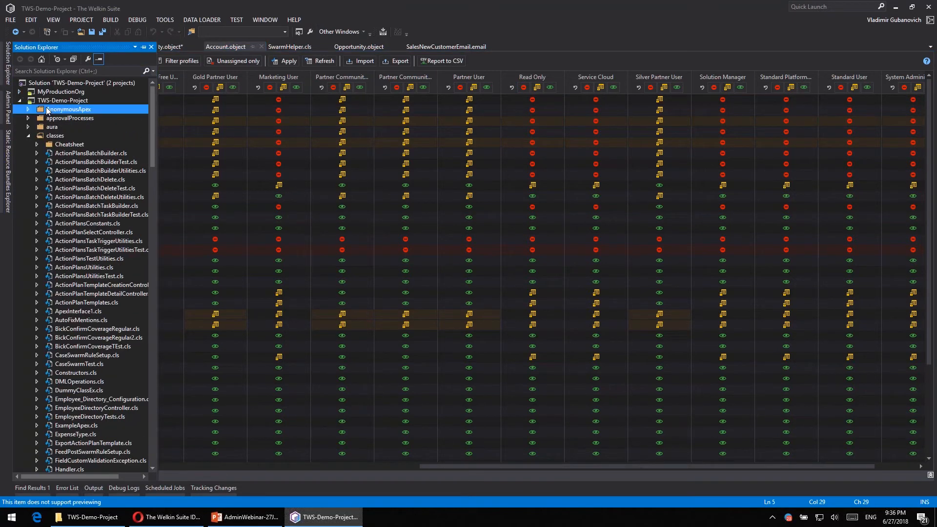
{"action": "left_click", "coordinate": [20, 100]}
{"action": "left_click", "coordinate": [19, 92]}
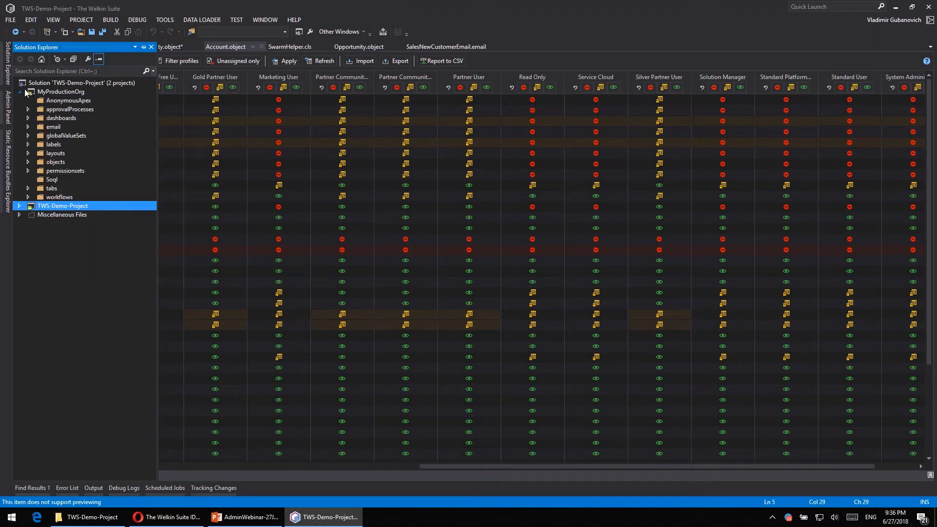
{"action": "left_click", "coordinate": [26, 92]}
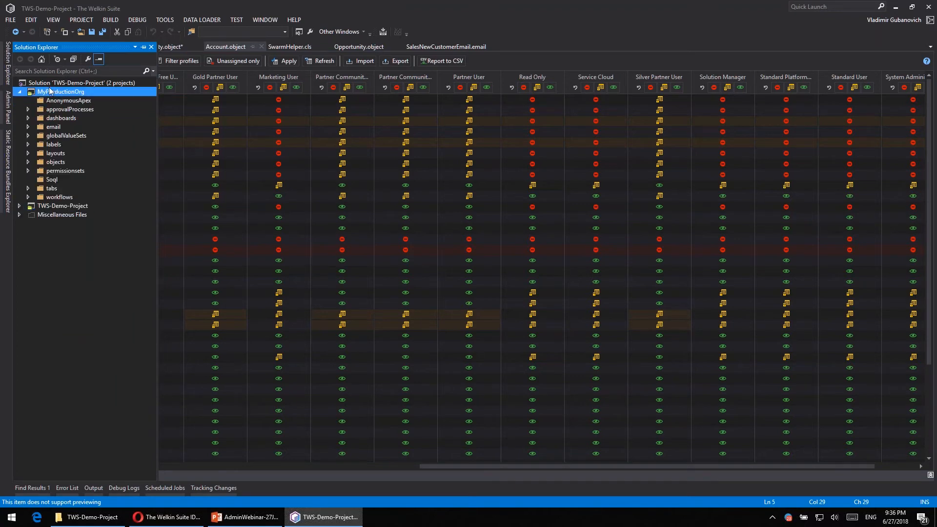
{"action": "left_click", "coordinate": [56, 162]}
{"action": "left_click", "coordinate": [30, 162]}
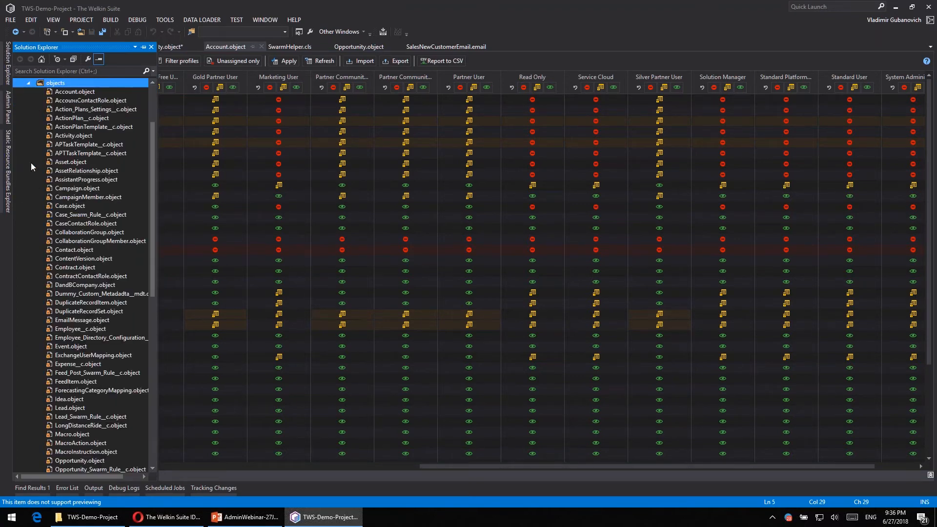
{"action": "scroll", "coordinate": [83, 108], "scroll_direction": "up", "scroll_amount": 3}
{"action": "left_click", "coordinate": [76, 172]}
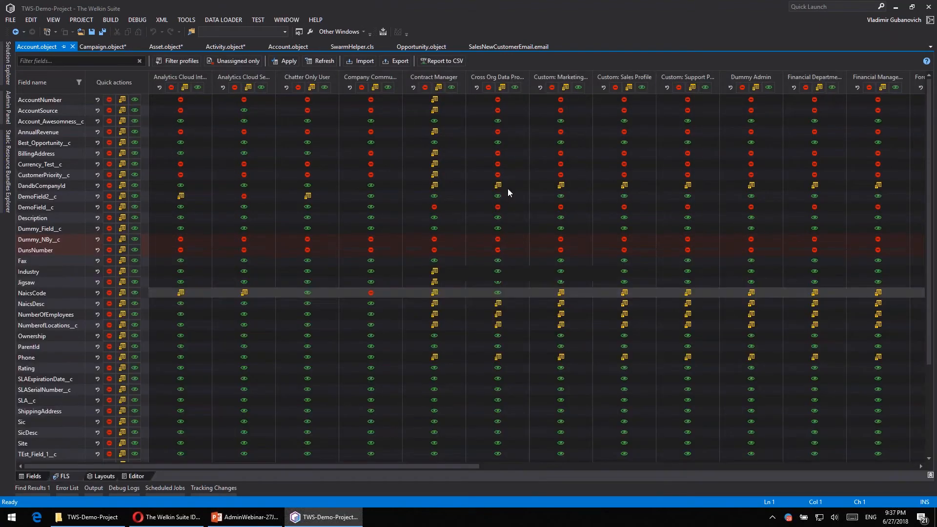
- Import the field-level security settings from TWS-Demo-Project_Account_FLS.json into the MyProductionOrg Account object
{"action": "left_click", "coordinate": [364, 65]}
{"action": "left_click", "coordinate": [130, 25]}
{"action": "double_click", "coordinate": [120, 99]}
{"action": "left_click", "coordinate": [146, 149]}
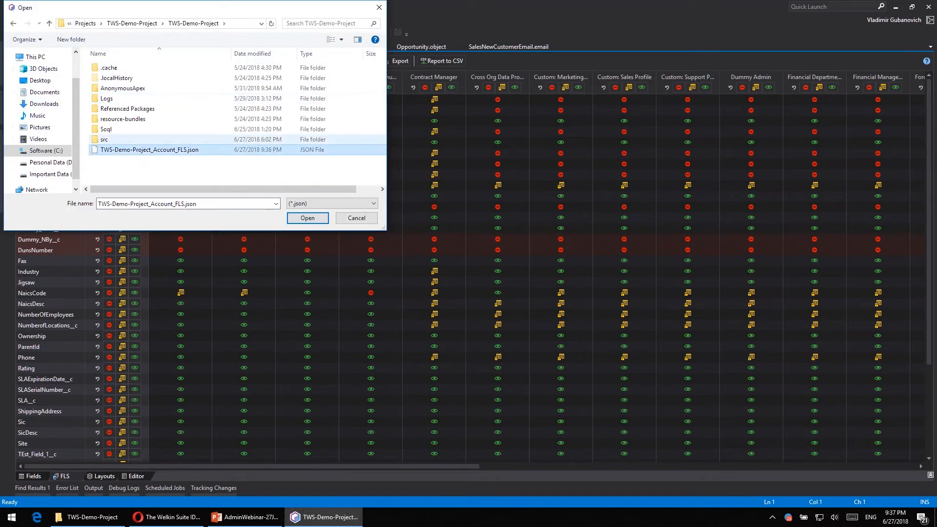
{"action": "left_click", "coordinate": [305, 219]}
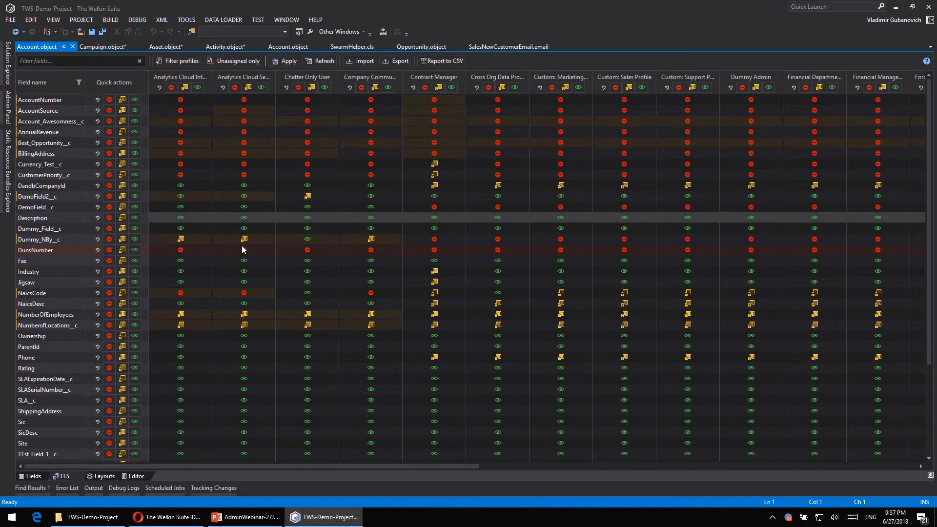
- Revert the imported changes for the Analytics Cloud Integration User and Analytics Cloud Security User profiles and for the AccountNumber field
{"action": "left_click", "coordinate": [160, 88]}
{"action": "left_click", "coordinate": [223, 87]}
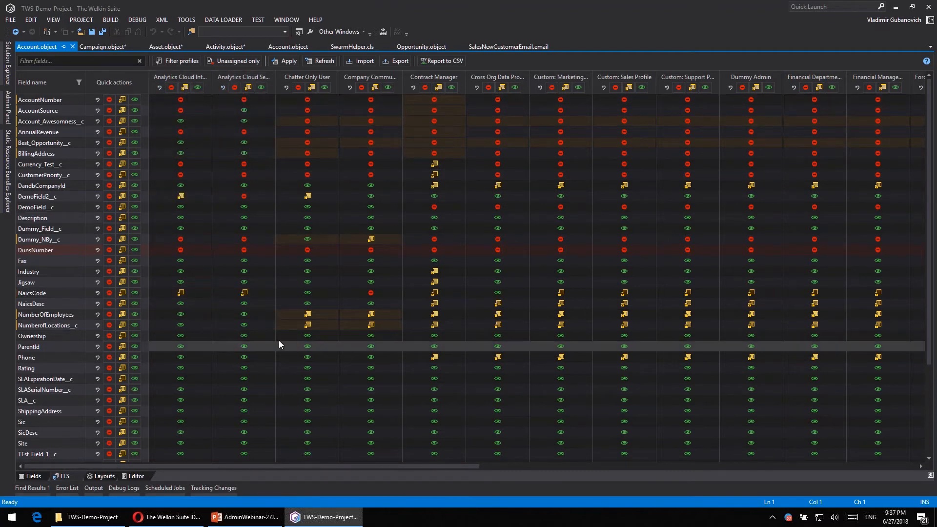
{"action": "left_click", "coordinate": [97, 100]}
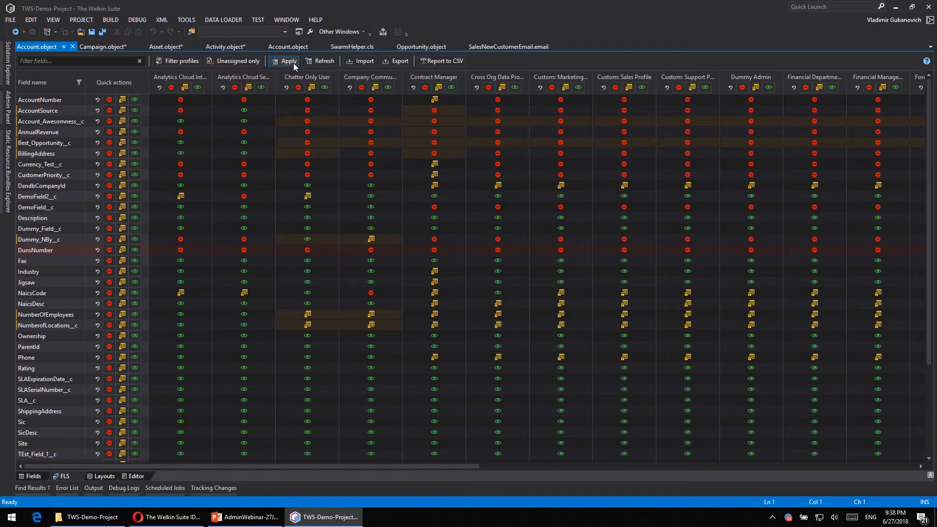
- Save a CSV report of the demo project's Account field-level security as TWS-Demo-Project_Account_FLS.csv in the outer TWS-Demo-Project folder
{"action": "left_click", "coordinate": [286, 49]}
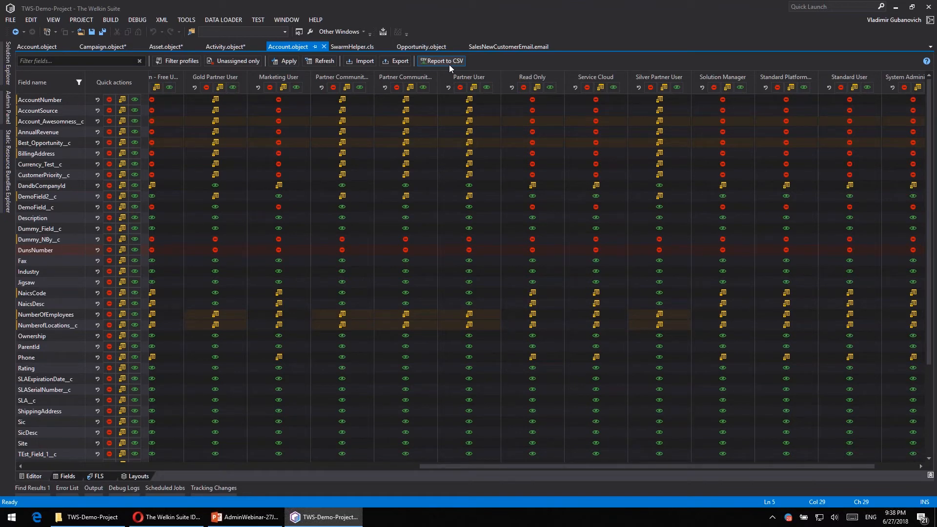
{"action": "left_click", "coordinate": [449, 65]}
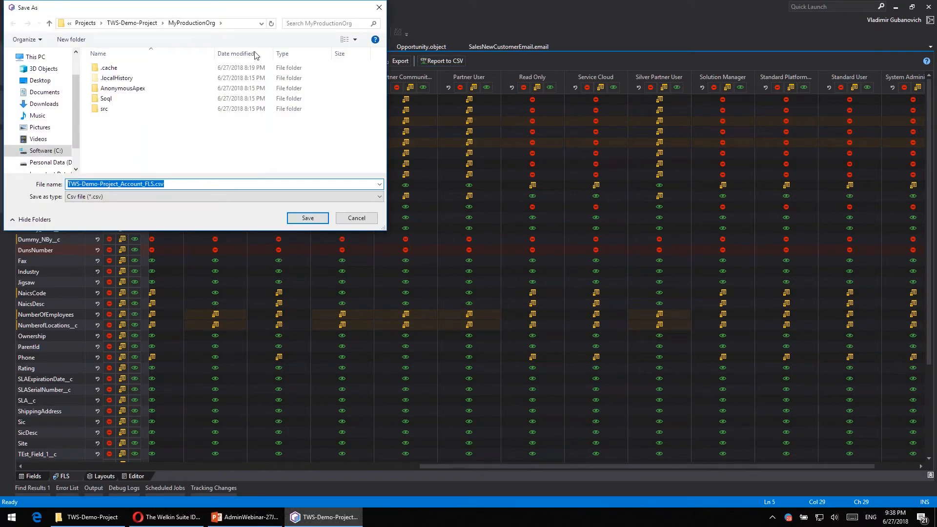
{"action": "left_click", "coordinate": [120, 25]}
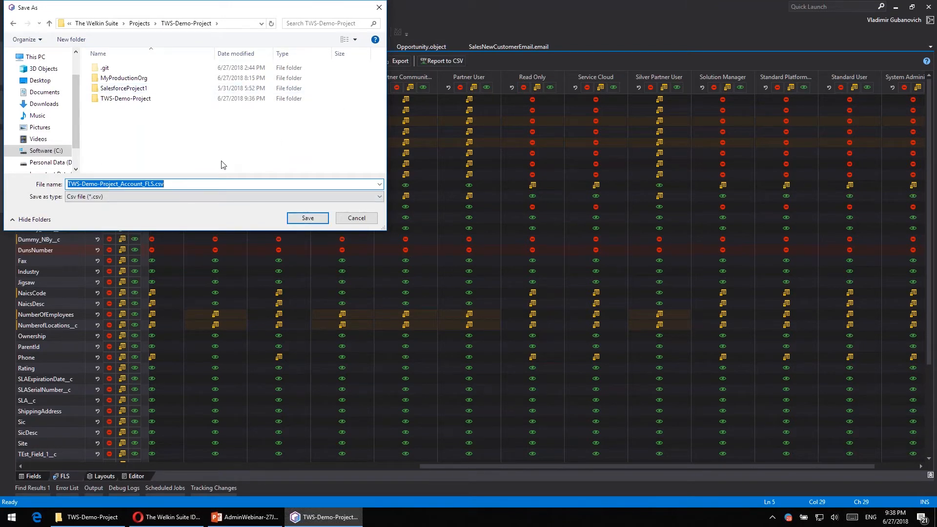
{"action": "left_click", "coordinate": [308, 219]}
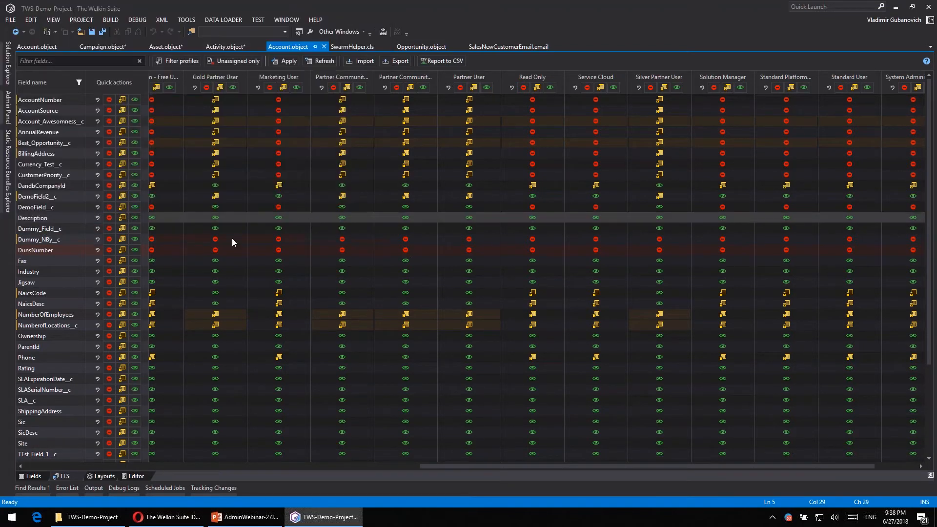
- Switch to File Explorer, open TWS-Demo-Project_Account_FLS.csv in Excel and dismiss the data loss warning
{"action": "left_click", "coordinate": [105, 520]}
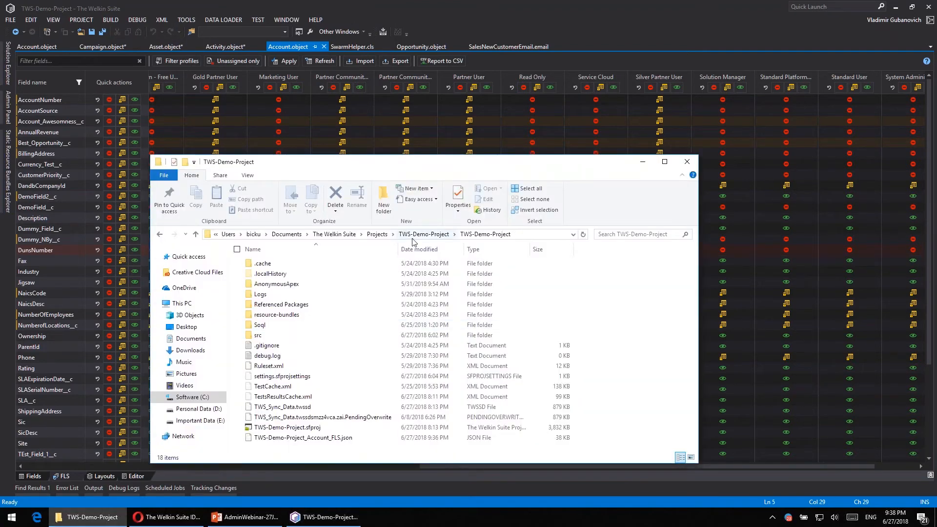
{"action": "left_click", "coordinate": [424, 234]}
{"action": "left_click", "coordinate": [271, 330]}
{"action": "double_click", "coordinate": [272, 331]}
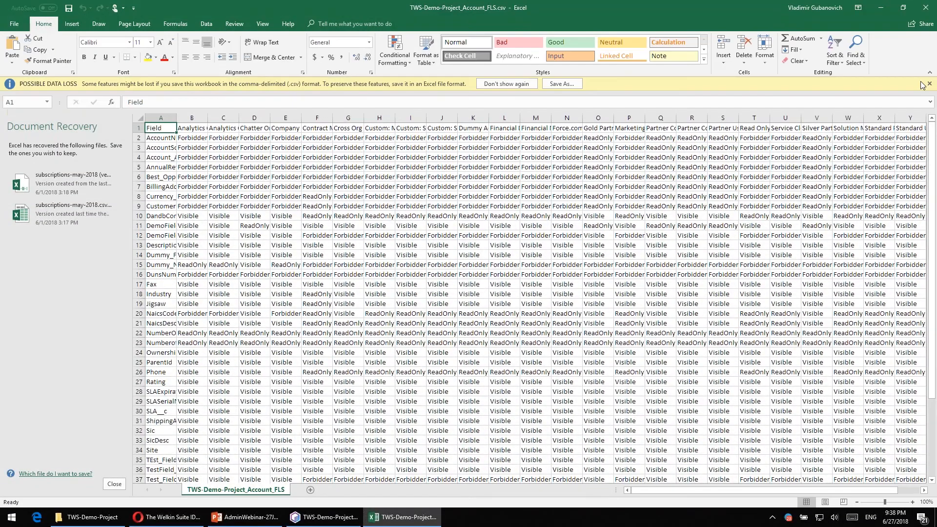
{"action": "left_click", "coordinate": [929, 84]}
- Convert the whole report data range into a table with a header row
{"action": "left_click", "coordinate": [317, 153]}
{"action": "key", "text": "ctrl+a"}
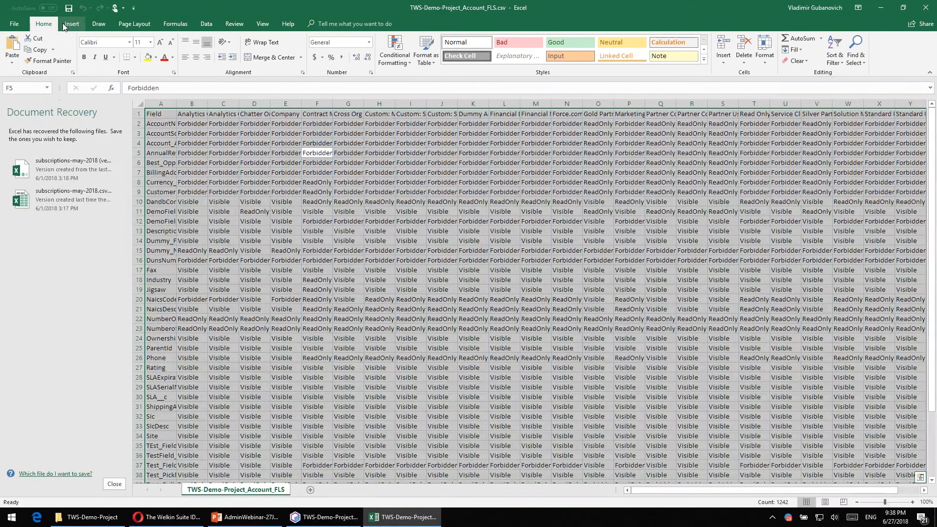
{"action": "left_click", "coordinate": [72, 24]}
{"action": "left_click", "coordinate": [84, 48]}
{"action": "key", "text": "Return"}
- Close the Document Recovery pane, choosing to keep the recovered files for the next Excel start
{"action": "left_click", "coordinate": [115, 482]}
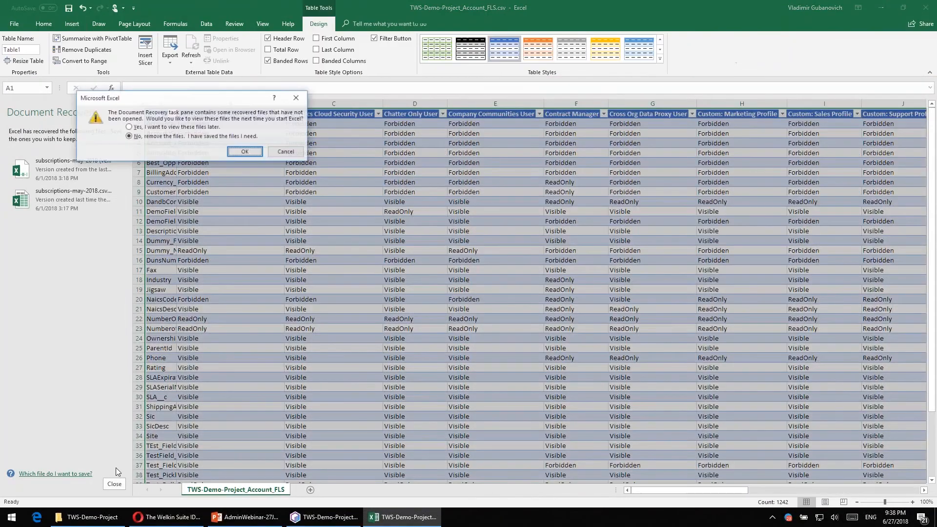
{"action": "left_click", "coordinate": [188, 128]}
{"action": "left_click", "coordinate": [234, 152]}
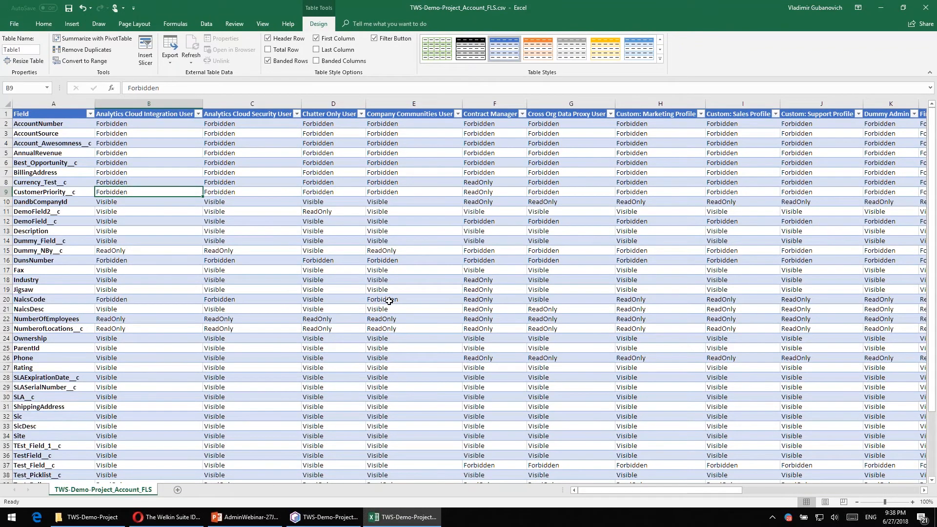
- Examine the profile columns and field access values in the report, and return to The Welkin Suite
{"action": "left_click", "coordinate": [141, 116]}
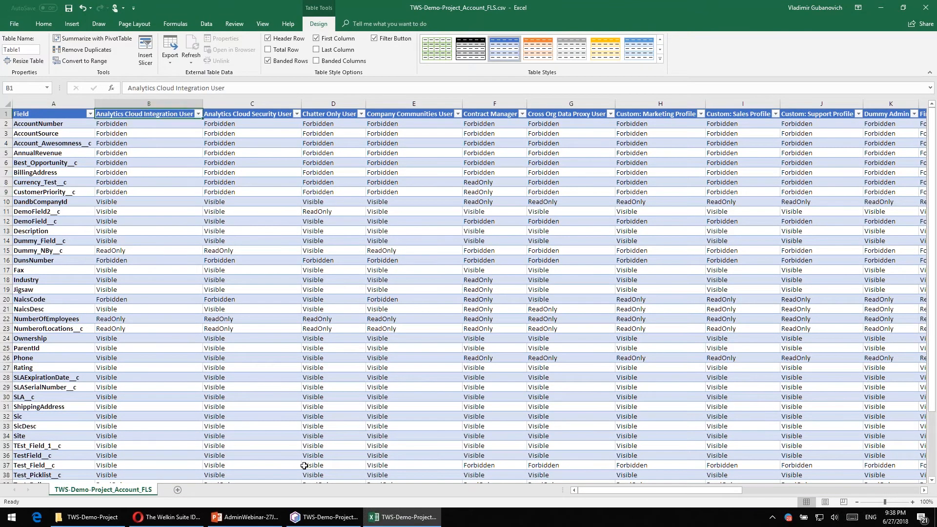
{"action": "left_click_drag", "start_coordinate": [616, 490], "coordinate": [646, 490]}
{"action": "left_click", "coordinate": [867, 15]}
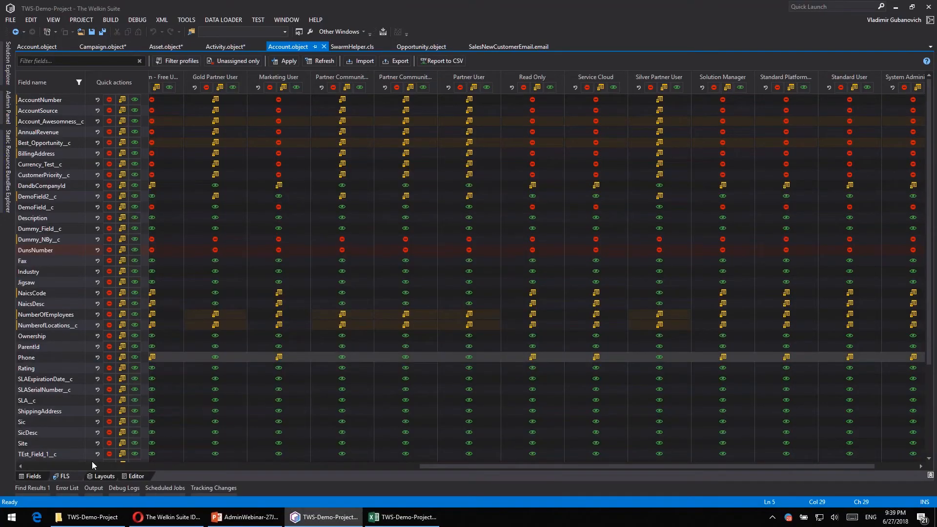
- Open the Account object's layouts view and examine the visibility and section options for the Active__c field
{"action": "left_click", "coordinate": [104, 479]}
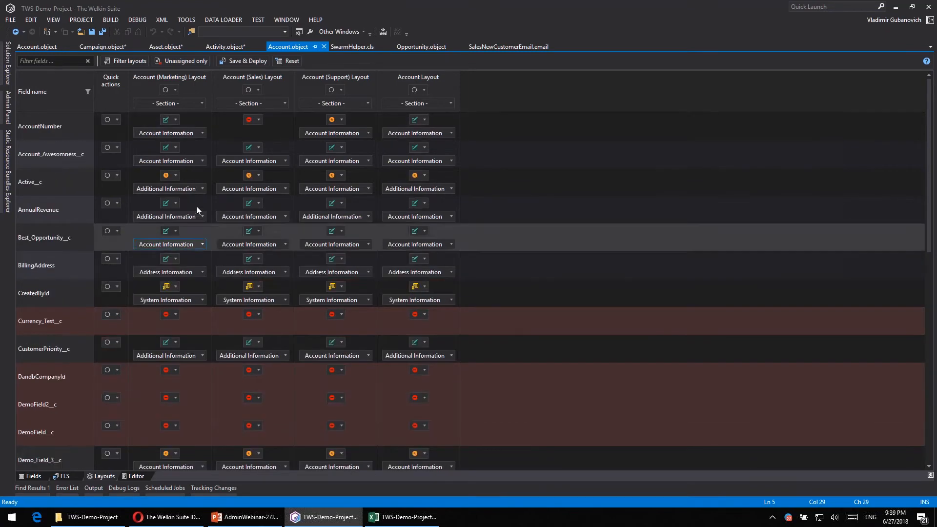
{"action": "left_click", "coordinate": [168, 176]}
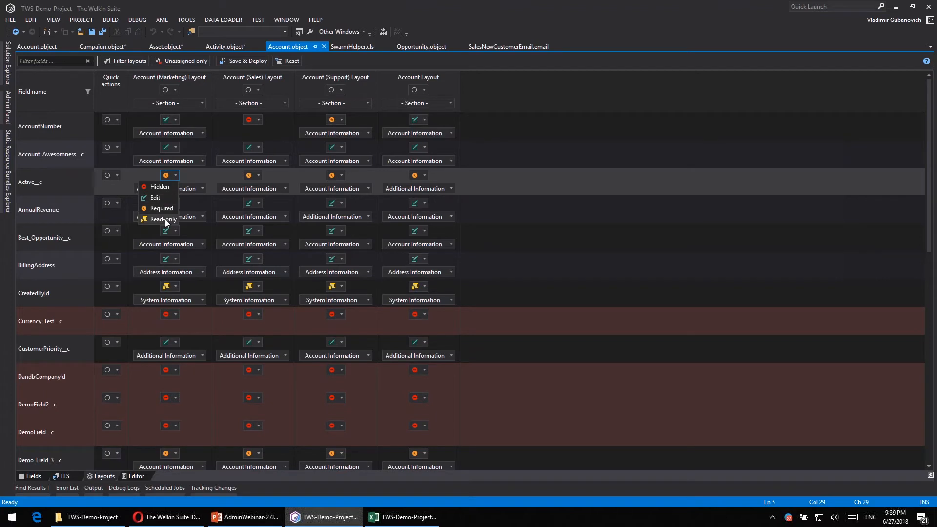
{"action": "left_click", "coordinate": [196, 175]}
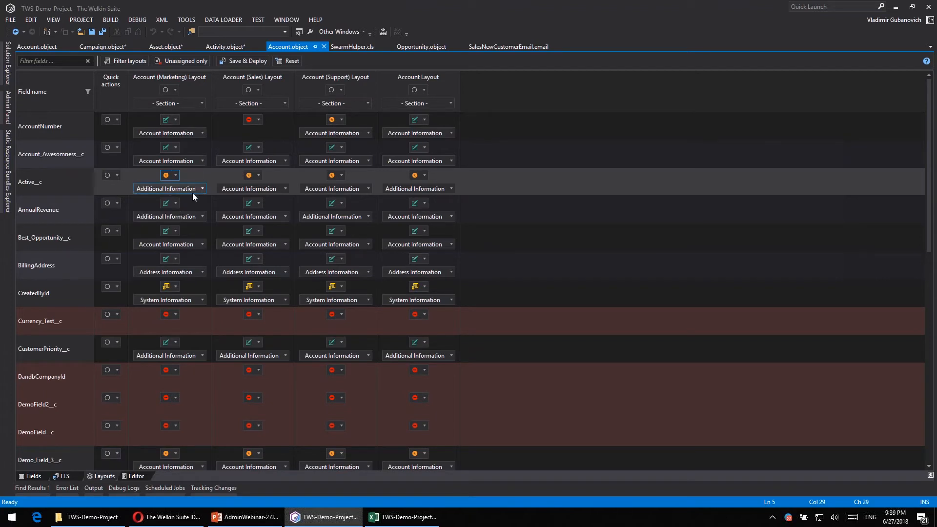
{"action": "left_click", "coordinate": [194, 192]}
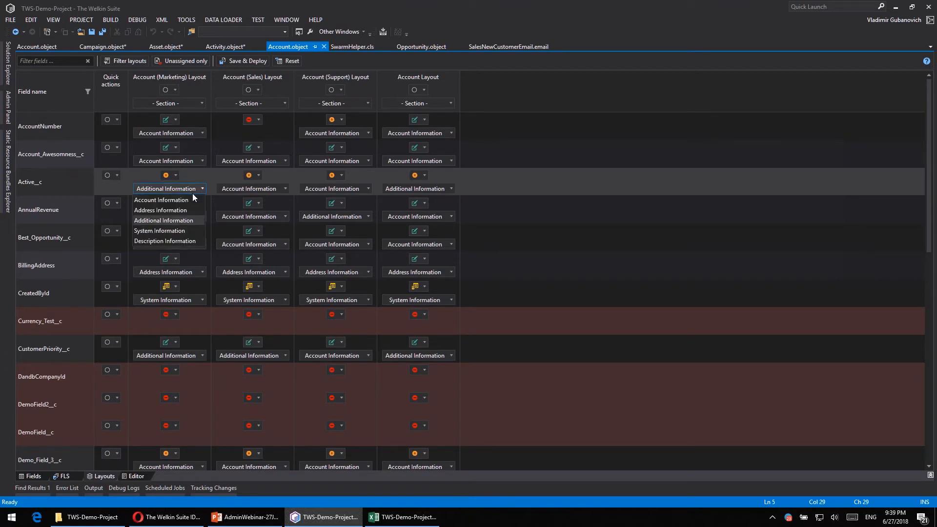
{"action": "left_click", "coordinate": [192, 194]}
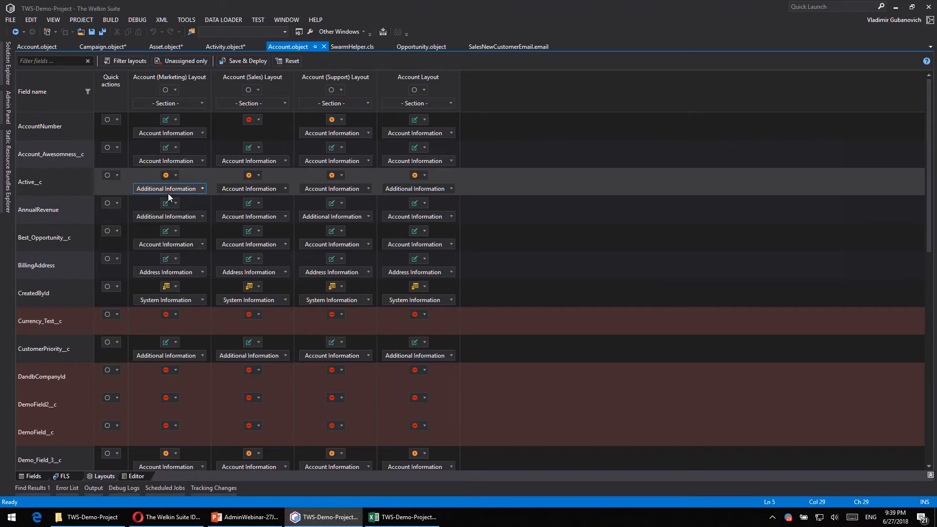
{"action": "left_click", "coordinate": [104, 178]}
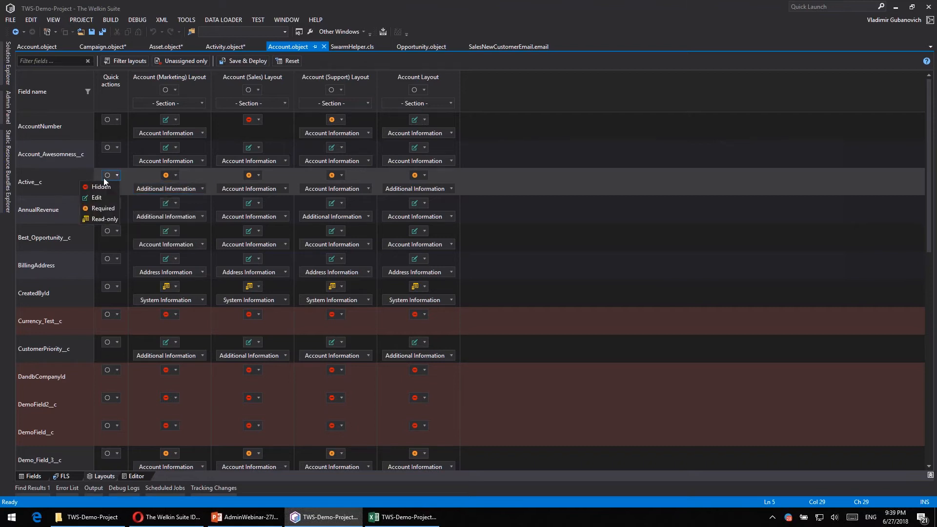
- Examine the section choices for the whole Account (Marketing) Layout and the bulk actions available for the AccountNumber field
{"action": "left_click", "coordinate": [159, 103]}
{"action": "left_click", "coordinate": [159, 103]}
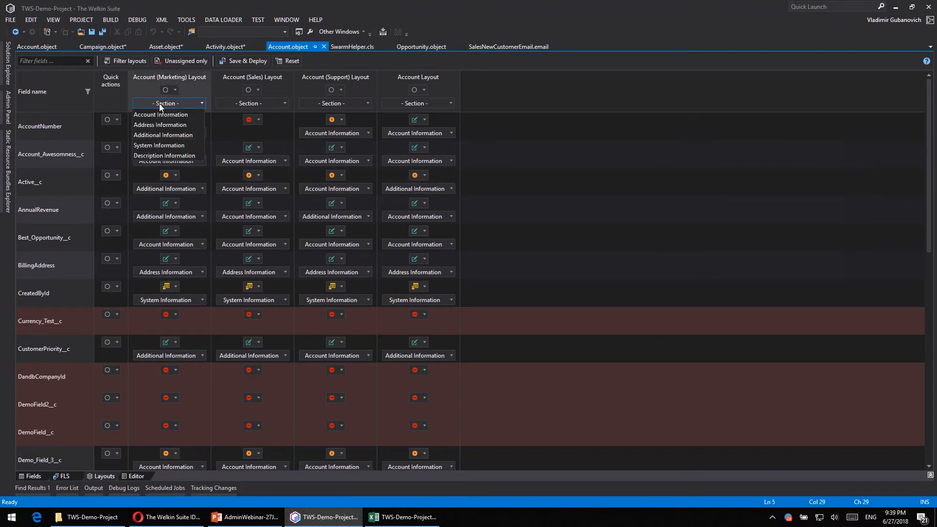
{"action": "left_click", "coordinate": [159, 103]}
{"action": "right_click", "coordinate": [30, 126]}
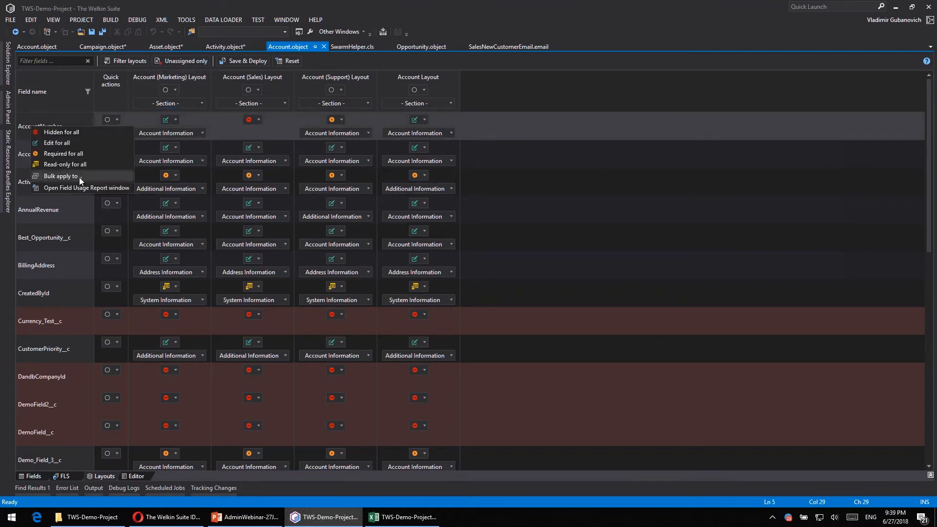
{"action": "left_click", "coordinate": [381, 59]}
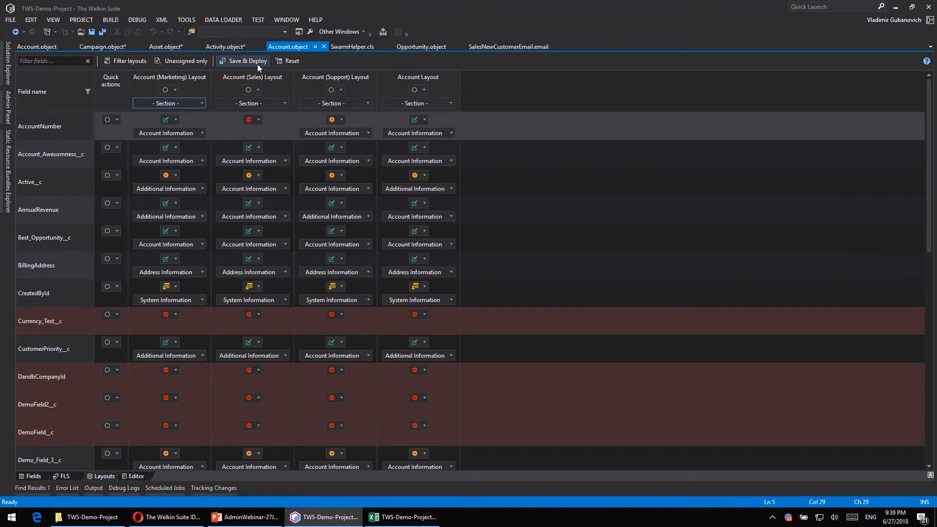
- Open Permission Sets Assignment and enlarge its window to show more permission set columns
{"action": "left_click", "coordinate": [187, 20]}
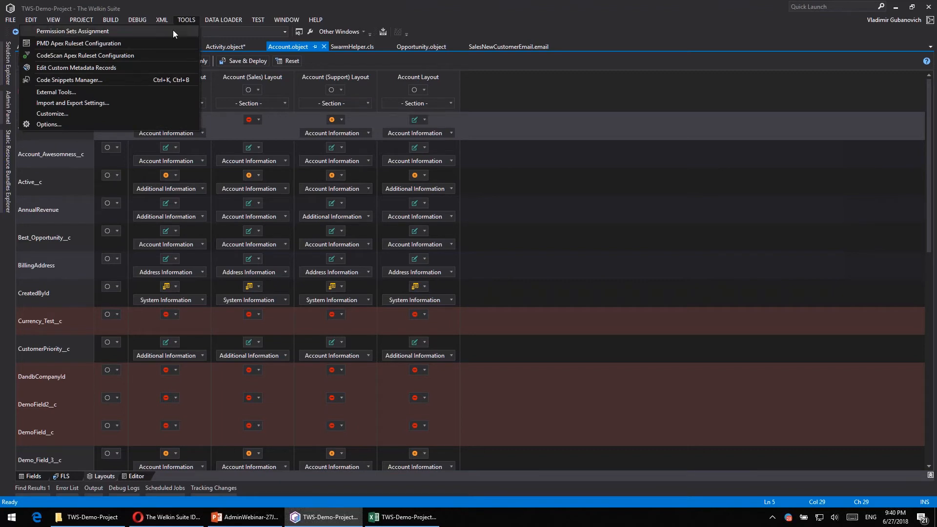
{"action": "left_click", "coordinate": [173, 30]}
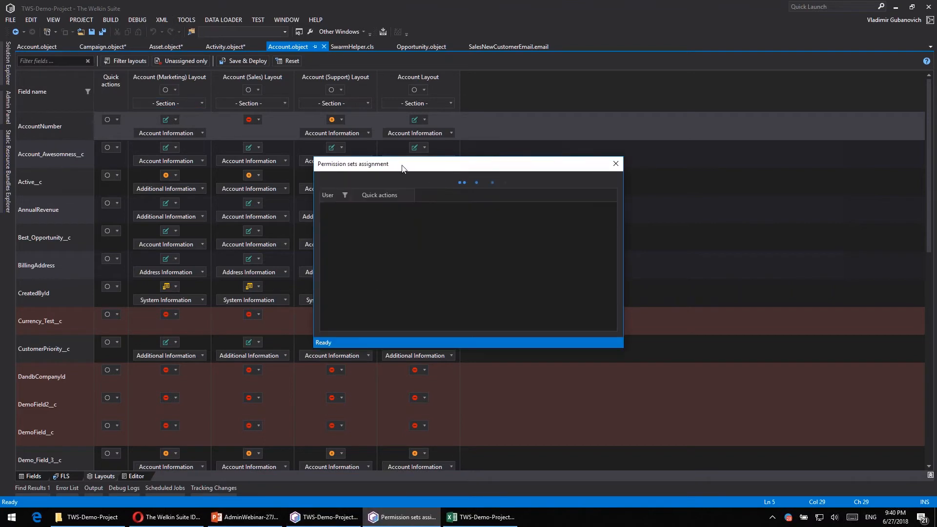
{"action": "left_click_drag", "start_coordinate": [402, 166], "coordinate": [186, 77]}
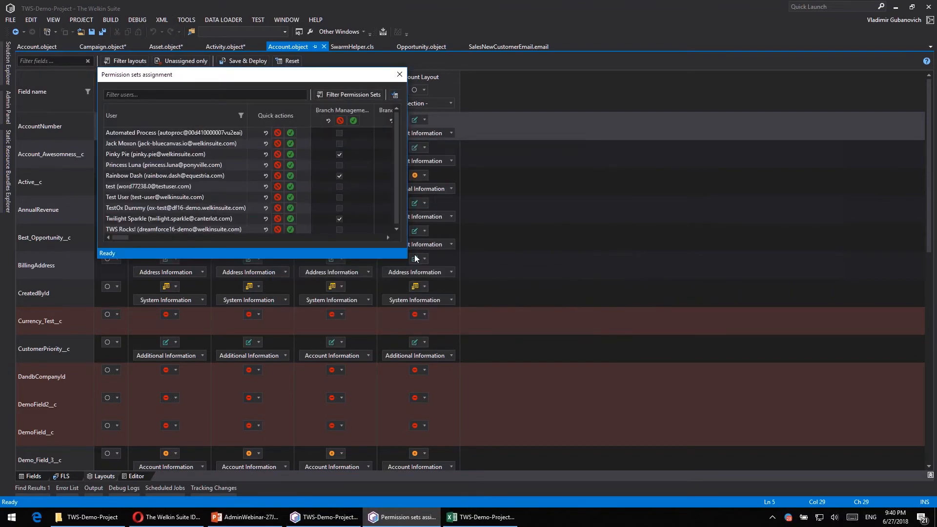
{"action": "left_click_drag", "start_coordinate": [407, 258], "coordinate": [840, 385]}
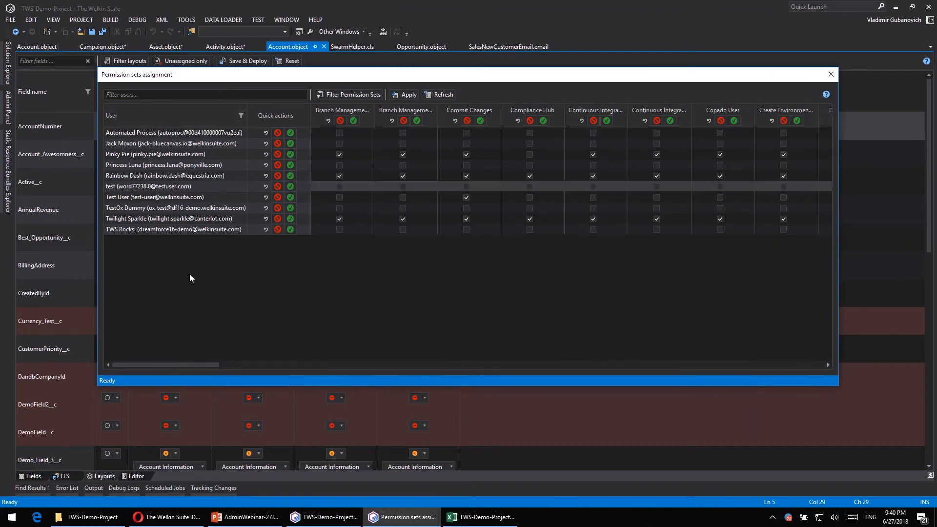
- Examine the users' permission set assignments and close the Permission Sets Assignment window
{"action": "left_click_drag", "start_coordinate": [246, 366], "coordinate": [93, 373]}
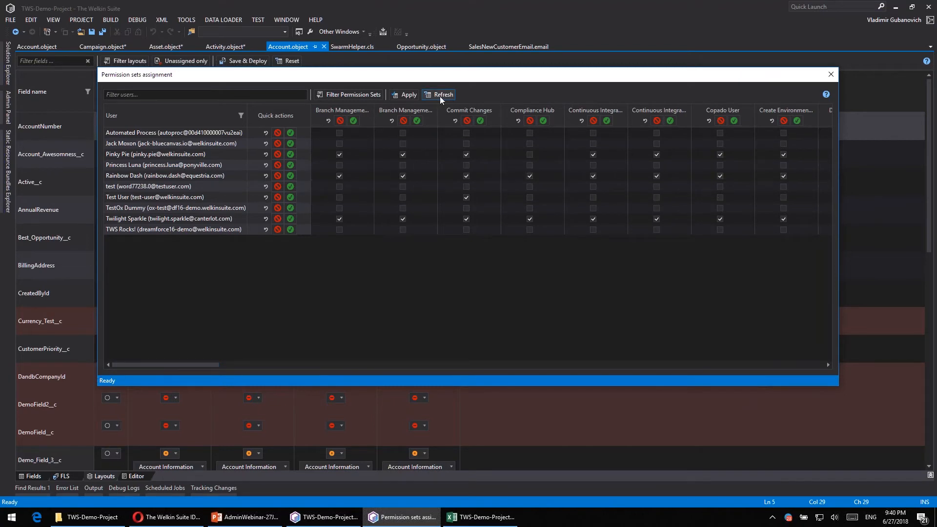
{"action": "left_click", "coordinate": [339, 100]}
{"action": "left_click", "coordinate": [531, 128]}
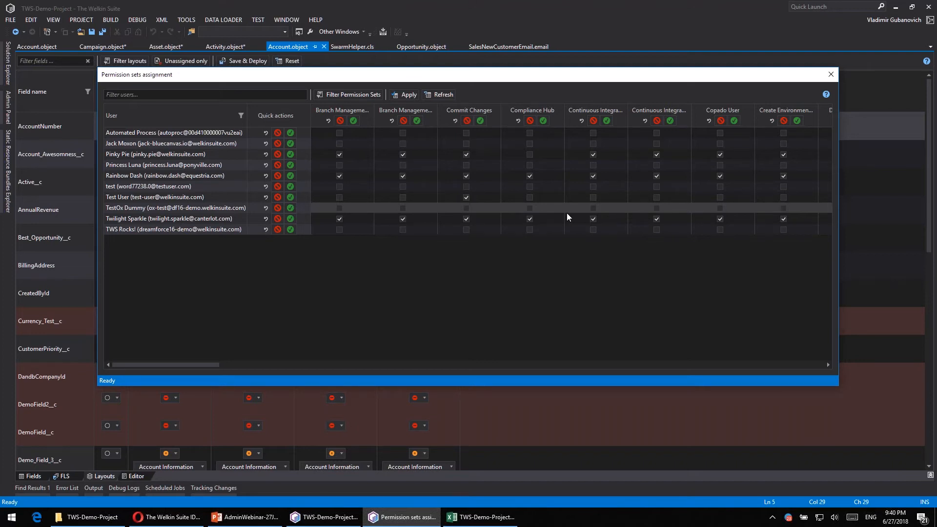
{"action": "left_click", "coordinate": [832, 74]}
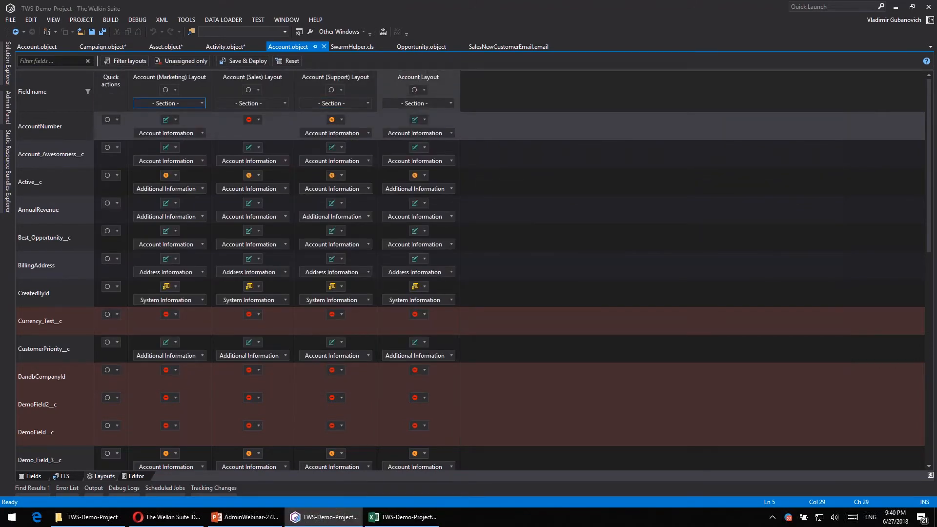
- Open and widen the Admin Panel, and generate a SOQL query for the Account object
{"action": "left_click", "coordinate": [9, 108]}
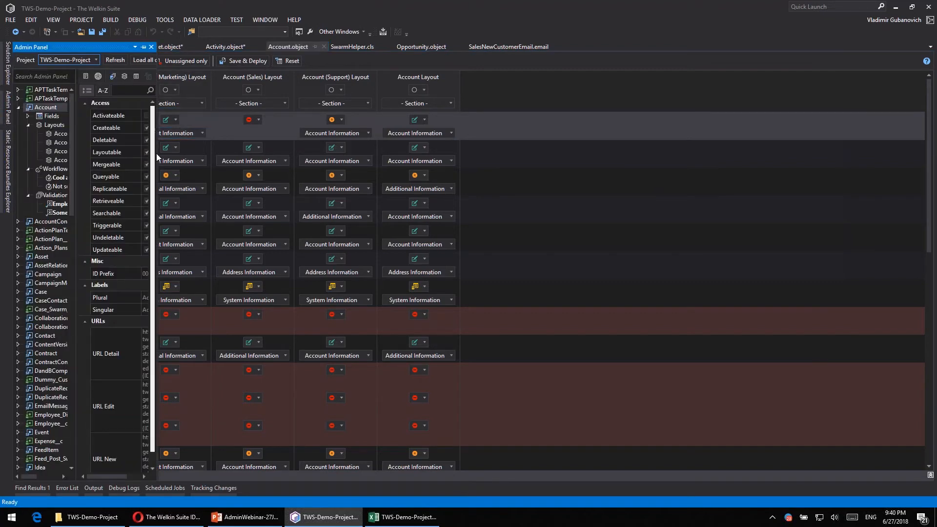
{"action": "left_click_drag", "start_coordinate": [156, 154], "coordinate": [318, 153]}
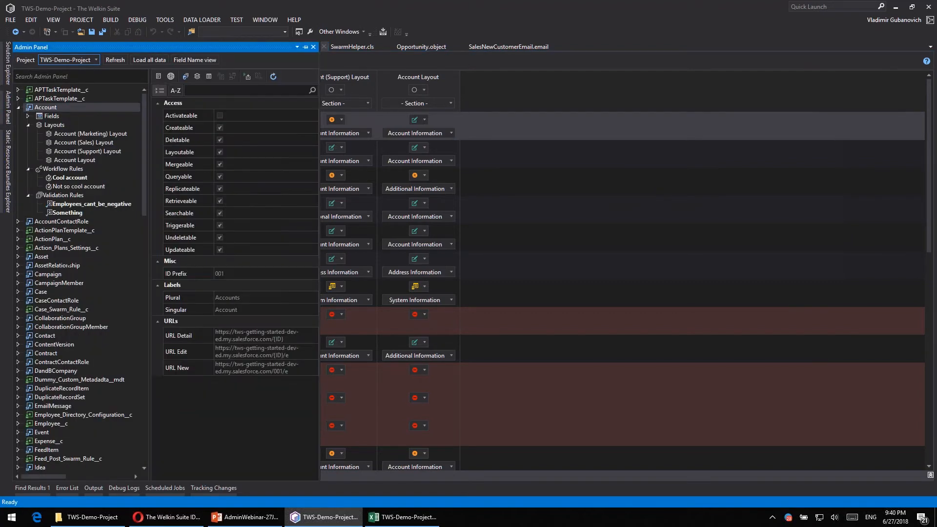
{"action": "right_click", "coordinate": [51, 111]}
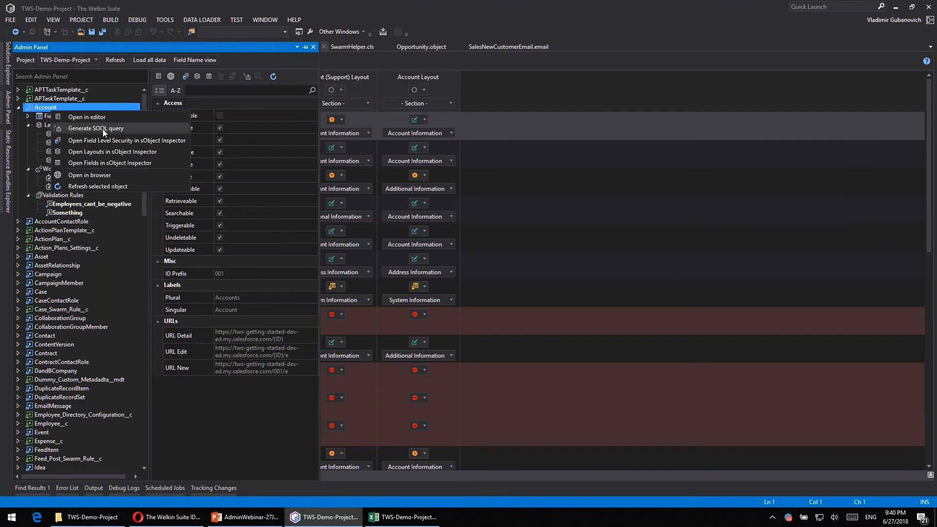
{"action": "left_click", "coordinate": [103, 129]}
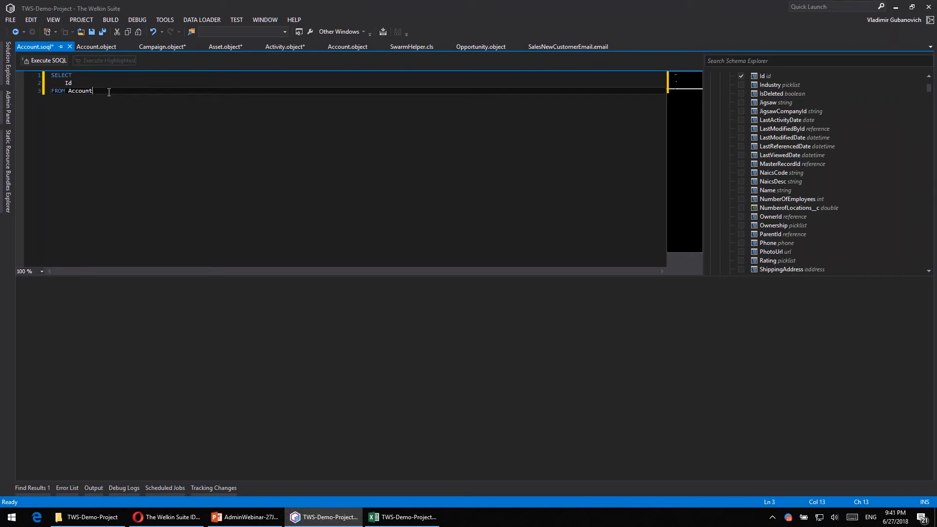
- Add all Account fields to the SOQL query and look through the generated field list
{"action": "scroll", "coordinate": [811, 119], "scroll_direction": "up", "scroll_amount": 4}
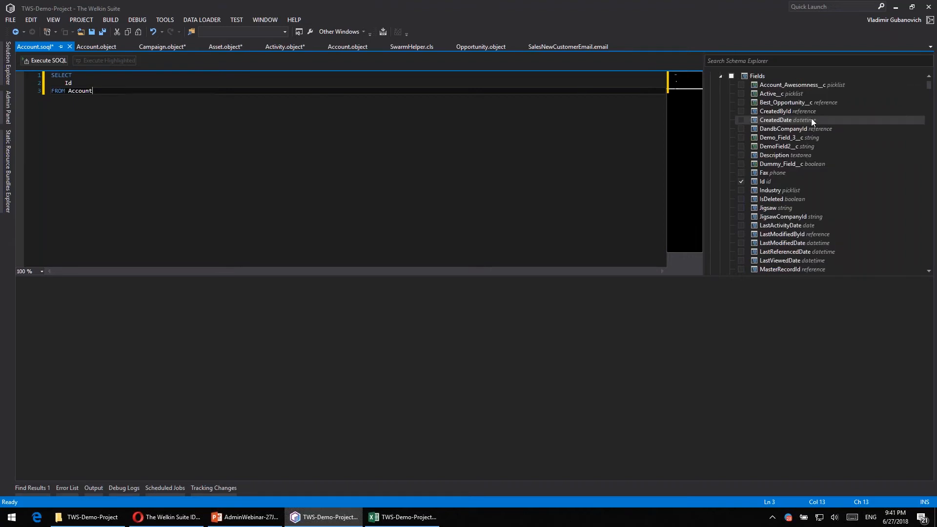
{"action": "scroll", "coordinate": [812, 118], "scroll_direction": "up", "scroll_amount": 2}
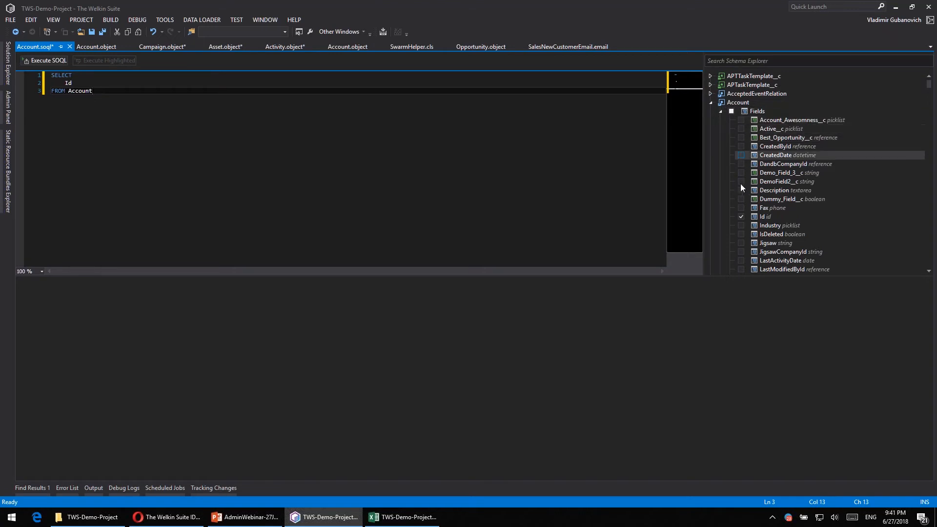
{"action": "scroll", "coordinate": [757, 219], "scroll_direction": "down", "scroll_amount": 4}
{"action": "scroll", "coordinate": [757, 218], "scroll_direction": "up", "scroll_amount": 4}
{"action": "left_click", "coordinate": [731, 111]}
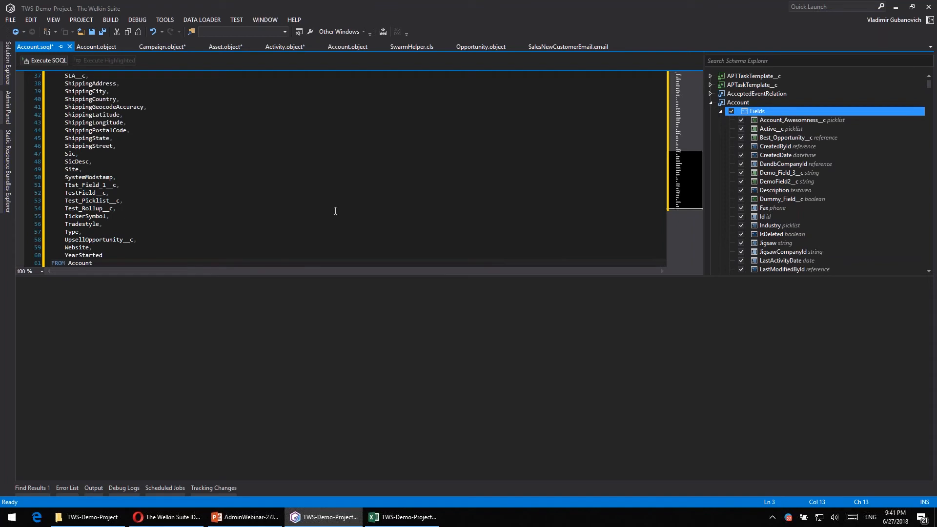
{"action": "scroll", "coordinate": [158, 234], "scroll_direction": "up", "scroll_amount": 12}
{"action": "scroll", "coordinate": [139, 213], "scroll_direction": "down", "scroll_amount": 9}
{"action": "scroll", "coordinate": [138, 212], "scroll_direction": "down", "scroll_amount": 7}
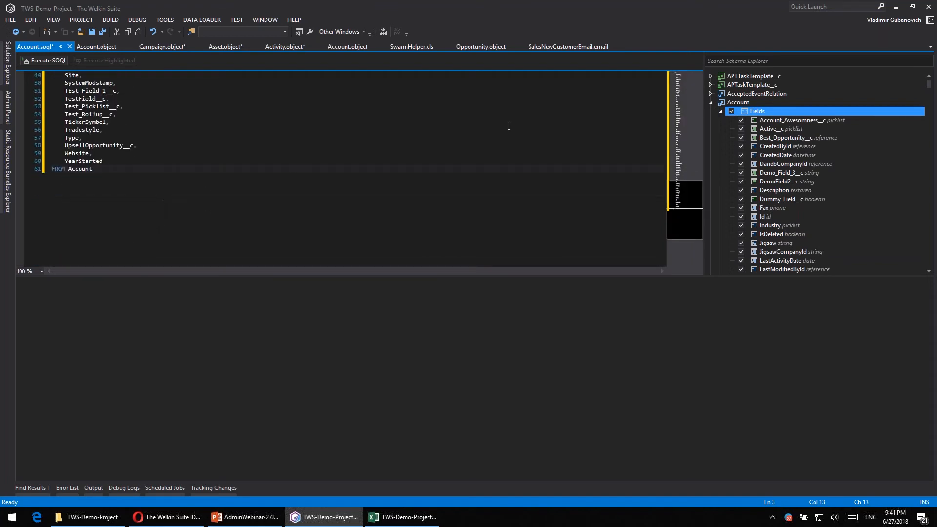
- Restrict the Account fields selected in the query to Id, Name, NumberOfEmployees and Website
{"action": "left_click", "coordinate": [731, 111]}
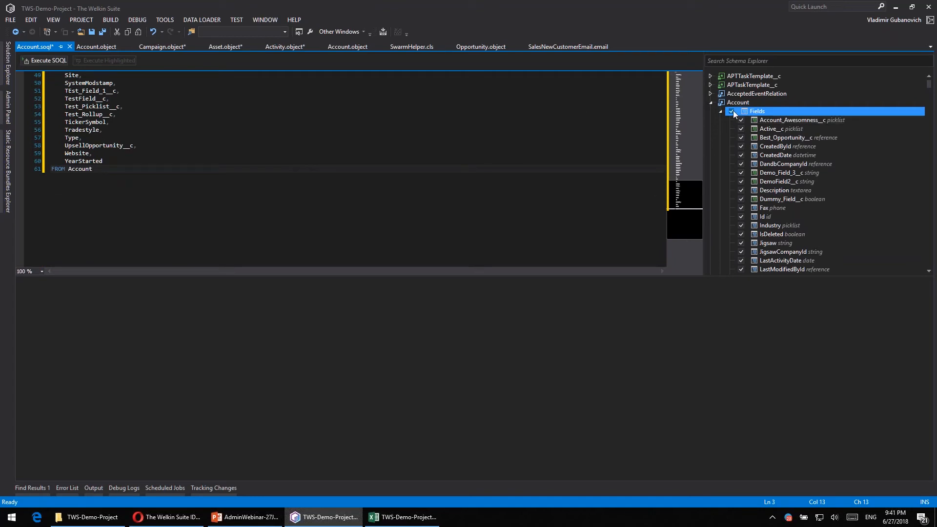
{"action": "left_click", "coordinate": [741, 216]}
{"action": "scroll", "coordinate": [718, 151], "scroll_direction": "down", "scroll_amount": 3}
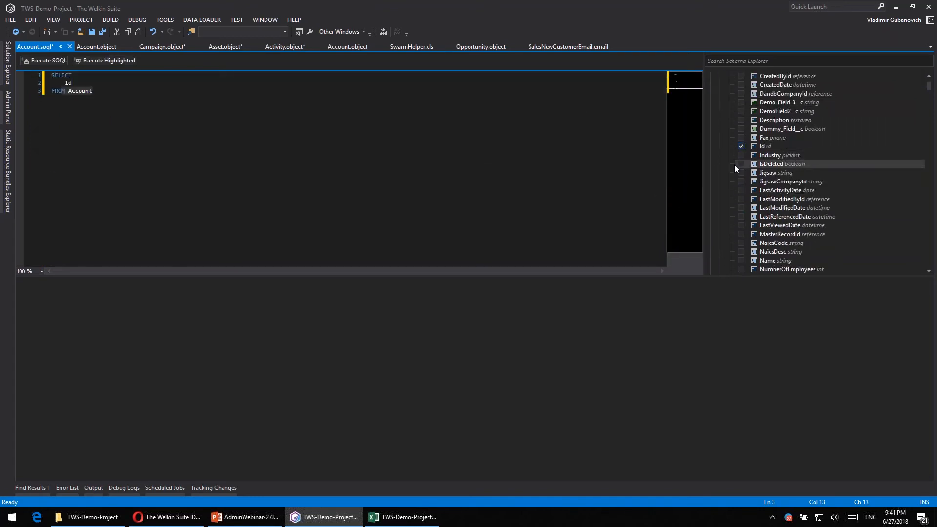
{"action": "scroll", "coordinate": [741, 166], "scroll_direction": "down", "scroll_amount": 3}
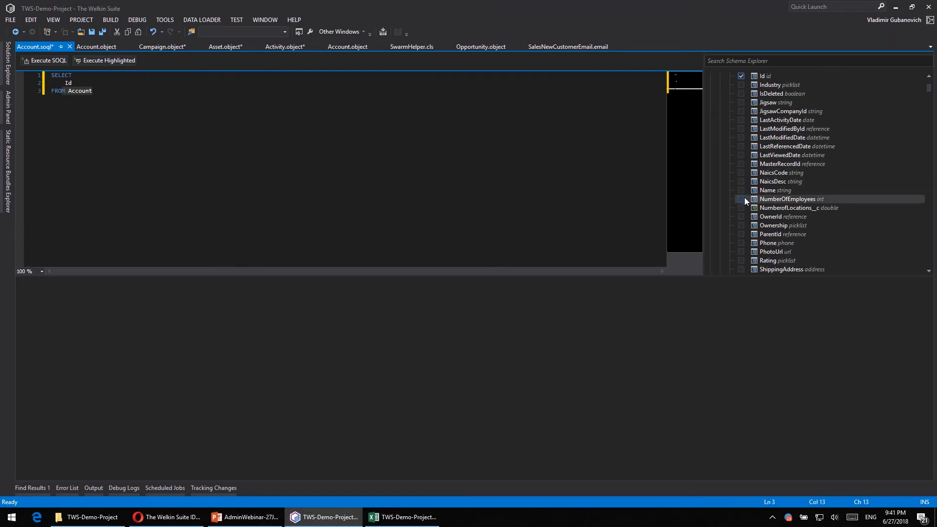
{"action": "left_click", "coordinate": [741, 191]}
{"action": "left_click", "coordinate": [741, 199]}
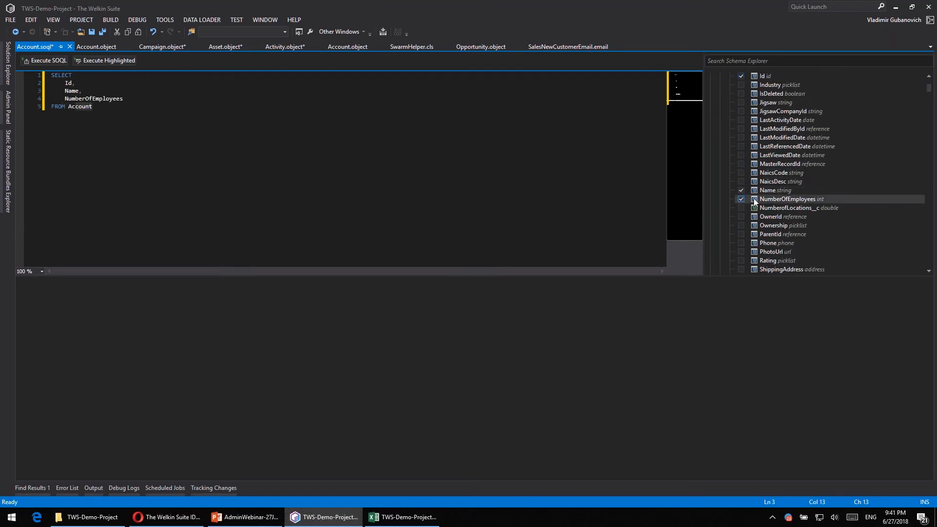
{"action": "scroll", "coordinate": [839, 206], "scroll_direction": "down", "scroll_amount": 3}
{"action": "scroll", "coordinate": [766, 201], "scroll_direction": "down", "scroll_amount": 9}
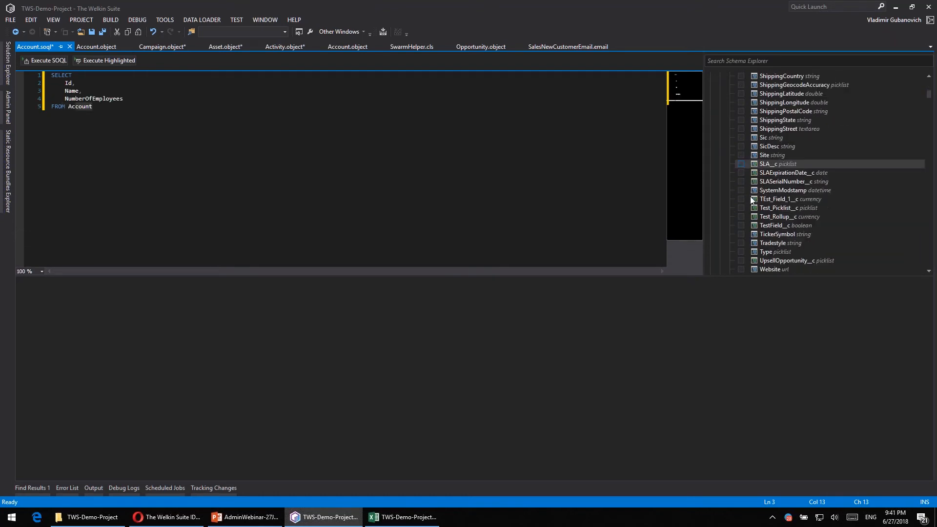
{"action": "left_click", "coordinate": [742, 199]}
- Add a Contacts subquery with Email, Id and FirstName from the Account object's child relationships
{"action": "scroll", "coordinate": [777, 133], "scroll_direction": "up", "scroll_amount": 15}
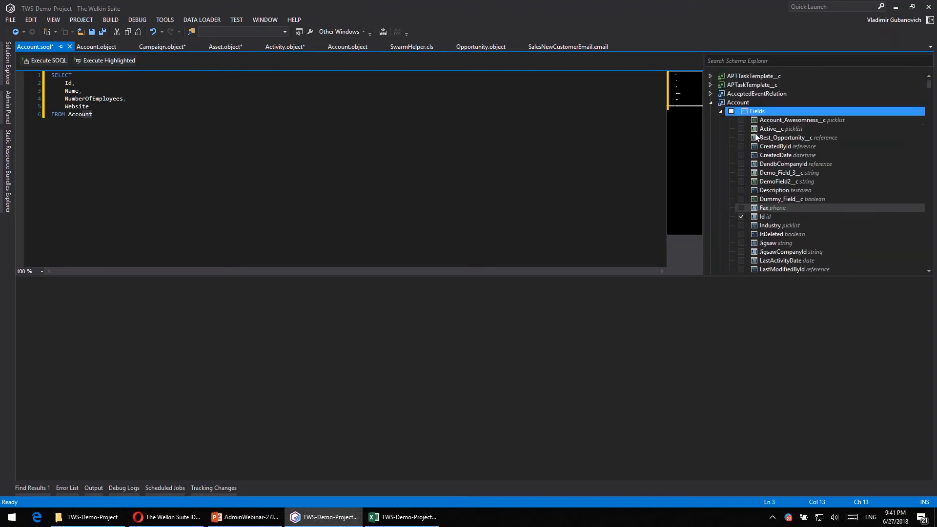
{"action": "left_click", "coordinate": [720, 112]}
{"action": "left_click", "coordinate": [721, 120]}
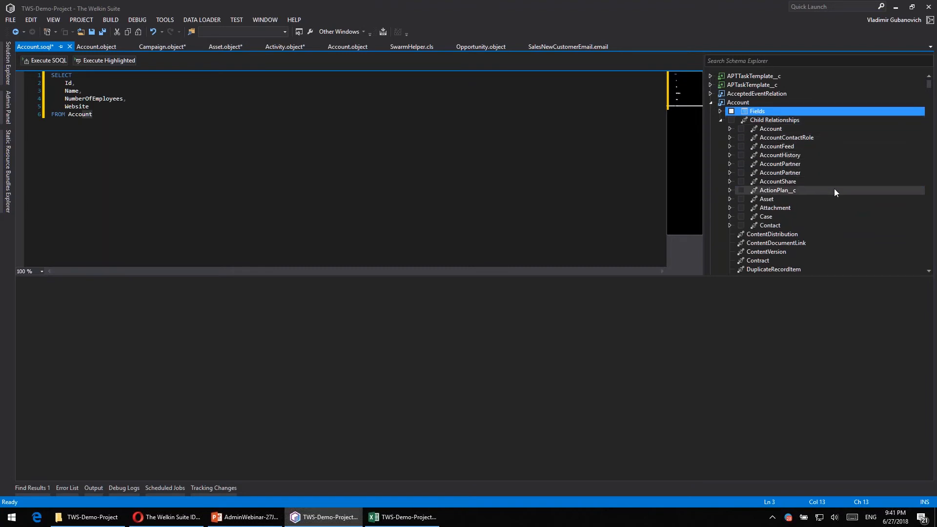
{"action": "left_click", "coordinate": [730, 225]}
{"action": "scroll", "coordinate": [832, 196], "scroll_direction": "down", "scroll_amount": 2}
{"action": "scroll", "coordinate": [832, 196], "scroll_direction": "down", "scroll_amount": 4}
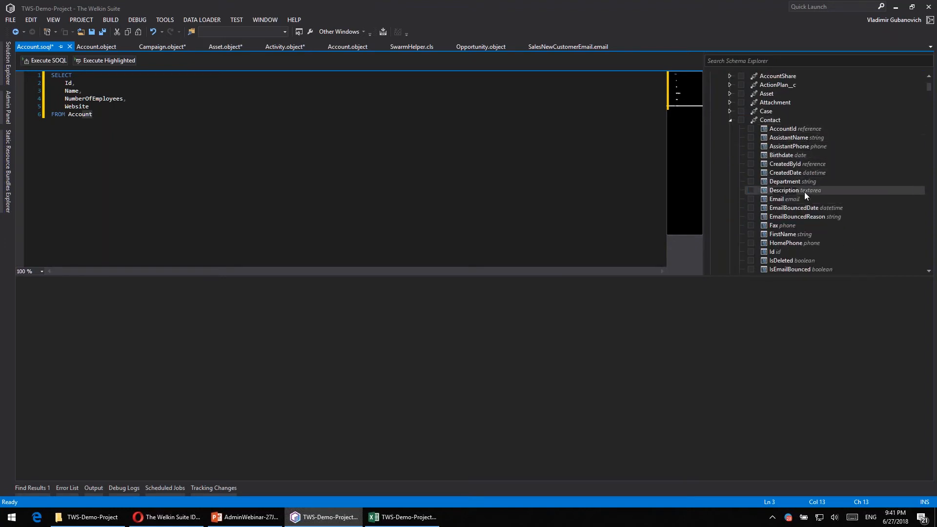
{"action": "left_click", "coordinate": [752, 198]}
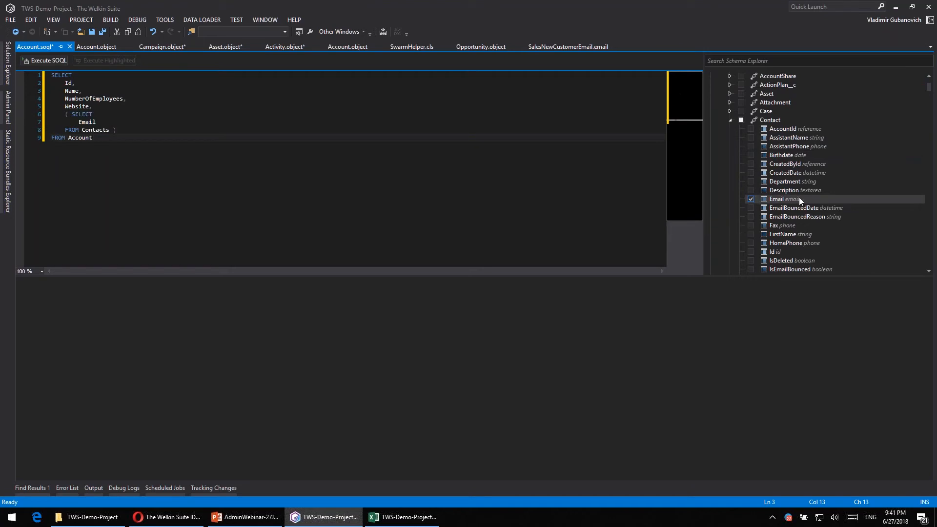
{"action": "left_click", "coordinate": [751, 251]}
{"action": "left_click", "coordinate": [750, 235]}
- Add the LastName and Level__c fields to the Contacts subquery
{"action": "scroll", "coordinate": [756, 240], "scroll_direction": "down", "scroll_amount": 3}
{"action": "scroll", "coordinate": [757, 246], "scroll_direction": "down", "scroll_amount": 3}
{"action": "left_click", "coordinate": [751, 208]}
{"action": "scroll", "coordinate": [839, 216], "scroll_direction": "down", "scroll_amount": 2}
{"action": "left_click", "coordinate": [751, 207]}
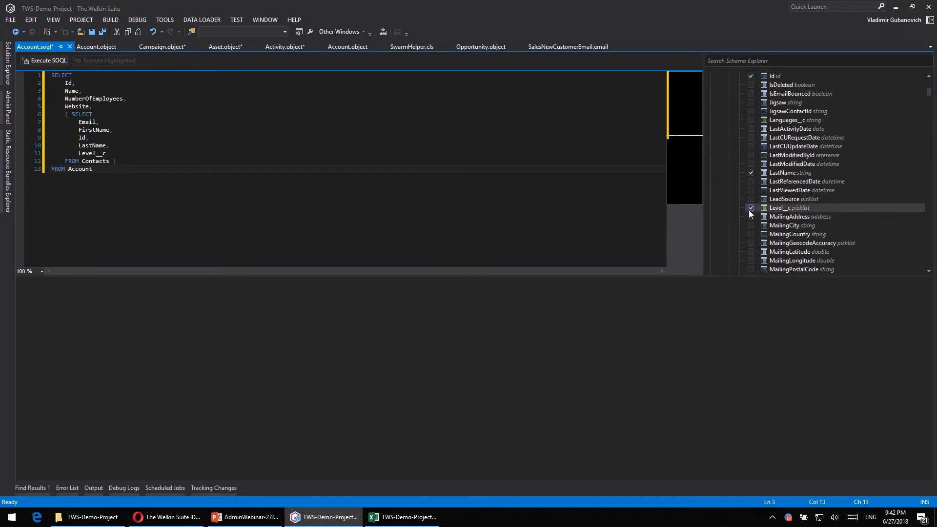
- Append a LIMIT 100 clause on a new line after FROM Account
{"action": "left_click", "coordinate": [250, 188]}
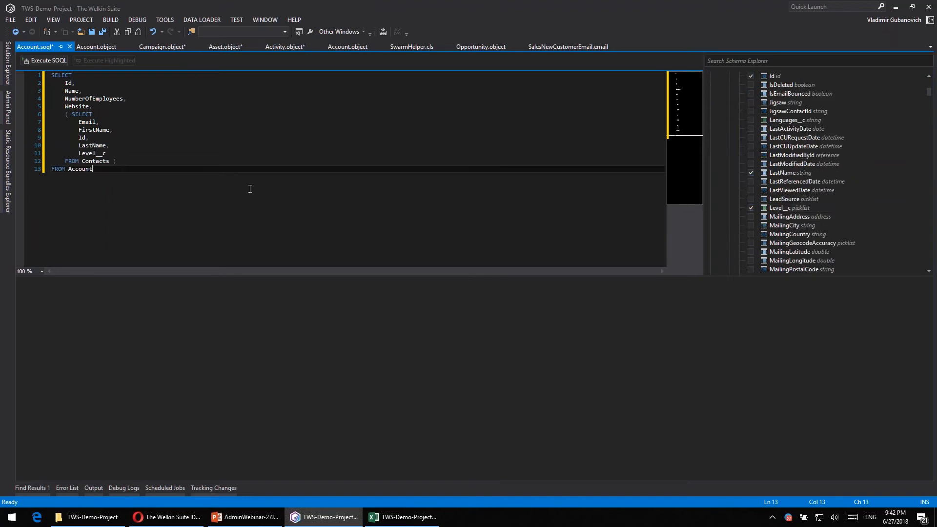
{"action": "key", "text": "Return"}
{"action": "type", "text": "LIMIT 100"}
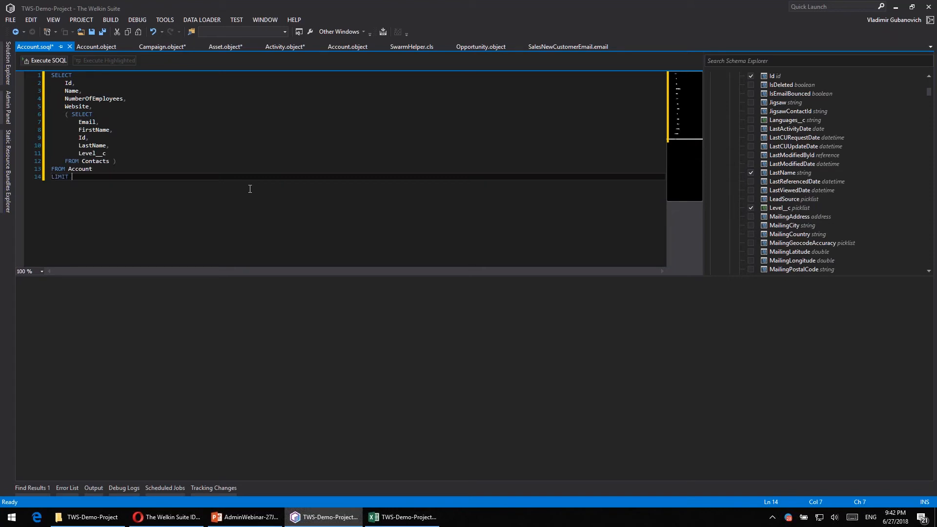
- Execute the SOQL query limited to 100 accounts and look through the returned rows
{"action": "left_click", "coordinate": [45, 60]}
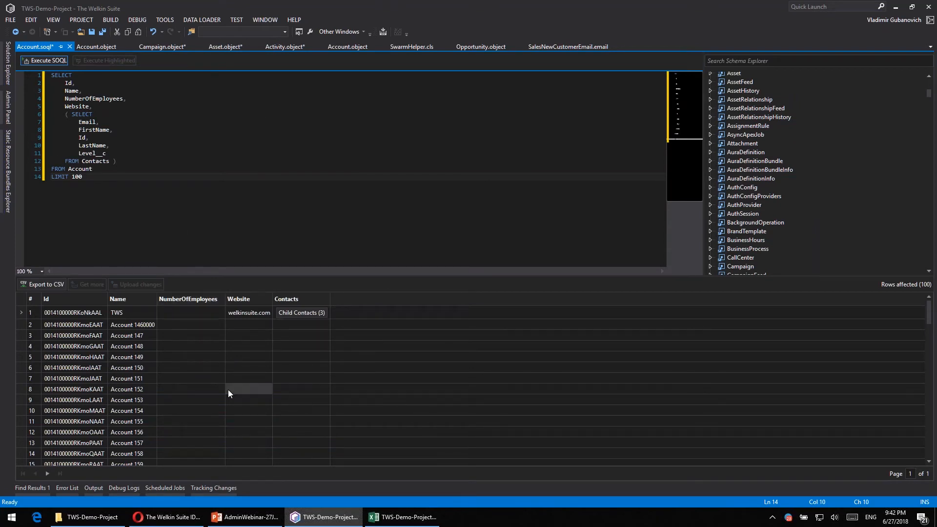
{"action": "scroll", "coordinate": [149, 366], "scroll_direction": "down", "scroll_amount": 3}
{"action": "scroll", "coordinate": [164, 443], "scroll_direction": "up", "scroll_amount": 1}
- Remove the LIMIT 100 clause from the end of the query and execute it again
{"action": "left_click", "coordinate": [103, 188]}
{"action": "left_click_drag", "start_coordinate": [51, 170], "coordinate": [106, 188]}
{"action": "left_click", "coordinate": [124, 186]}
{"action": "key", "text": "shift+Home"}
{"action": "key", "text": "BackSpace"}
{"action": "key", "text": "BackSpace"}
{"action": "left_click", "coordinate": [53, 65]}
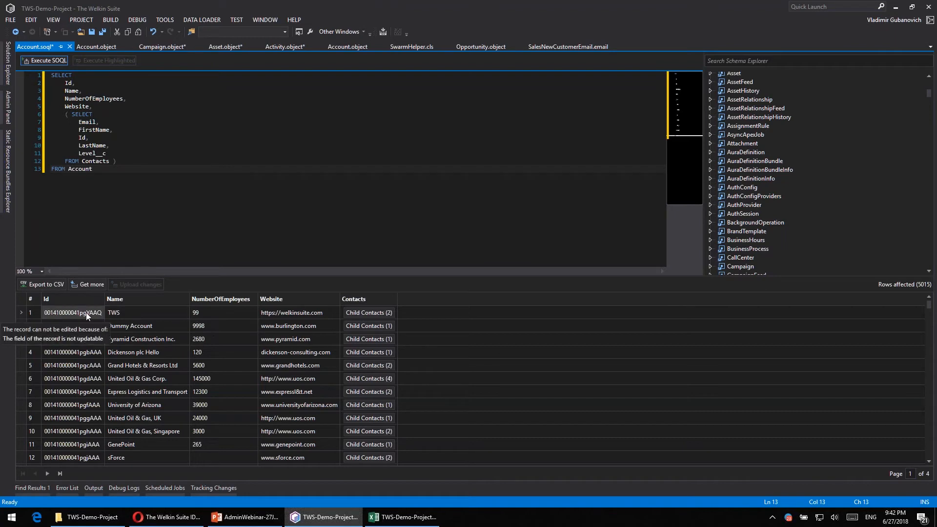
- Expand the TWS account's child contacts and examine the copy options, row selection and field details of the result cells
{"action": "left_click", "coordinate": [373, 314]}
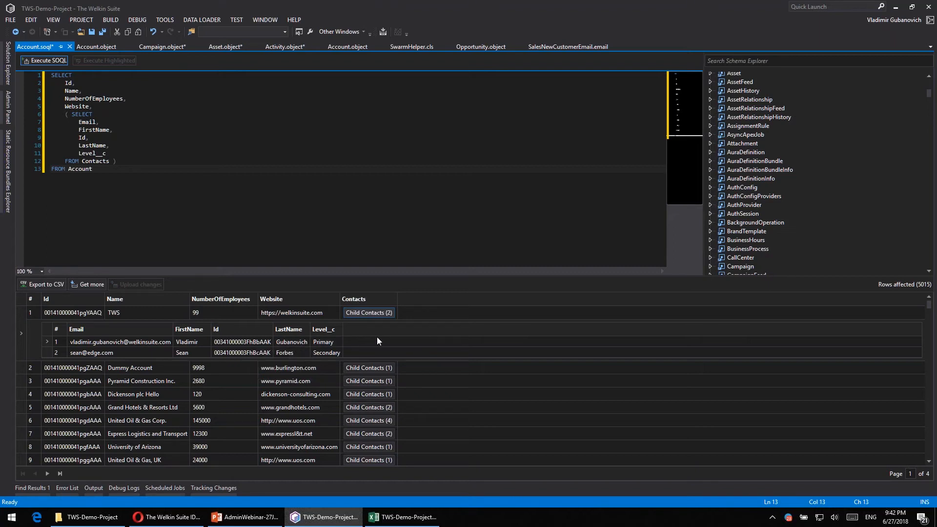
{"action": "right_click", "coordinate": [84, 315]}
{"action": "right_click", "coordinate": [124, 311]}
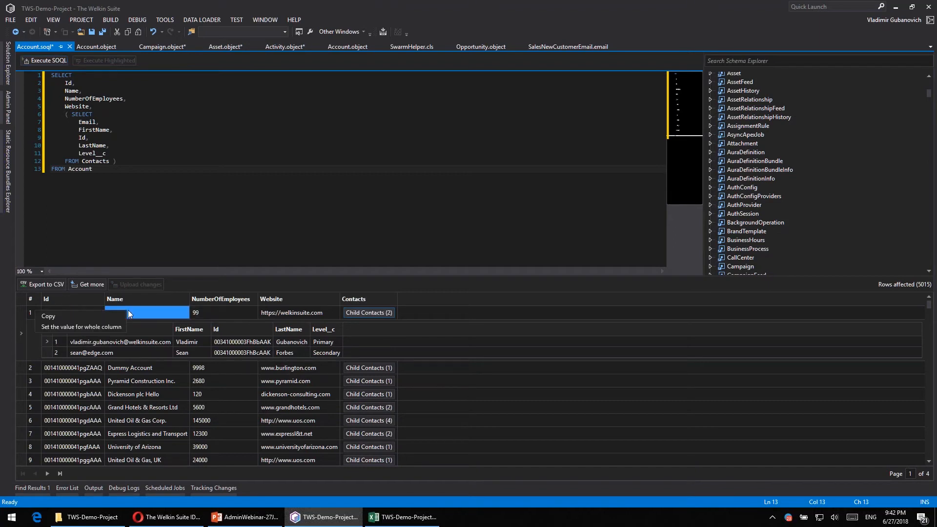
{"action": "left_click", "coordinate": [136, 318]}
{"action": "left_click", "coordinate": [27, 313]}
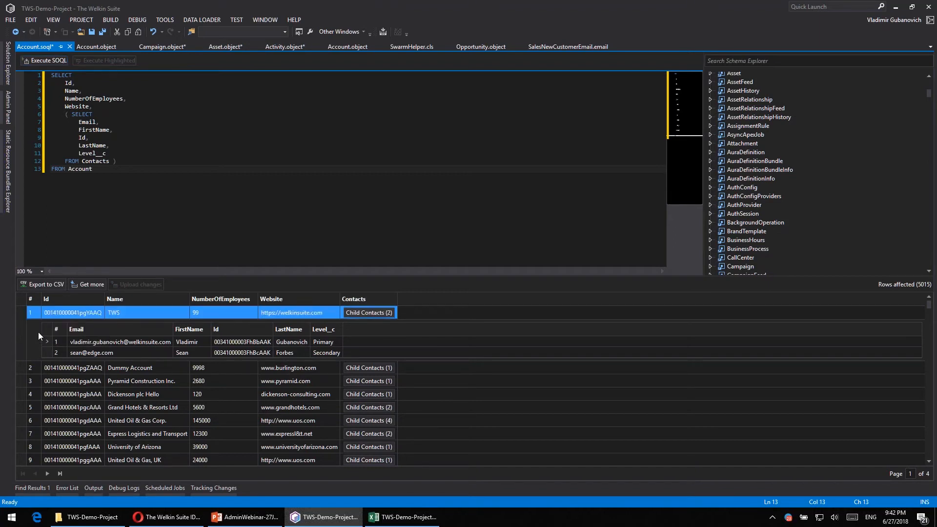
{"action": "left_click", "coordinate": [49, 342]}
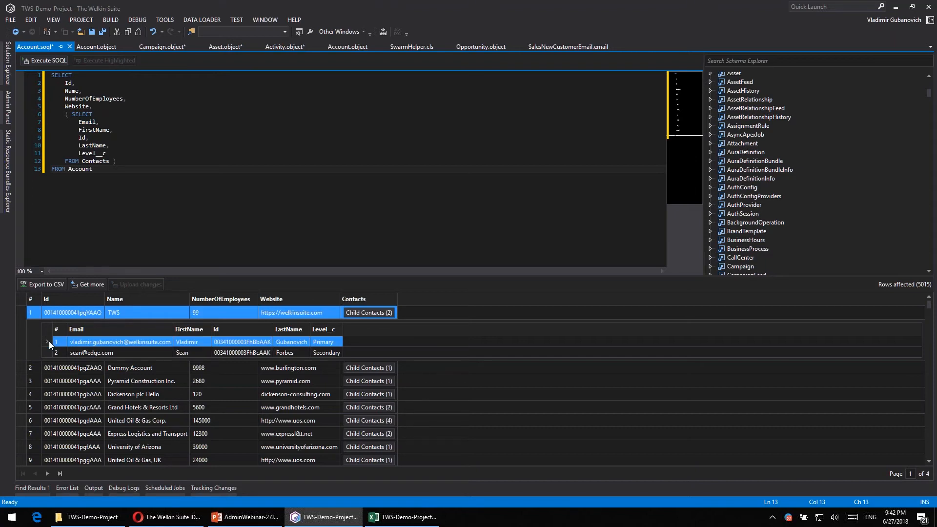
{"action": "left_click", "coordinate": [98, 315]}
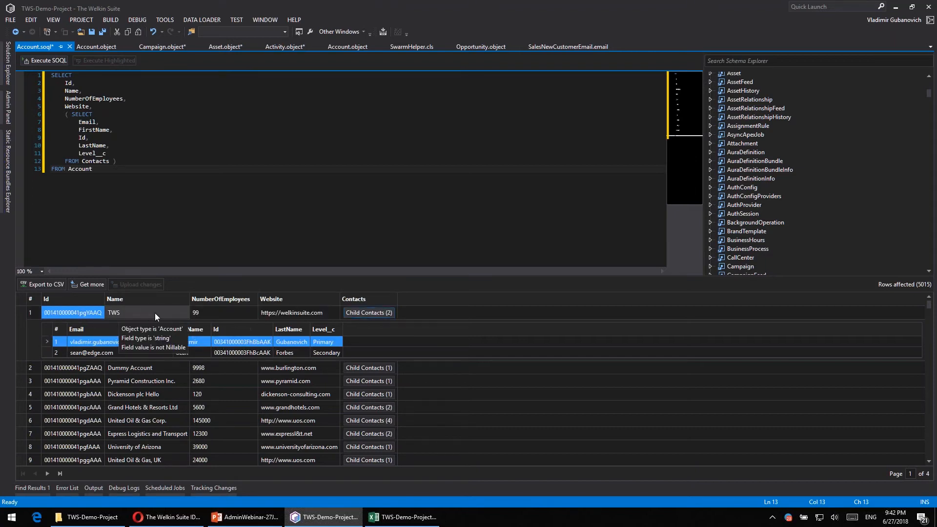
{"action": "mouse_move", "coordinate": [256, 371]}
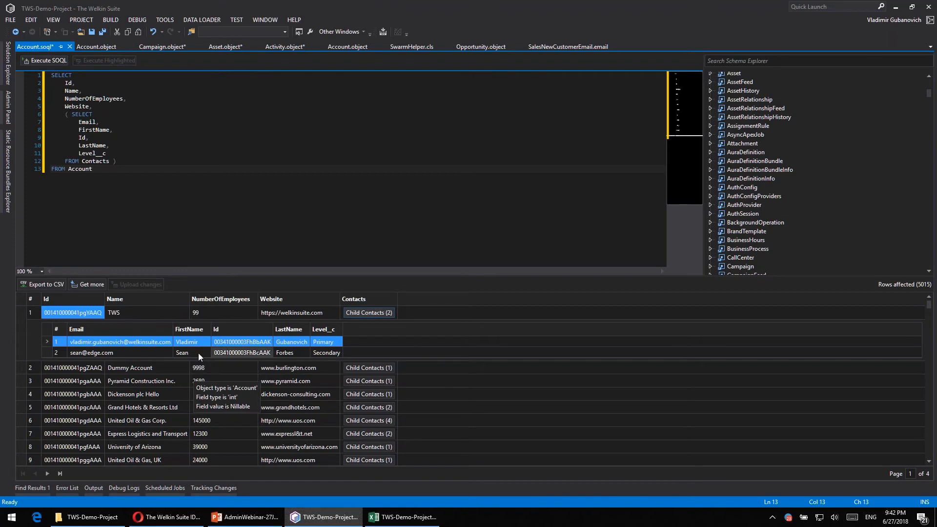
{"action": "mouse_move", "coordinate": [216, 391]}
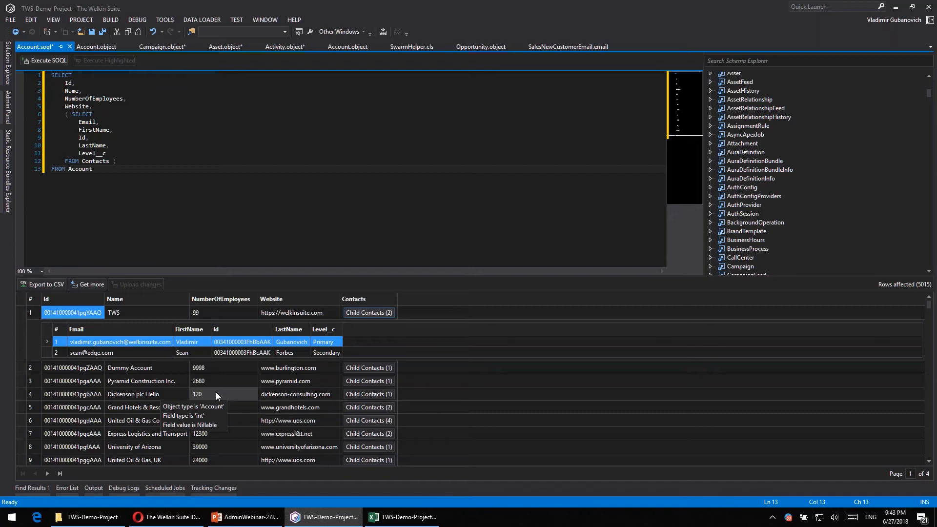
{"action": "mouse_move", "coordinate": [121, 315]}
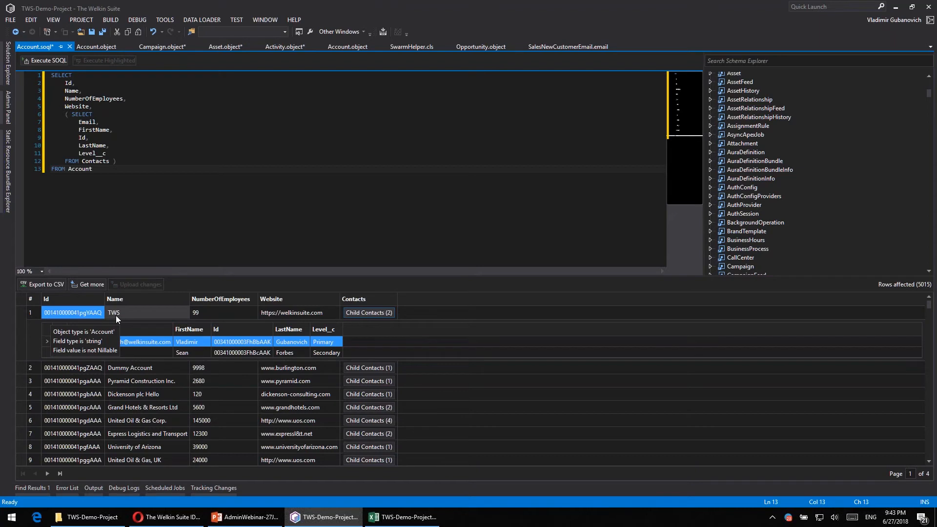
- Rename the TWS account to "The Welkin Suite" in the query results
{"action": "double_click", "coordinate": [118, 316]}
{"action": "type", "text": "The Welkin Suite"}
{"action": "key", "text": "Tab"}
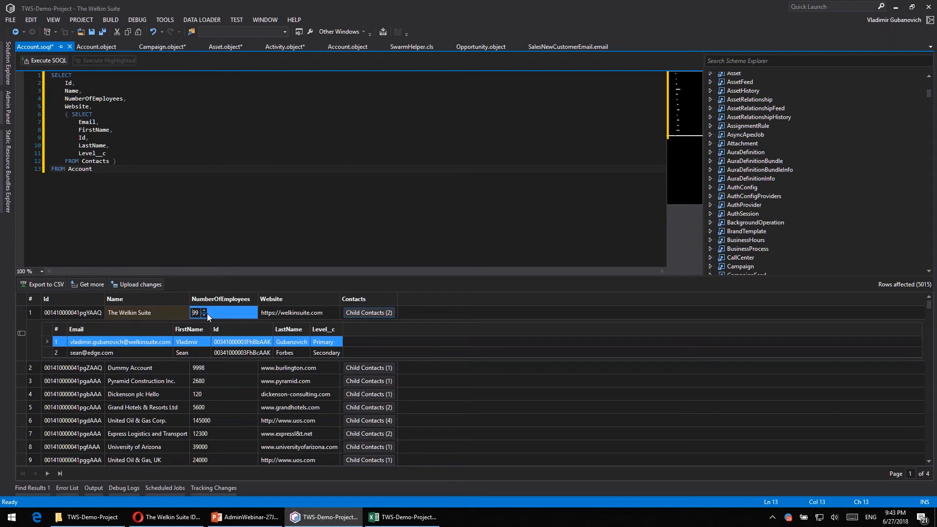
{"action": "type", "text": "9"}
{"action": "left_click", "coordinate": [161, 315]}
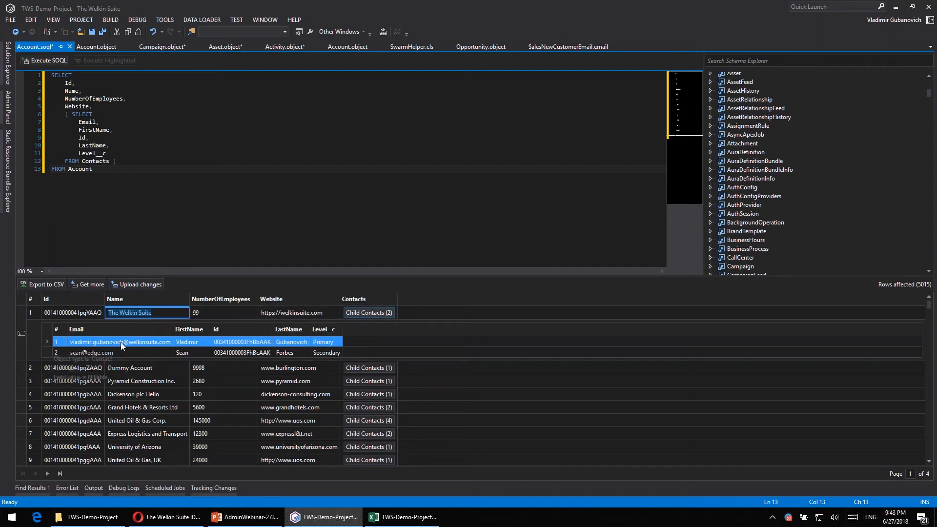
- Replace the FirstName of the first child contact with a short form of the name
{"action": "left_click", "coordinate": [190, 341]}
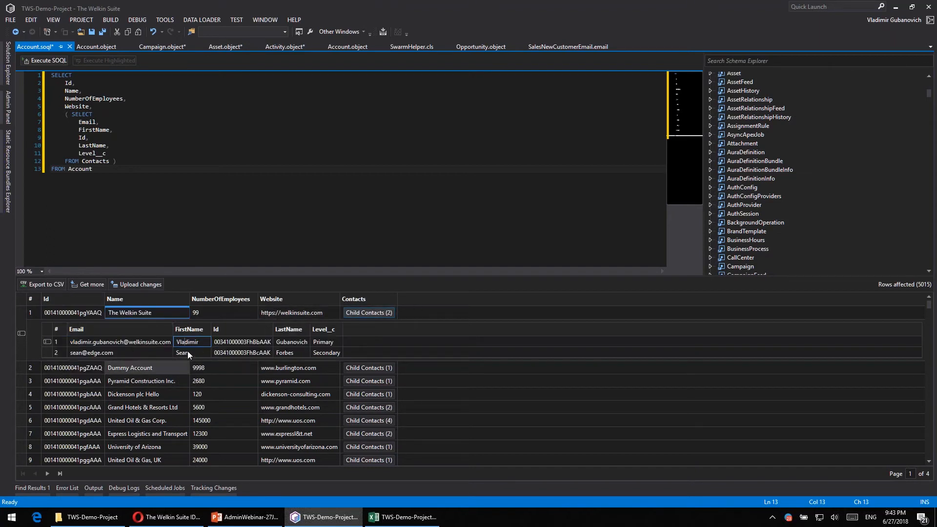
{"action": "type", "text": "Vova"}
{"action": "key", "text": "Down"}
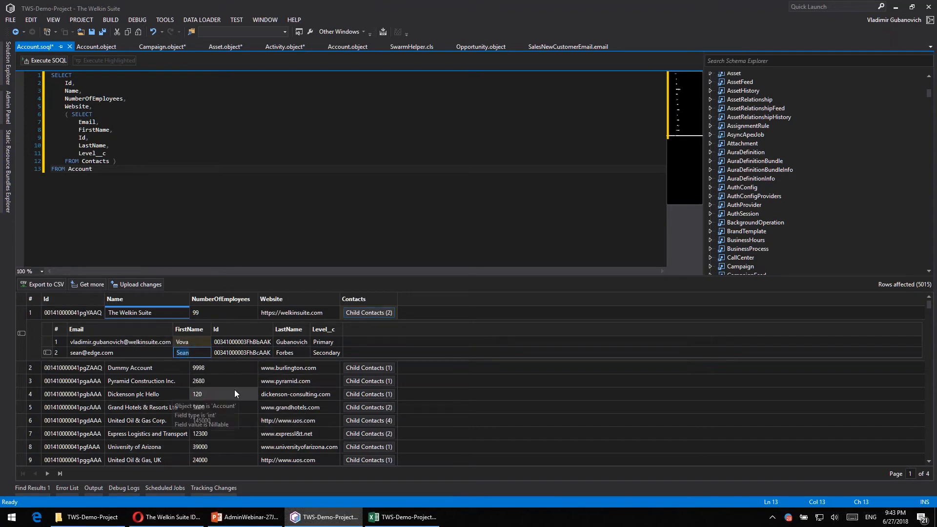
{"action": "left_click", "coordinate": [134, 406]}
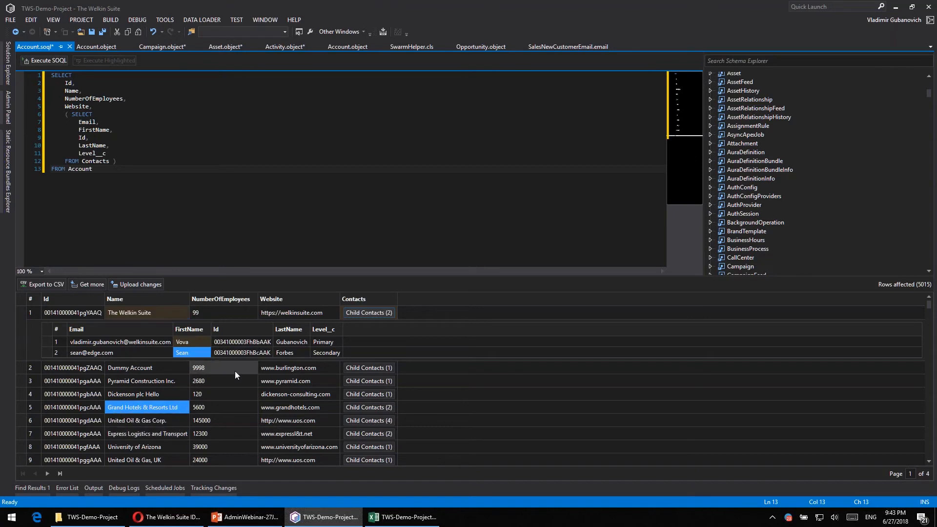
{"action": "mouse_move", "coordinate": [199, 341]}
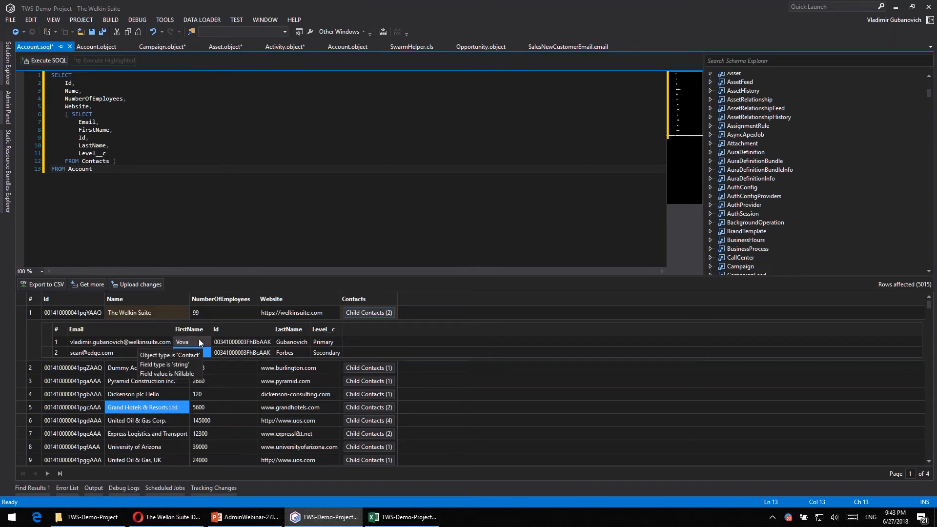
- Try to upload the edited account name and contact first name to Salesforce
{"action": "right_click", "coordinate": [141, 311]}
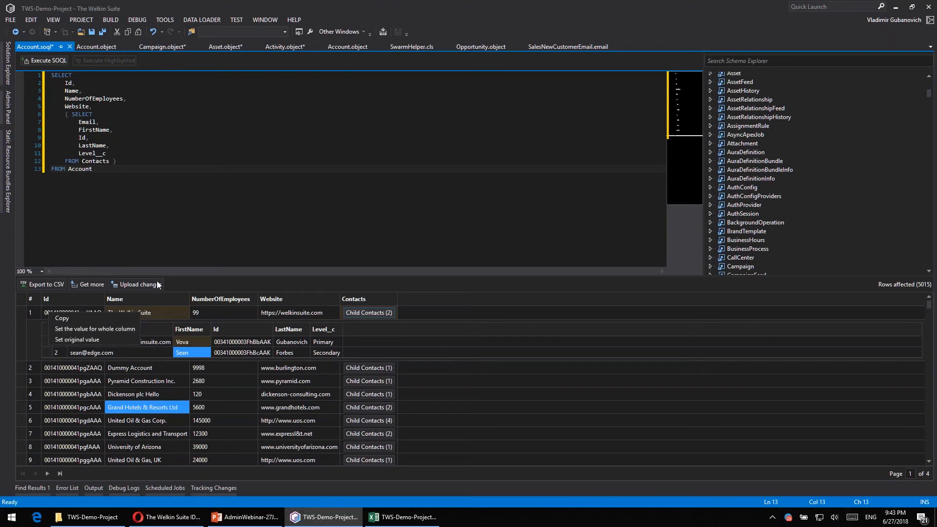
{"action": "left_click", "coordinate": [168, 310]}
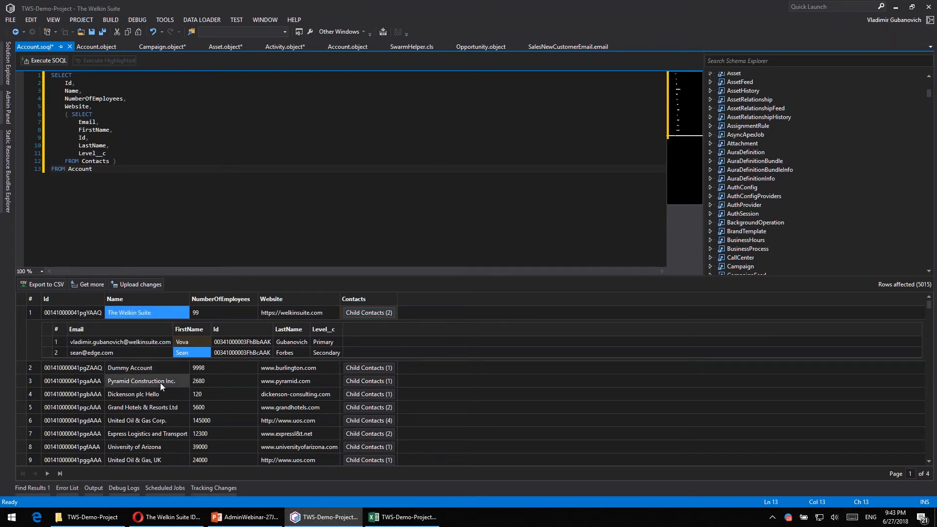
{"action": "left_click", "coordinate": [130, 285]}
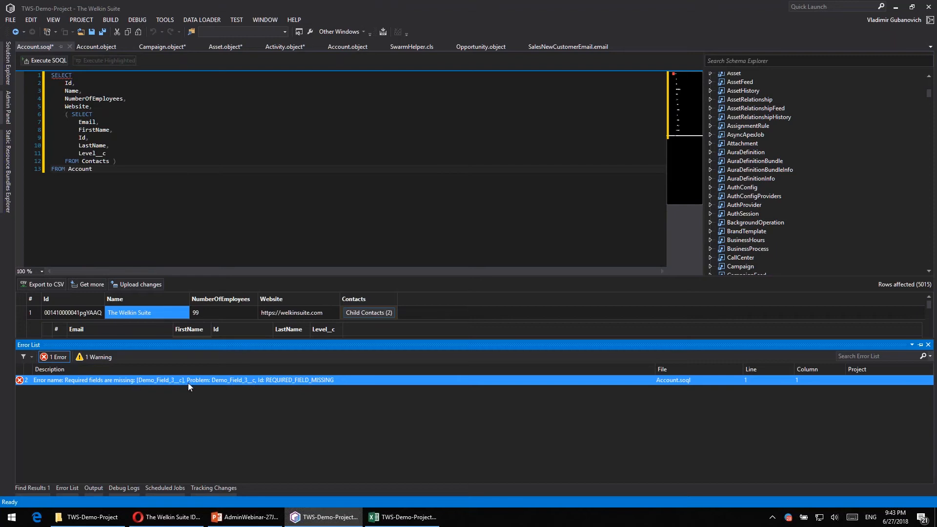
{"action": "left_click", "coordinate": [174, 307]}
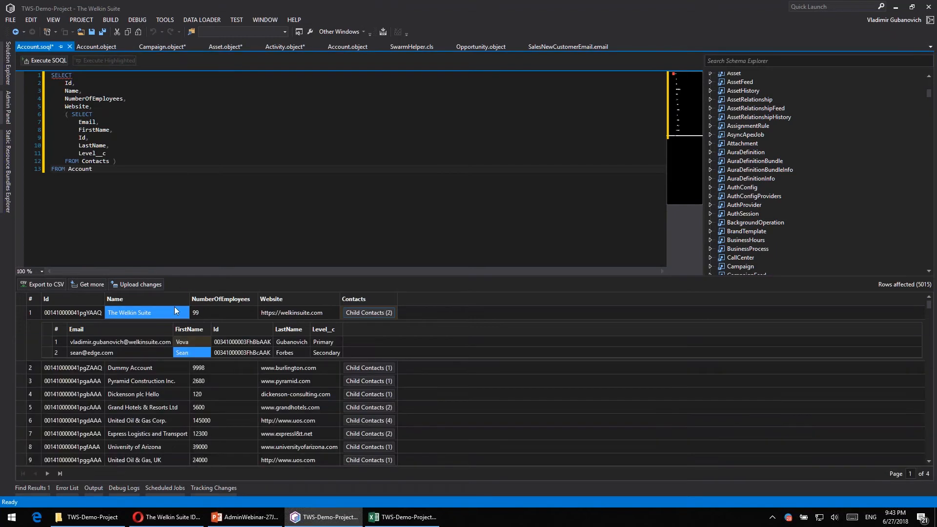
- Restore the first account's Name to its original value and set its NumberOfEmployees to Null
{"action": "right_click", "coordinate": [157, 312]}
{"action": "left_click", "coordinate": [100, 340]}
{"action": "right_click", "coordinate": [195, 313]}
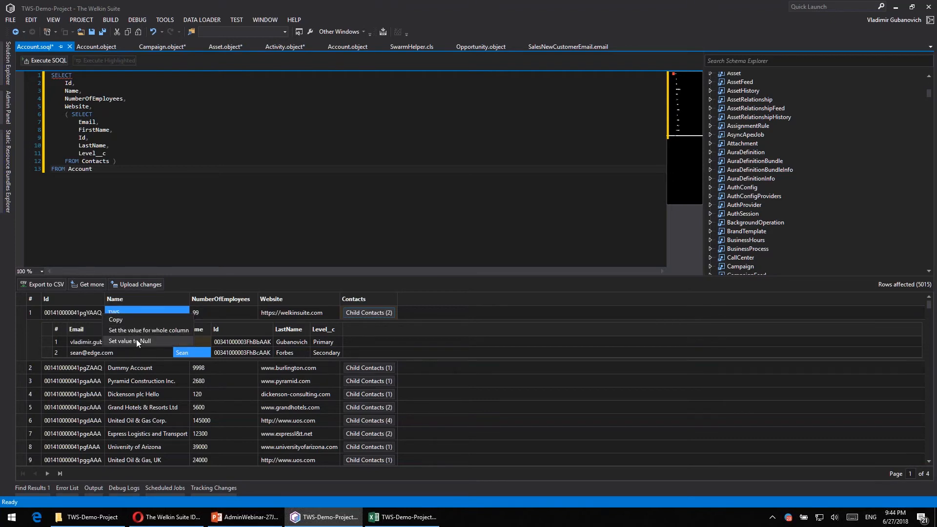
{"action": "left_click", "coordinate": [136, 338]}
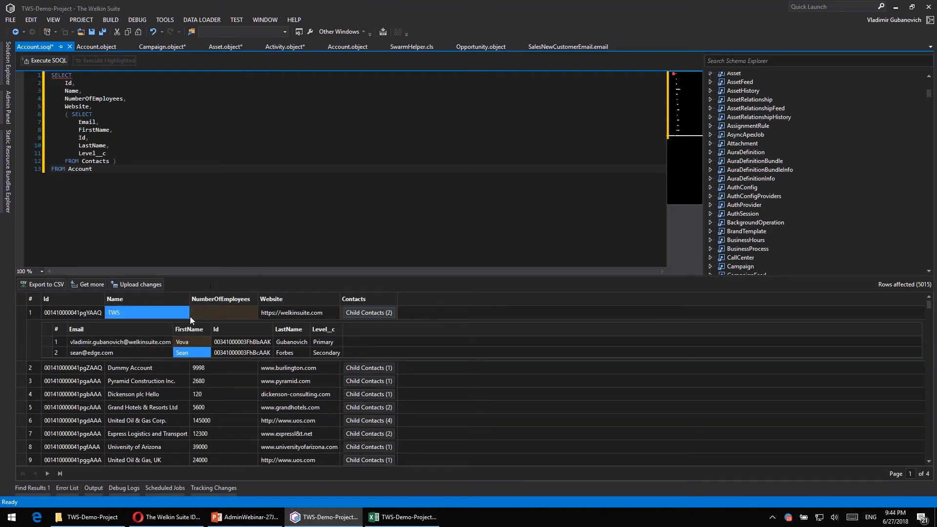
- Try to upload the TWS account's row with its NumberOfEmployees cleared
{"action": "left_click", "coordinate": [134, 285]}
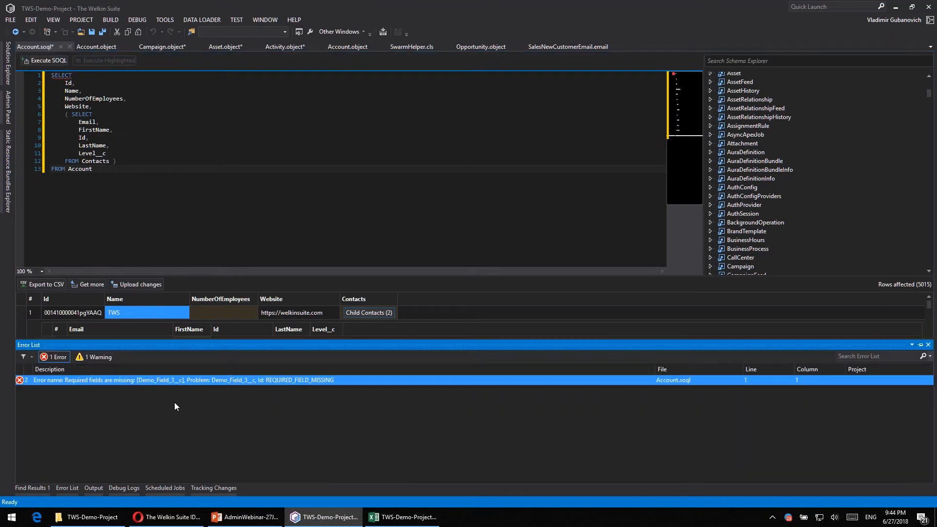
{"action": "right_click", "coordinate": [215, 308]}
{"action": "double_click", "coordinate": [237, 312]}
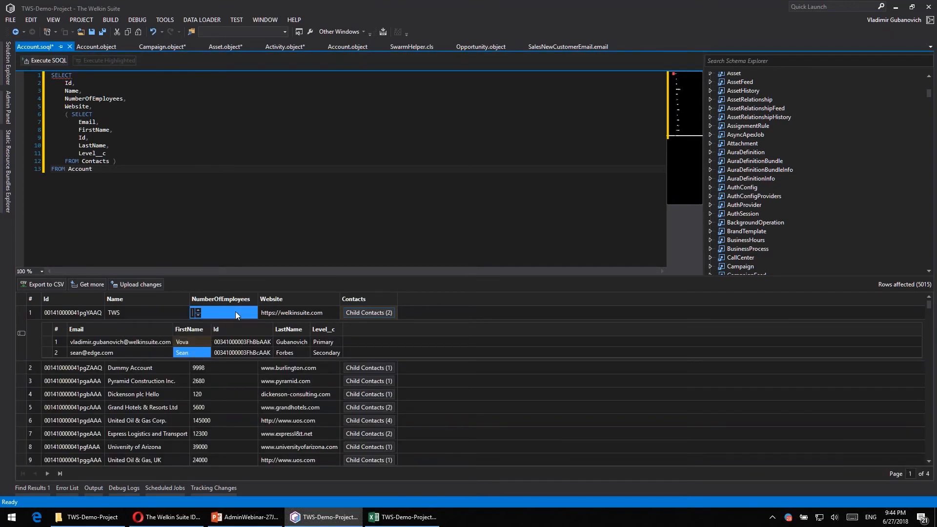
{"action": "type", "text": "99"}
{"action": "left_click", "coordinate": [161, 310]}
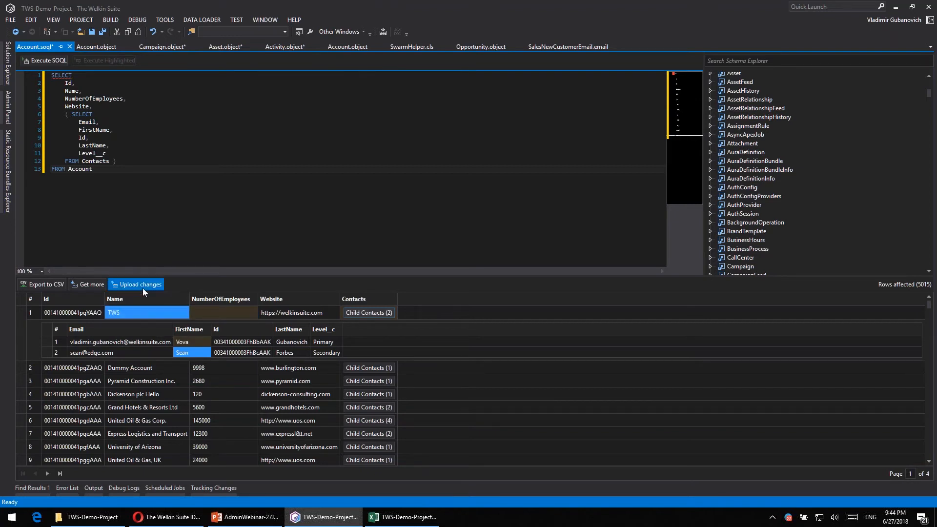
{"action": "left_click", "coordinate": [142, 287]}
{"action": "left_click", "coordinate": [316, 384]}
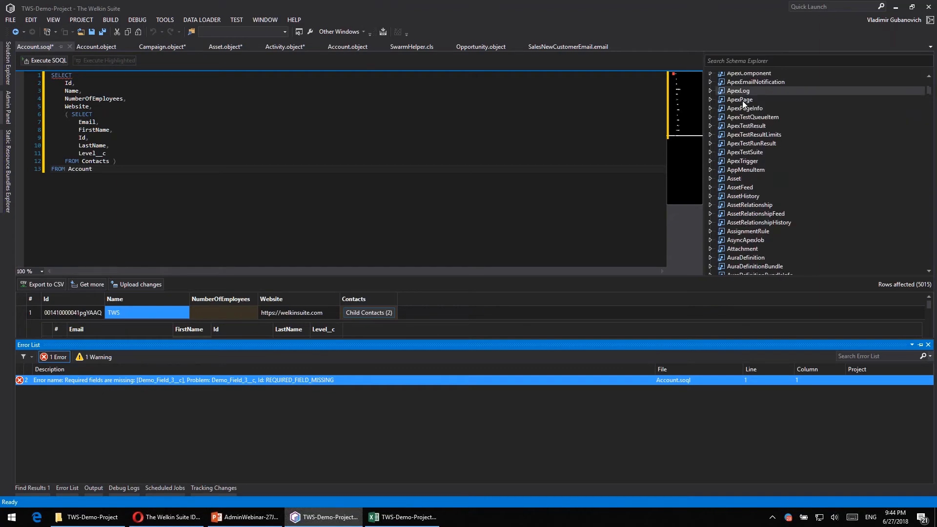
- Add the Account field Demo_Field_3__c to the query and execute it
{"action": "scroll", "coordinate": [742, 100], "scroll_direction": "up", "scroll_amount": 10}
{"action": "double_click", "coordinate": [742, 101]}
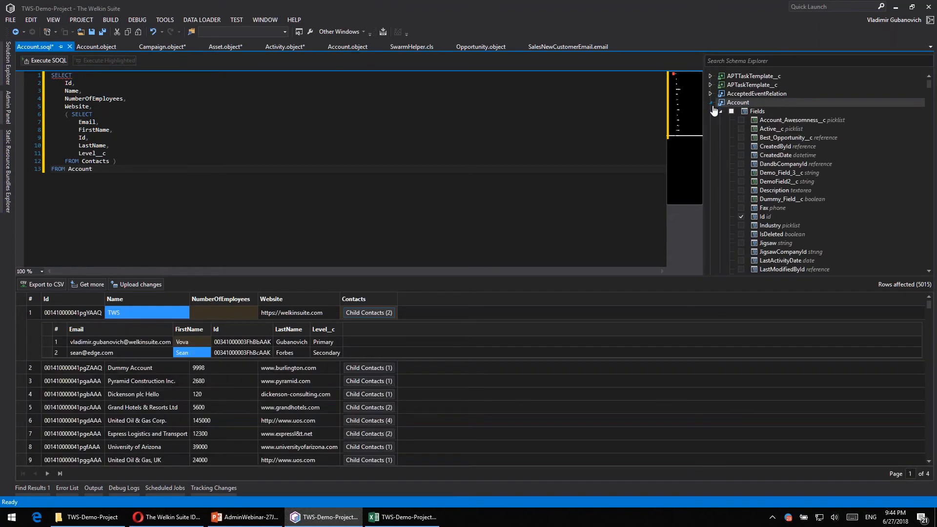
{"action": "scroll", "coordinate": [780, 212], "scroll_direction": "down", "scroll_amount": 2}
{"action": "left_click", "coordinate": [741, 138]}
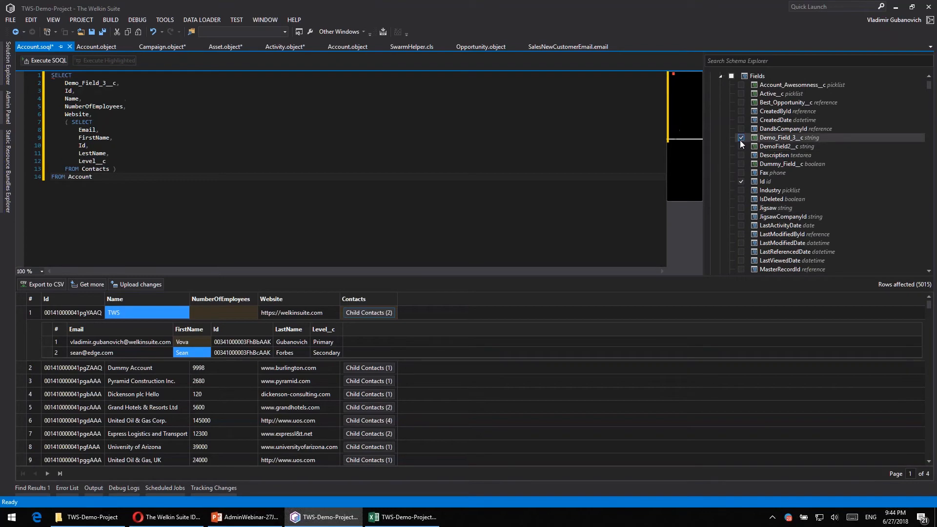
{"action": "left_click", "coordinate": [45, 60]}
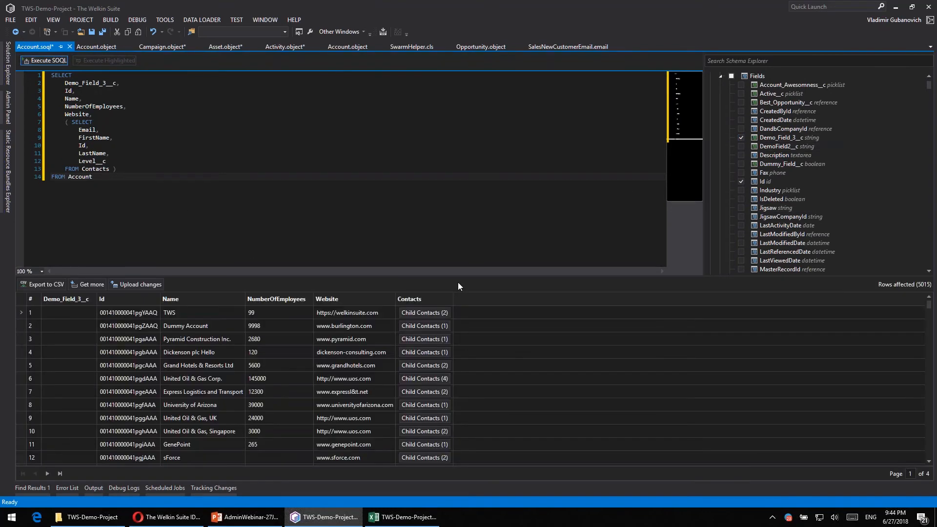
- Set the first account's Demo_Field_3__c to "something" and its Name to "The Welkin Suite"
{"action": "left_click", "coordinate": [86, 314]}
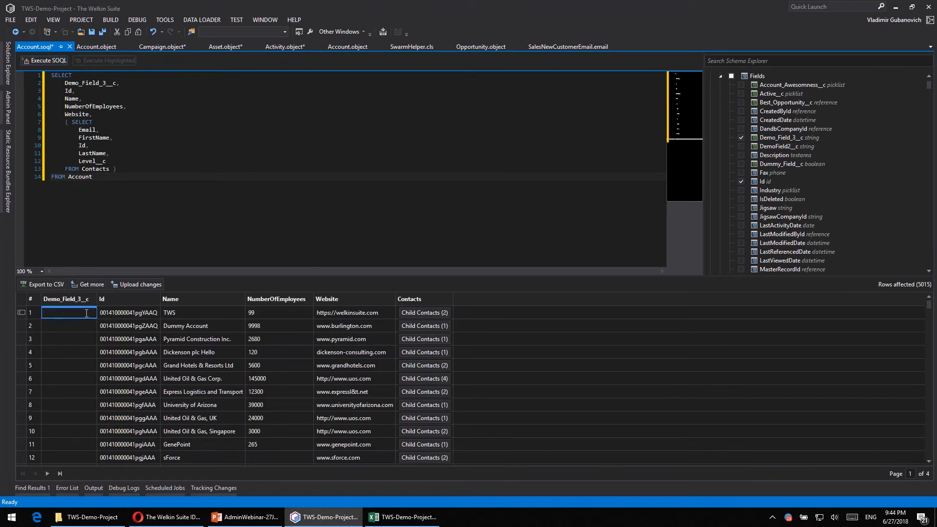
{"action": "type", "text": "something"}
{"action": "key", "text": "Return"}
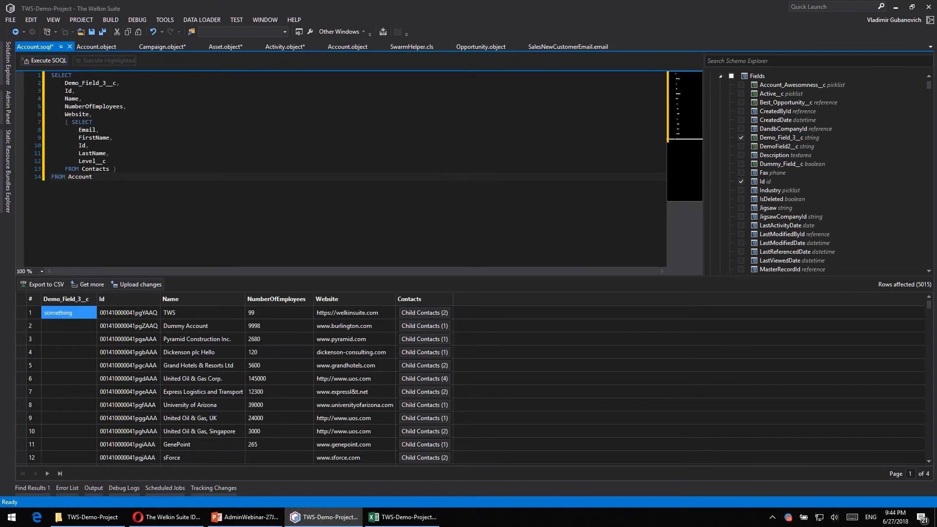
{"action": "left_click", "coordinate": [169, 316]}
{"action": "left_click", "coordinate": [169, 317]}
{"action": "type", "text": "The Welkin Suite"}
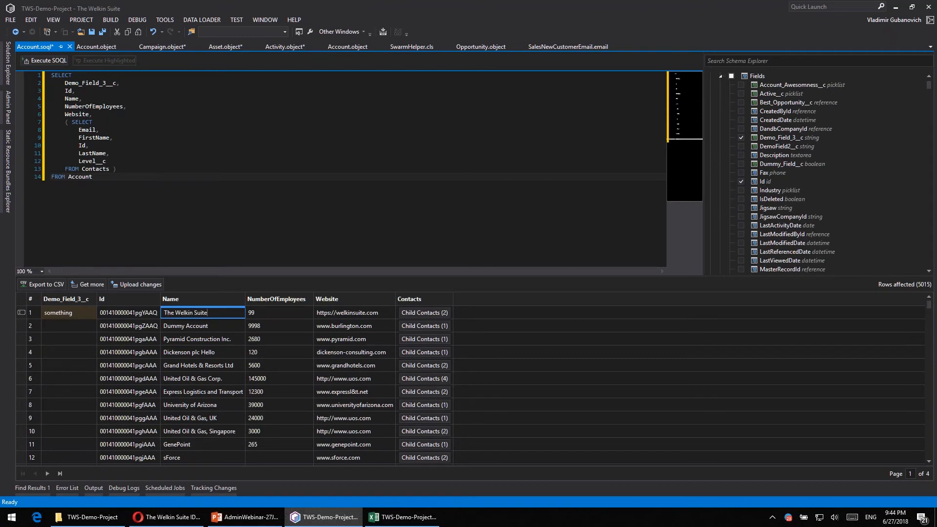
{"action": "key", "text": "Return"}
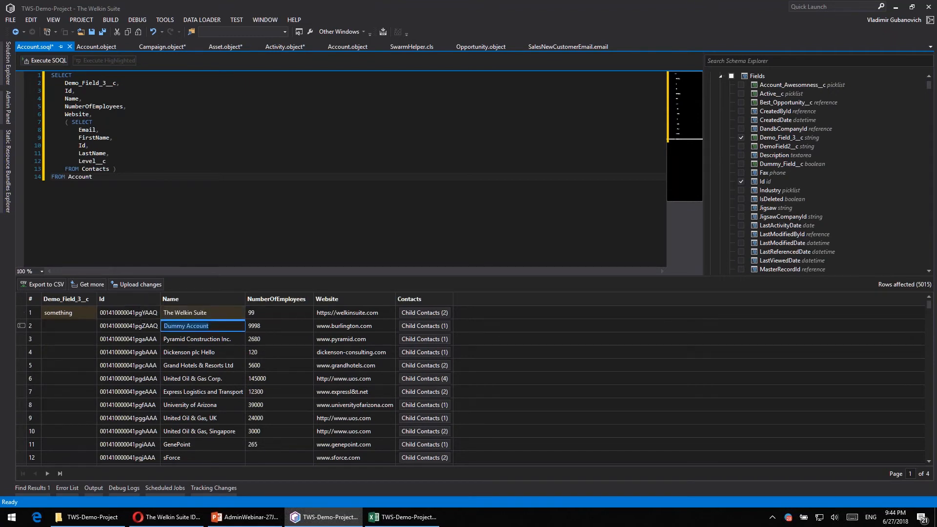
- Upload the edited account values to Salesforce and execute the query again
{"action": "left_click", "coordinate": [137, 285]}
{"action": "left_click", "coordinate": [327, 209]}
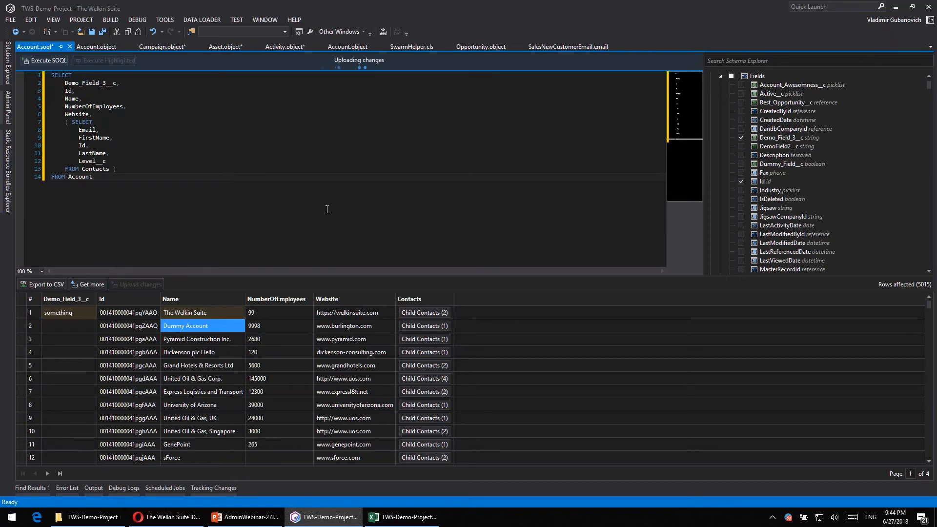
{"action": "left_click", "coordinate": [43, 64]}
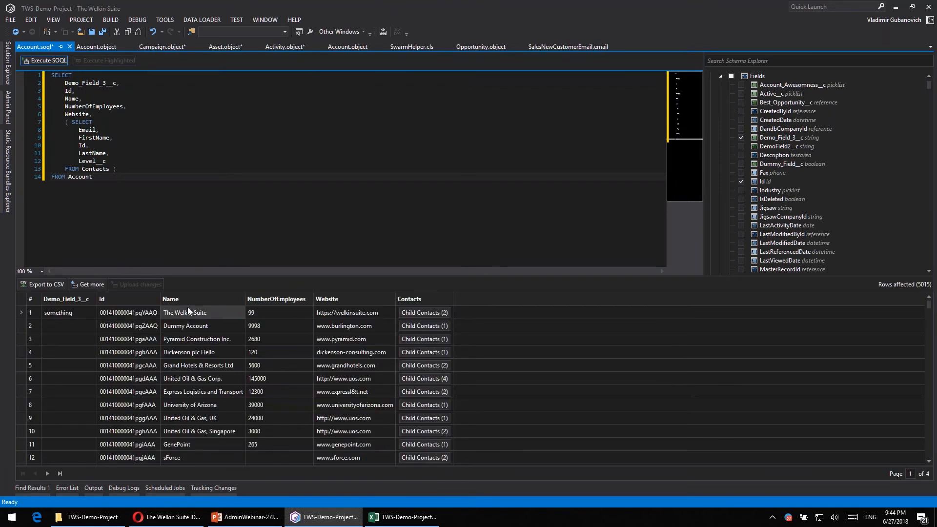
- Open the Data Loader's data import wizard to view its available tasks, and close it without importing
{"action": "left_click", "coordinate": [184, 209]}
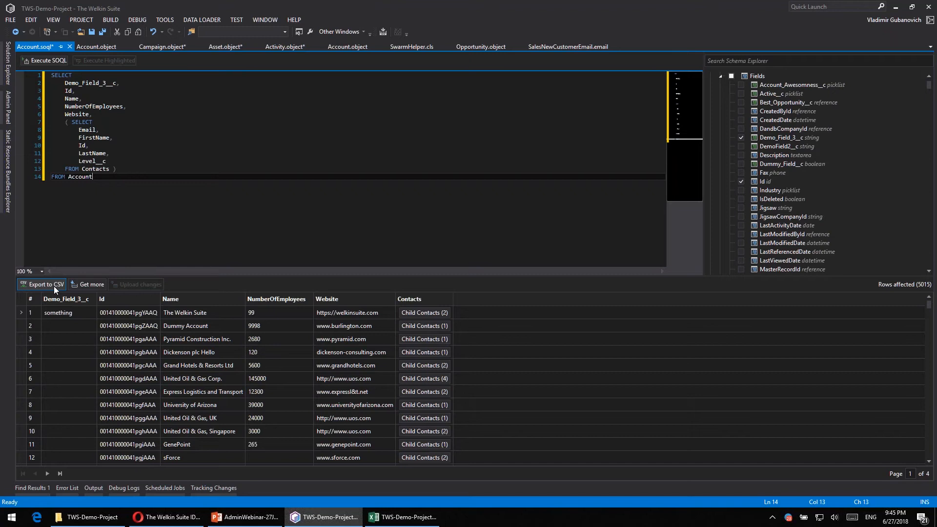
{"action": "left_click", "coordinate": [212, 19]}
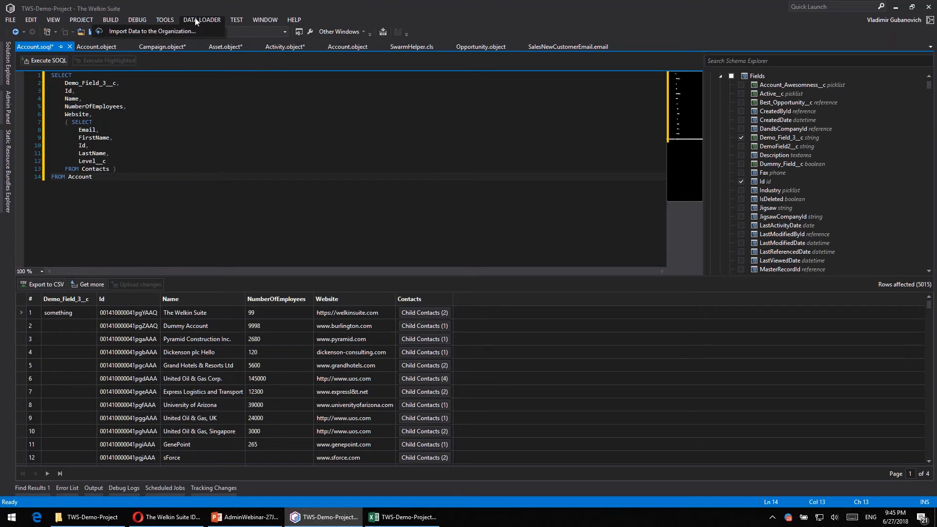
{"action": "left_click", "coordinate": [170, 28]}
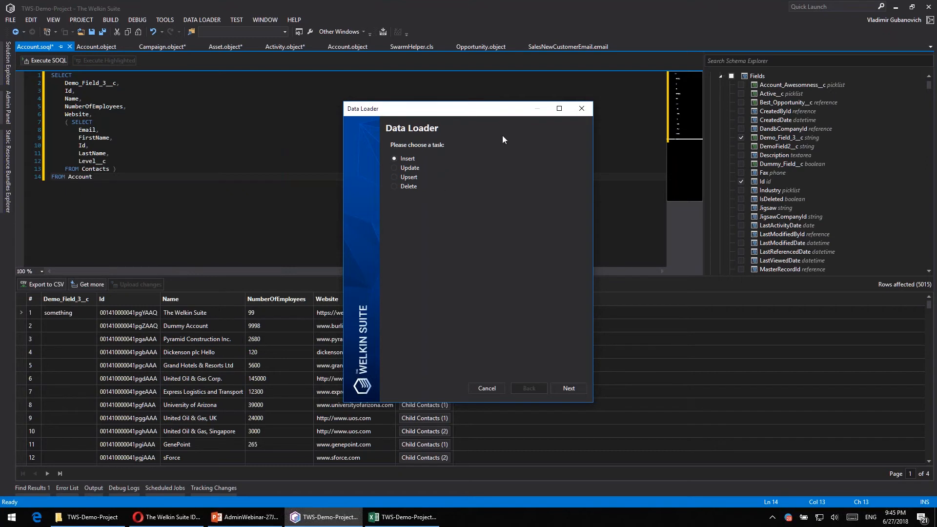
{"action": "left_click", "coordinate": [581, 109]}
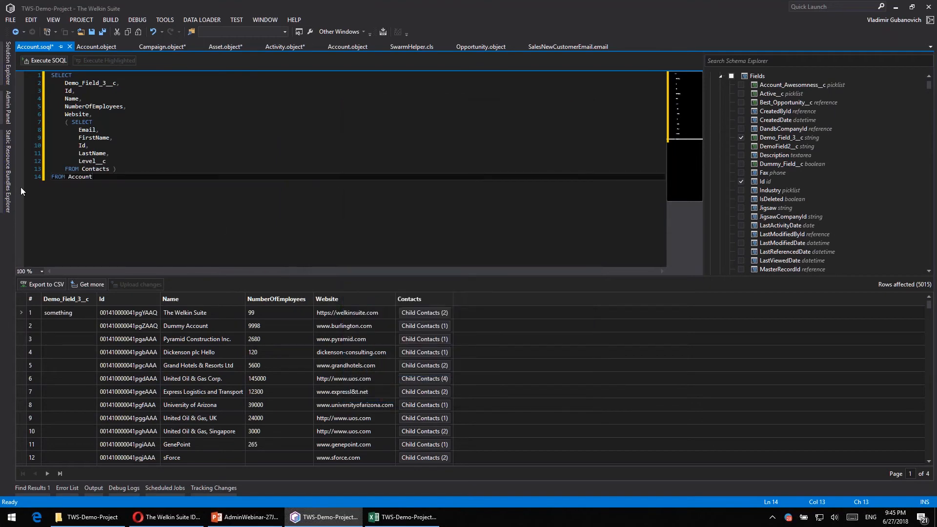
- View the SObject Tree Save API import settings for MyProductionOrg, close them, and collapse the project's objects folder
{"action": "left_click", "coordinate": [10, 68]}
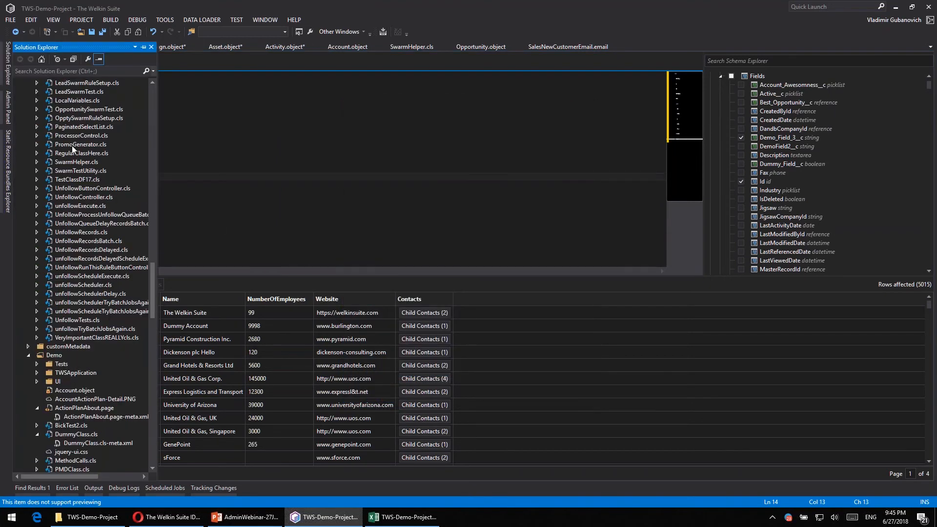
{"action": "scroll", "coordinate": [72, 145], "scroll_direction": "up", "scroll_amount": 15}
{"action": "left_click", "coordinate": [55, 92]}
{"action": "right_click", "coordinate": [56, 92]}
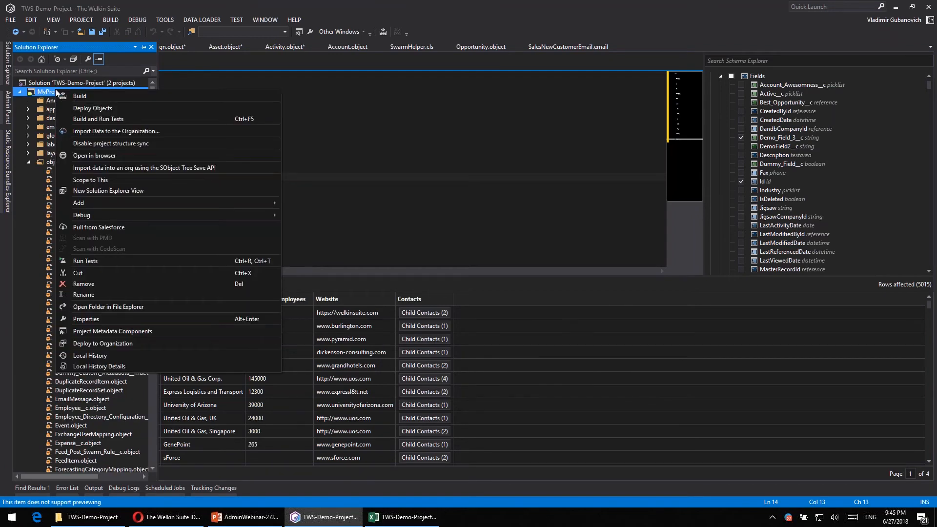
{"action": "left_click", "coordinate": [111, 170]}
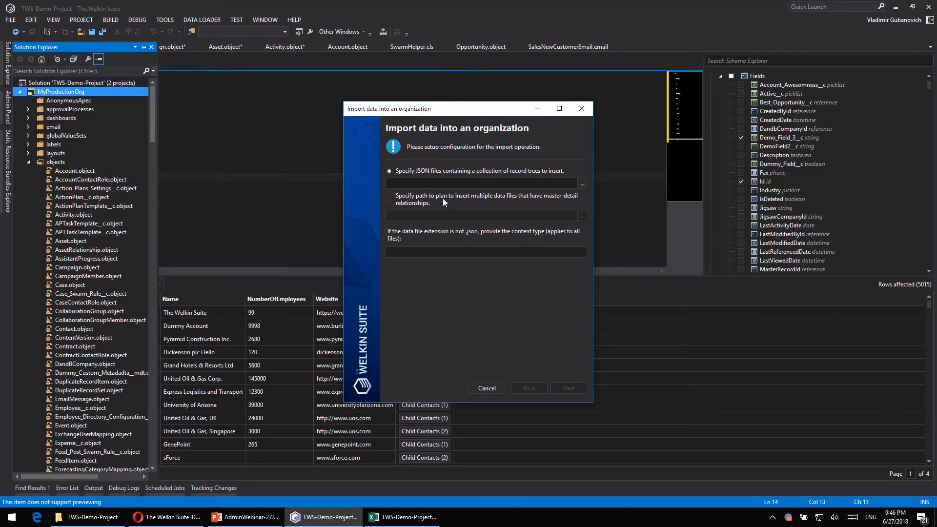
{"action": "left_click", "coordinate": [582, 110]}
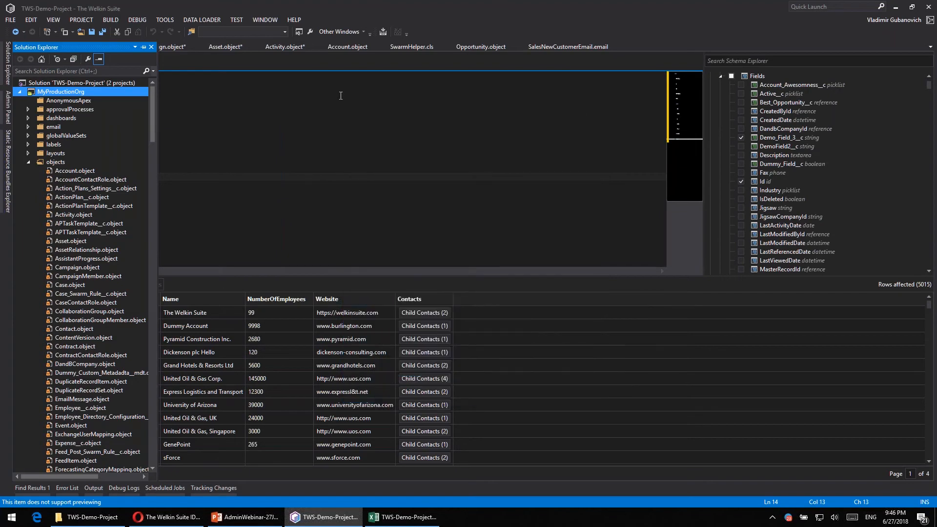
{"action": "left_click", "coordinate": [28, 162]}
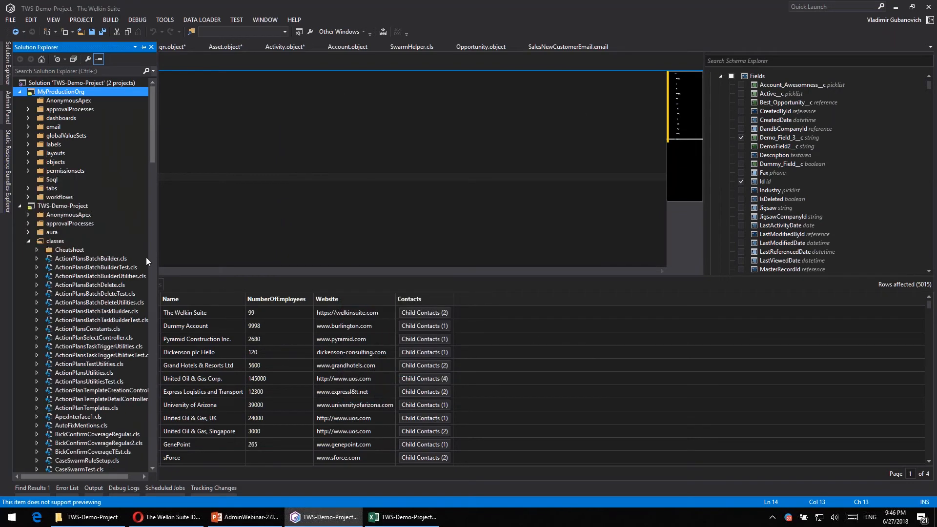
- Reload the tracked changes and list the modified files recorded under Webinar tasks in TWS-Demo-Project
{"action": "left_click", "coordinate": [216, 491]}
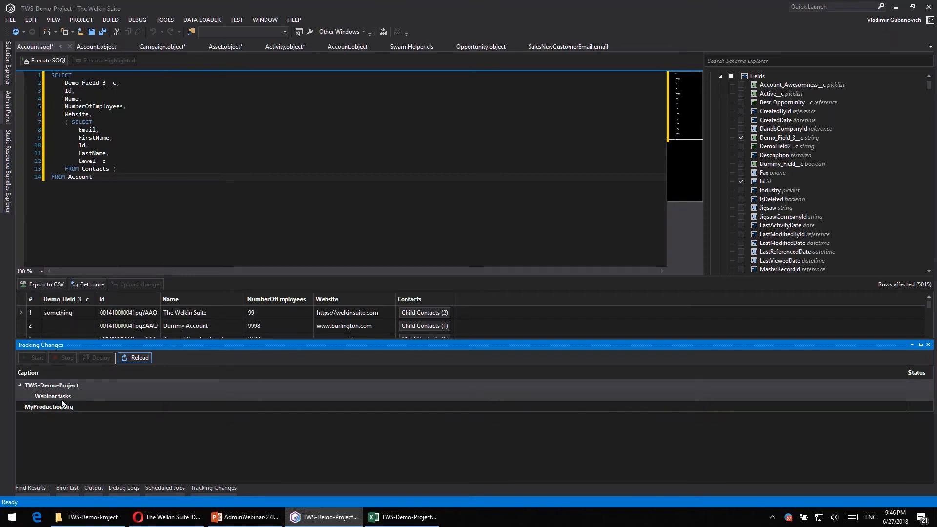
{"action": "left_click", "coordinate": [127, 360]}
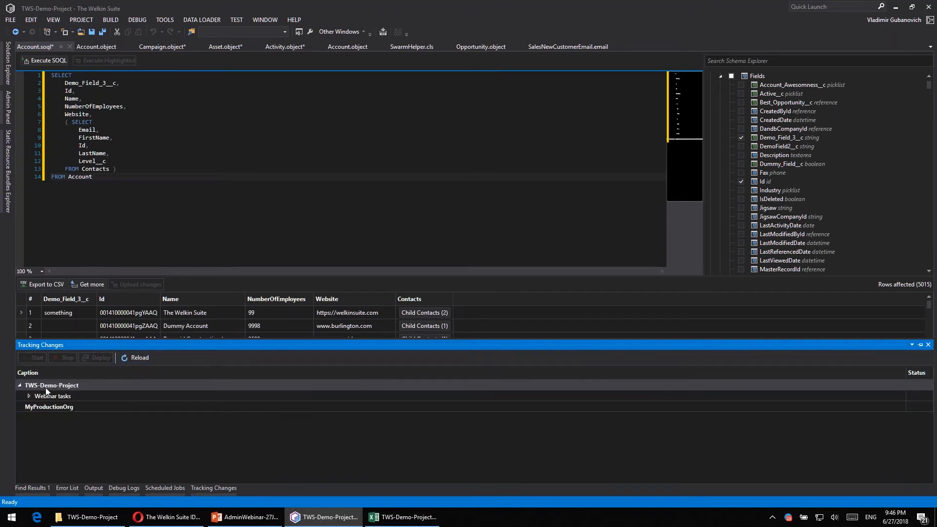
{"action": "left_click", "coordinate": [29, 397]}
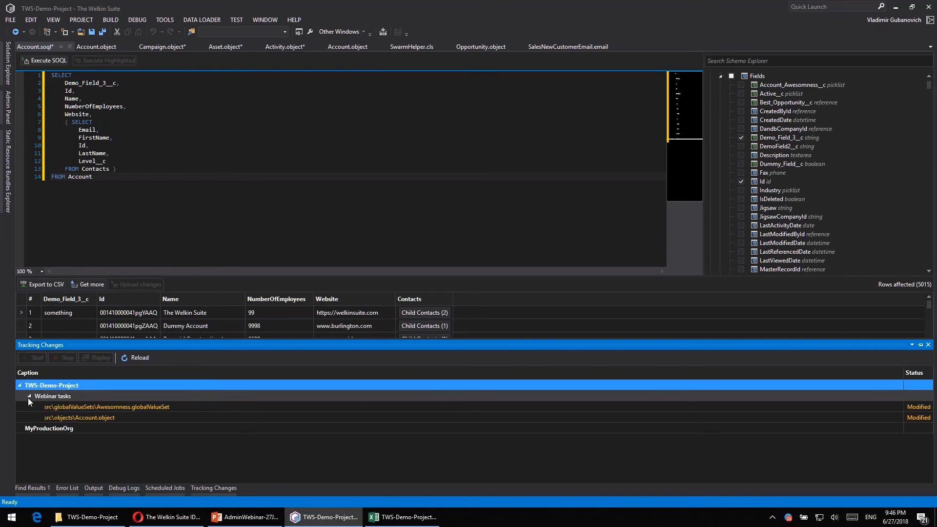
{"action": "left_click", "coordinate": [119, 418]}
{"action": "left_click", "coordinate": [138, 407]}
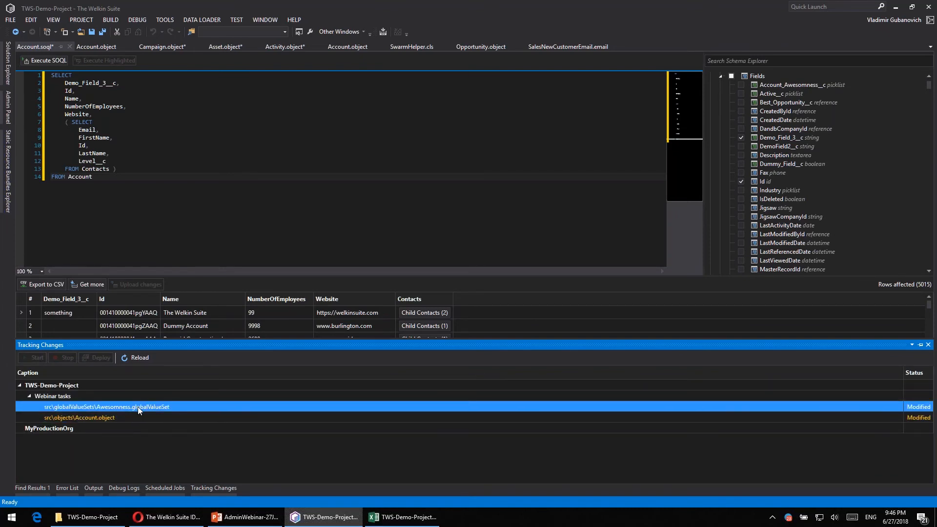
- Save the pending changes in Campaign.object and Activity.object, and return to Account.object
{"action": "left_click", "coordinate": [161, 49]}
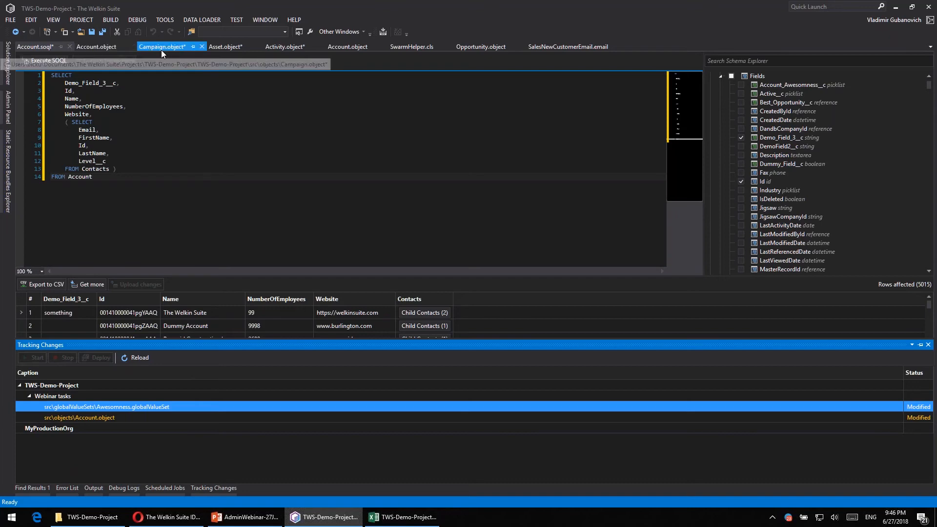
{"action": "key", "text": "ctrl+s"}
{"action": "left_click", "coordinate": [284, 48]}
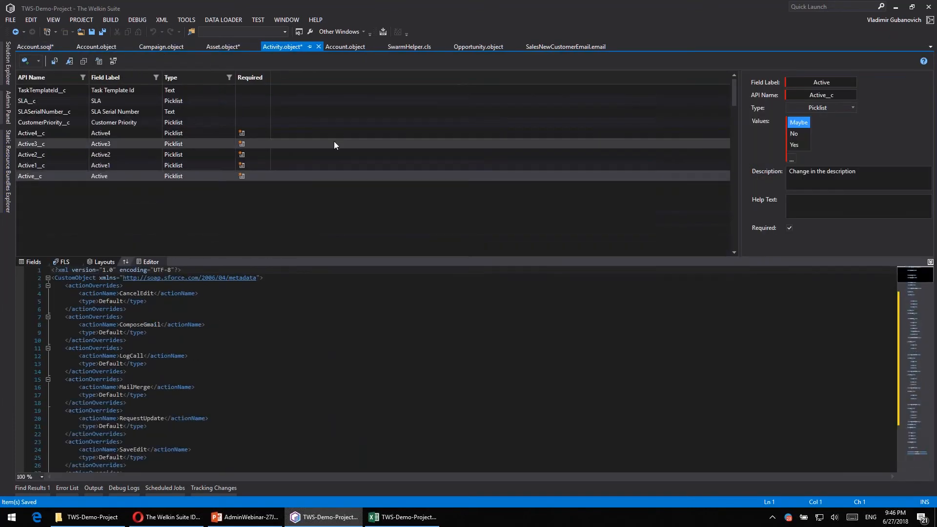
{"action": "left_click", "coordinate": [96, 47]}
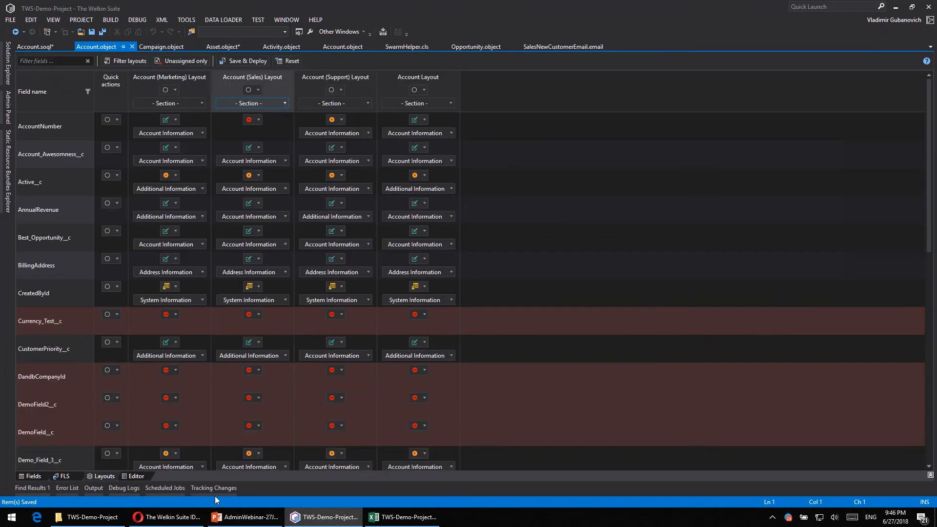
- Refresh the change tracking list after saving and expand Webinar tasks again to review its files
{"action": "left_click", "coordinate": [215, 490]}
{"action": "left_click", "coordinate": [136, 358]}
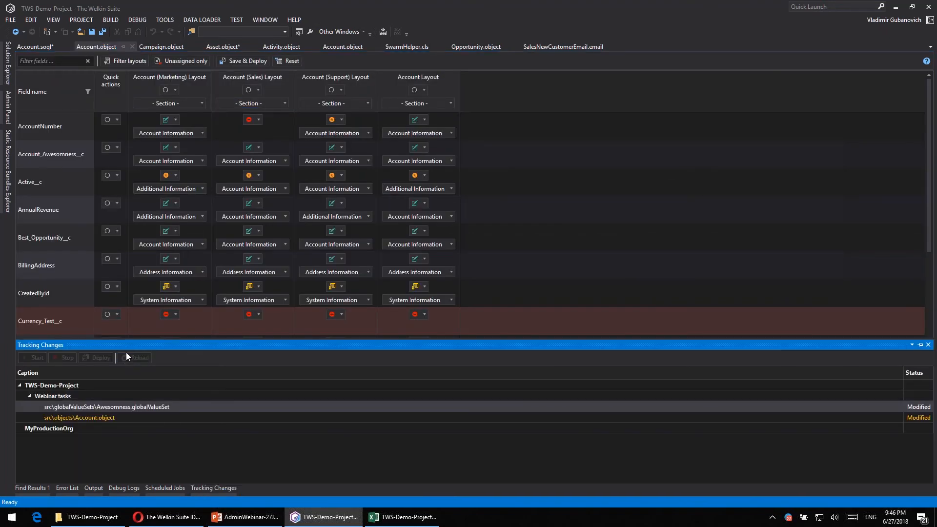
{"action": "left_click", "coordinate": [30, 397]}
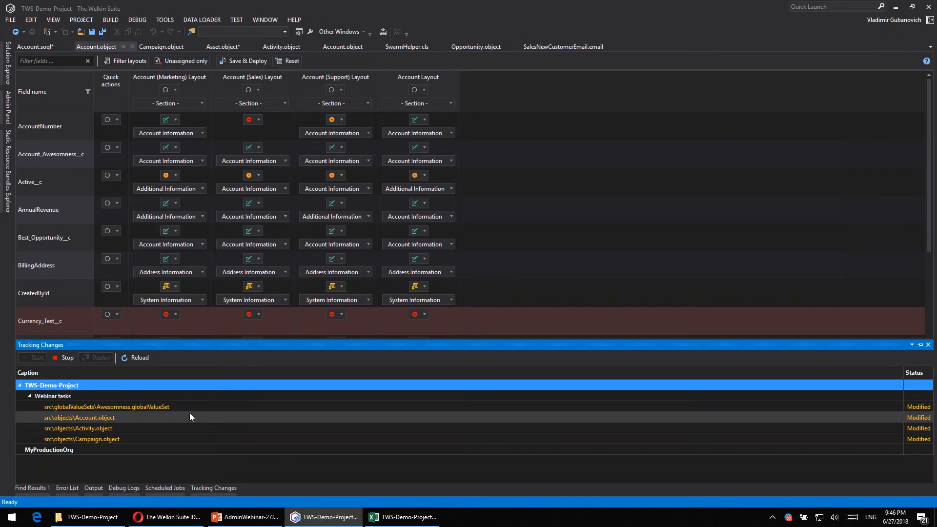
- Start deploying the Webinar tasks changes, using the project organization MyProductionOrg as the destination
{"action": "left_click", "coordinate": [51, 395]}
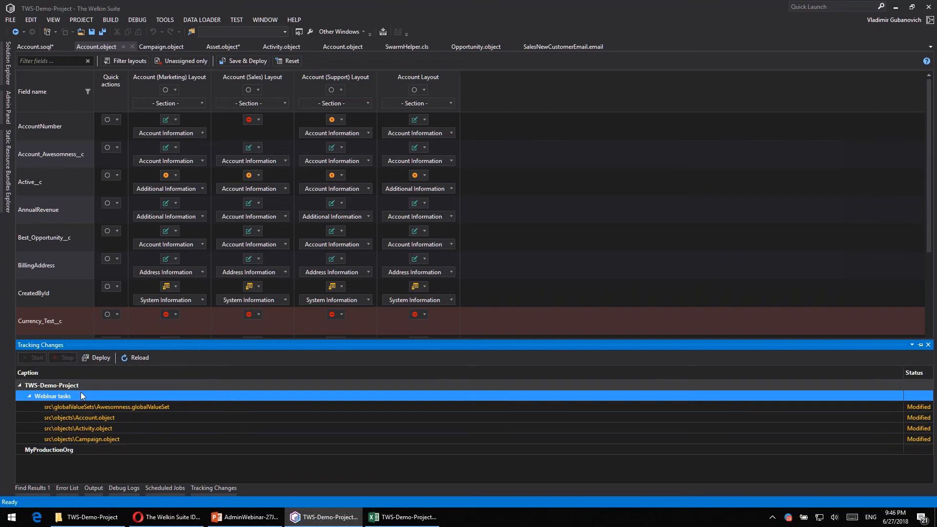
{"action": "left_click", "coordinate": [97, 358]}
{"action": "left_click", "coordinate": [429, 191]}
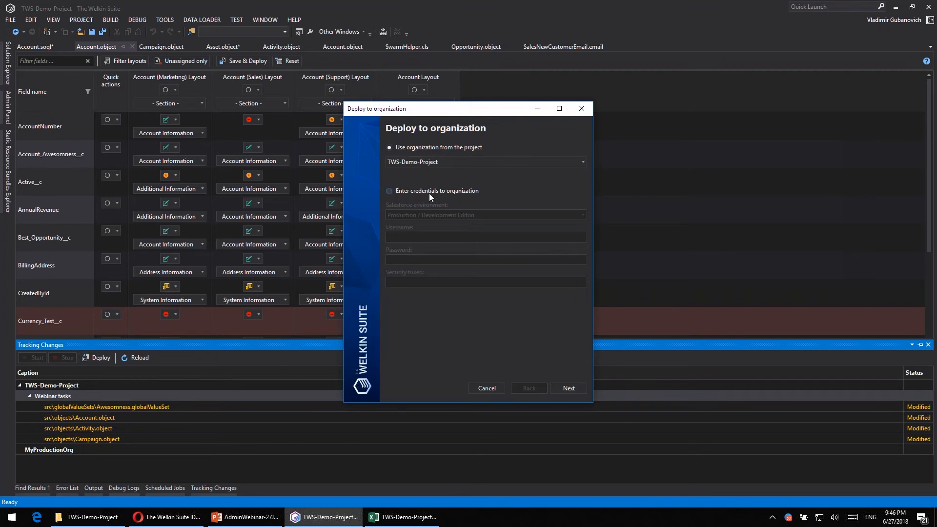
{"action": "left_click", "coordinate": [420, 215]}
{"action": "left_click", "coordinate": [420, 214]}
{"action": "left_click", "coordinate": [430, 146]}
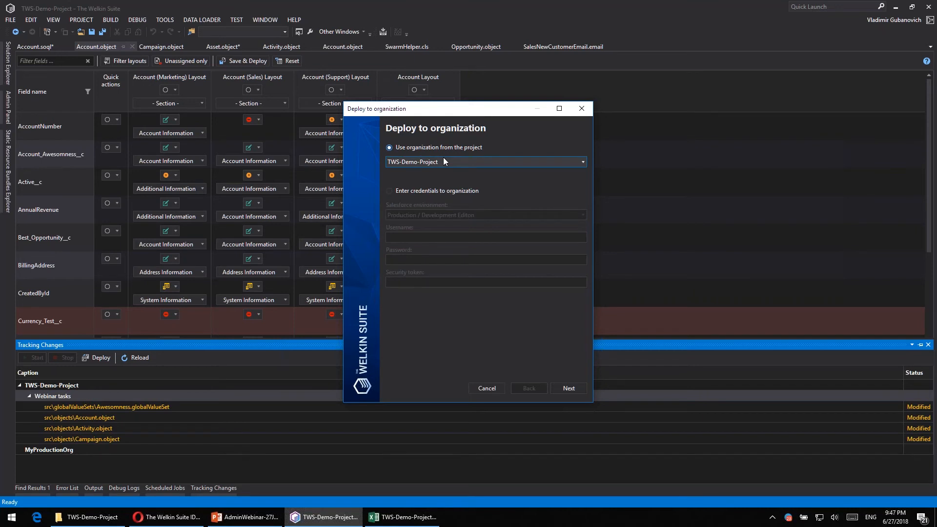
{"action": "left_click", "coordinate": [441, 163]}
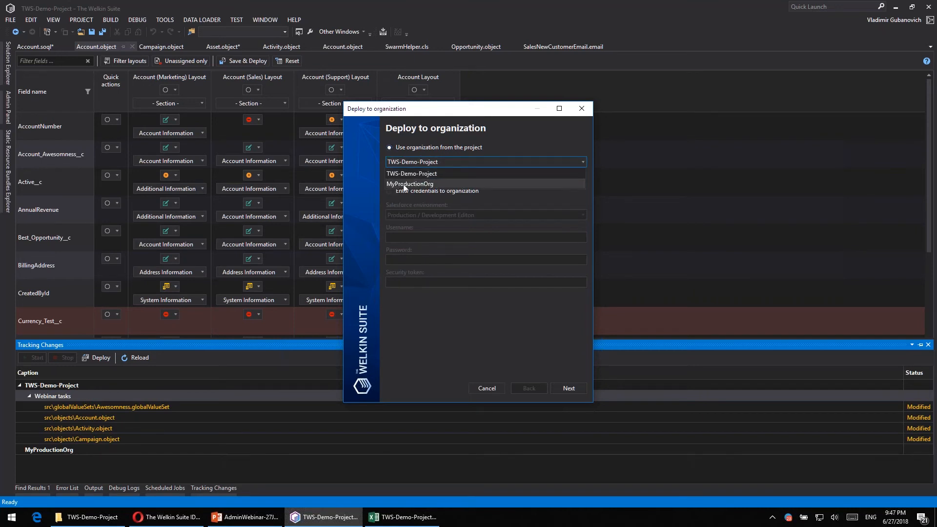
{"action": "left_click", "coordinate": [463, 183]}
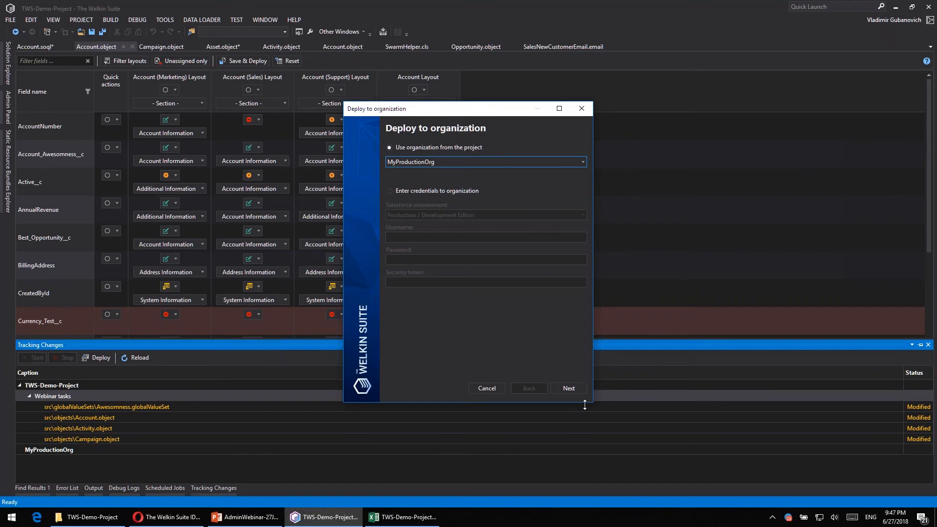
{"action": "left_click", "coordinate": [572, 389]}
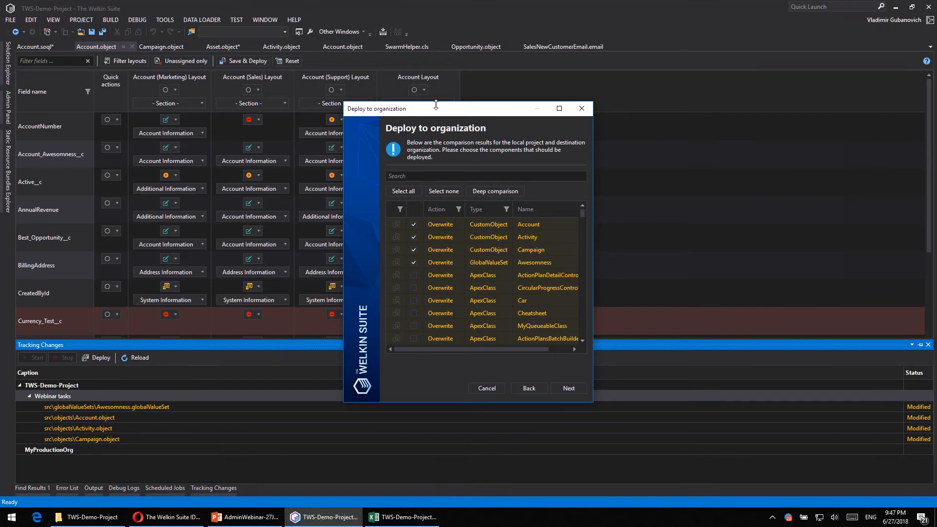
- Enlarge the comparison results and proceed with the Account, Activity, Campaign and Awesomness components selected for deployment
{"action": "left_click_drag", "start_coordinate": [436, 109], "coordinate": [305, 41]}
{"action": "left_click_drag", "start_coordinate": [462, 336], "coordinate": [704, 445]}
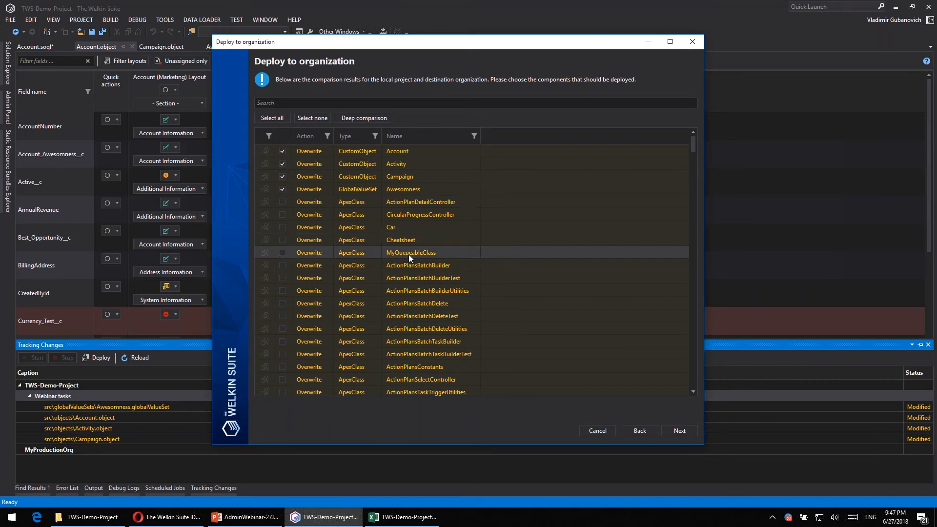
{"action": "left_click", "coordinate": [680, 430]}
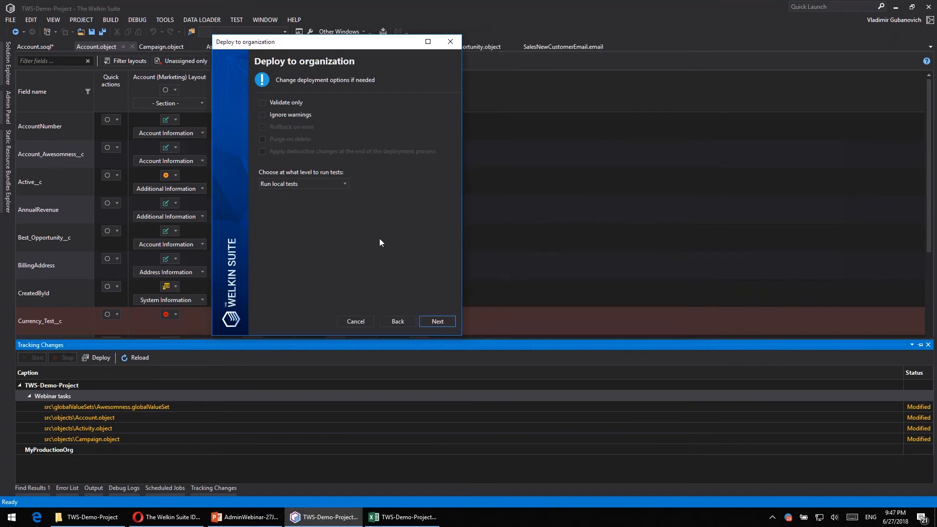
- Set the deployment options to Validate only and Ignore warnings, with the test level Run specified tests
{"action": "left_click", "coordinate": [276, 103]}
{"action": "left_click", "coordinate": [282, 114]}
{"action": "left_click", "coordinate": [298, 184]}
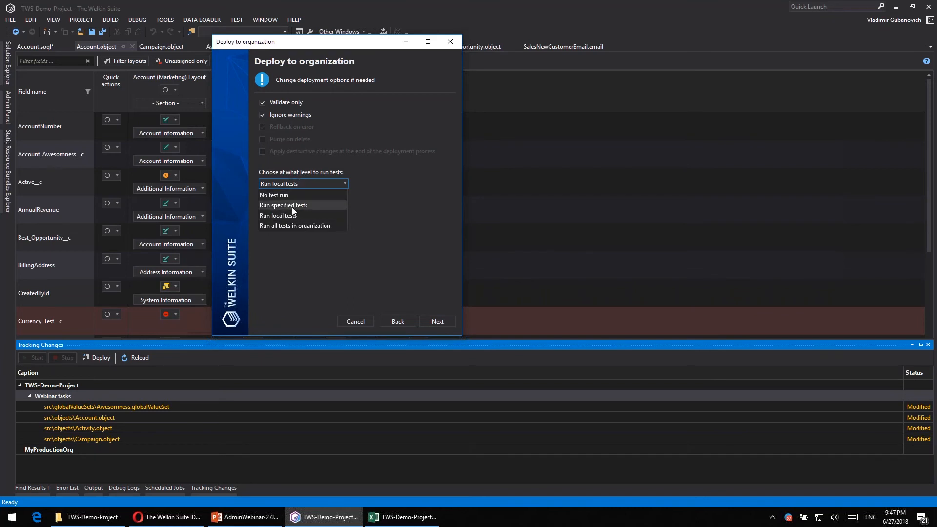
{"action": "left_click", "coordinate": [293, 207]}
{"action": "left_click", "coordinate": [438, 321]}
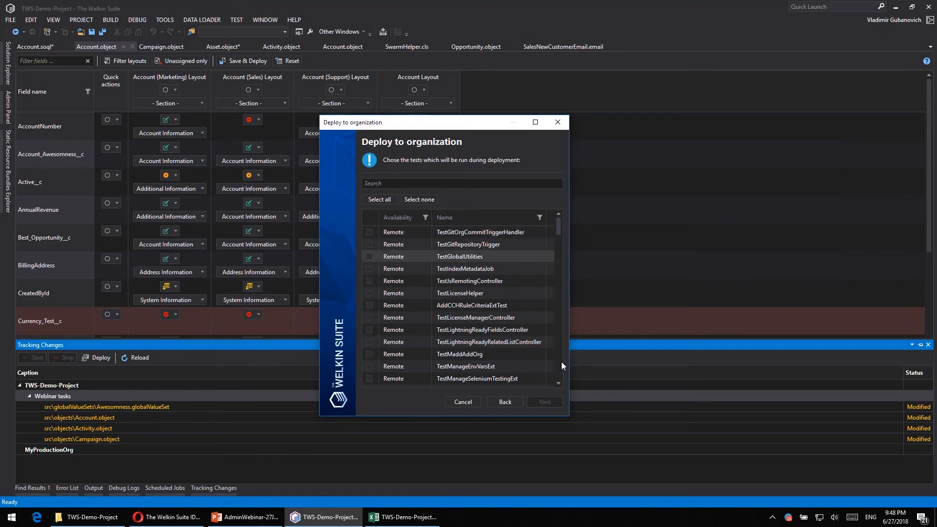
- Enlarge the test list, select all tests for the deployment, and run the validation
{"action": "left_click_drag", "start_coordinate": [568, 415], "coordinate": [716, 469]}
{"action": "left_click_drag", "start_coordinate": [470, 126], "coordinate": [382, 79]}
{"action": "scroll", "coordinate": [389, 255], "scroll_direction": "down", "scroll_amount": 4}
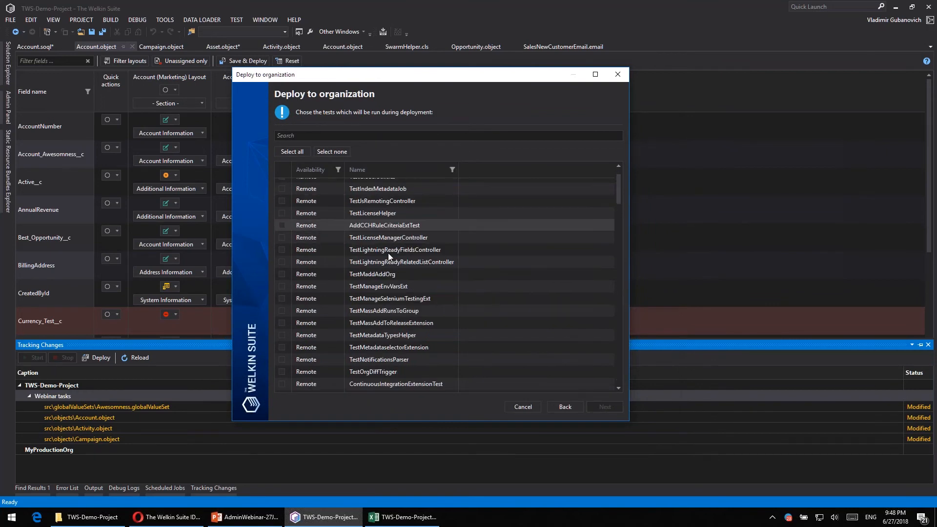
{"action": "scroll", "coordinate": [389, 253], "scroll_direction": "up", "scroll_amount": 4}
{"action": "left_click", "coordinate": [303, 152]}
{"action": "left_click", "coordinate": [605, 407]}
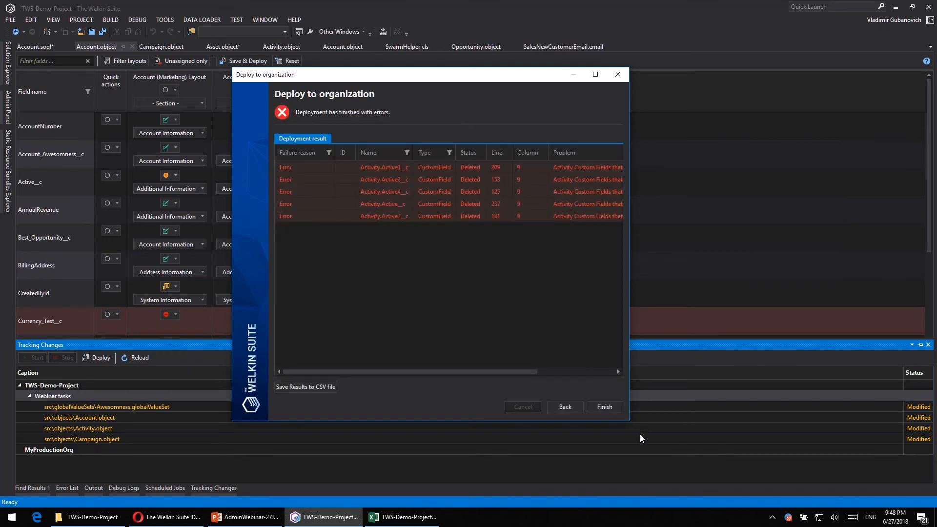
- Widen the deployment result to examine its full problem descriptions, and leave the deployment wizard
{"action": "left_click_drag", "start_coordinate": [629, 426], "coordinate": [854, 434]}
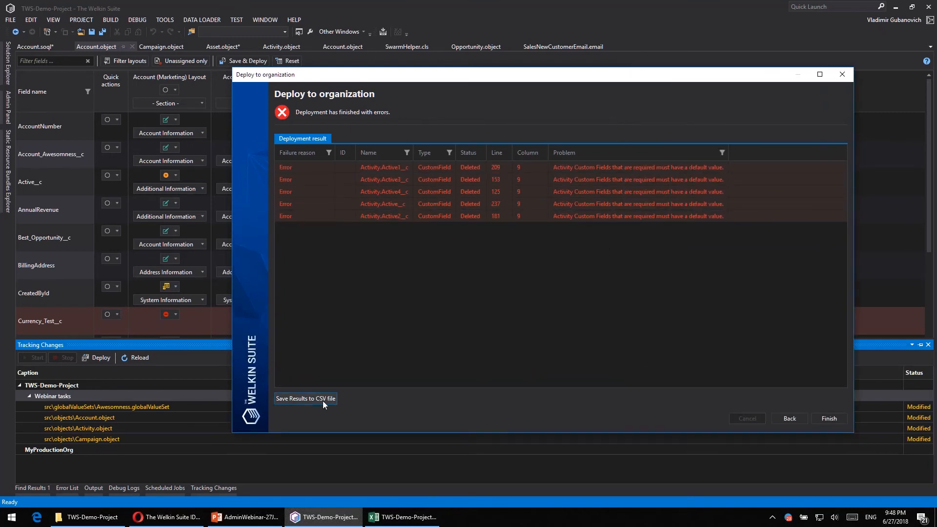
{"action": "left_click", "coordinate": [779, 418]}
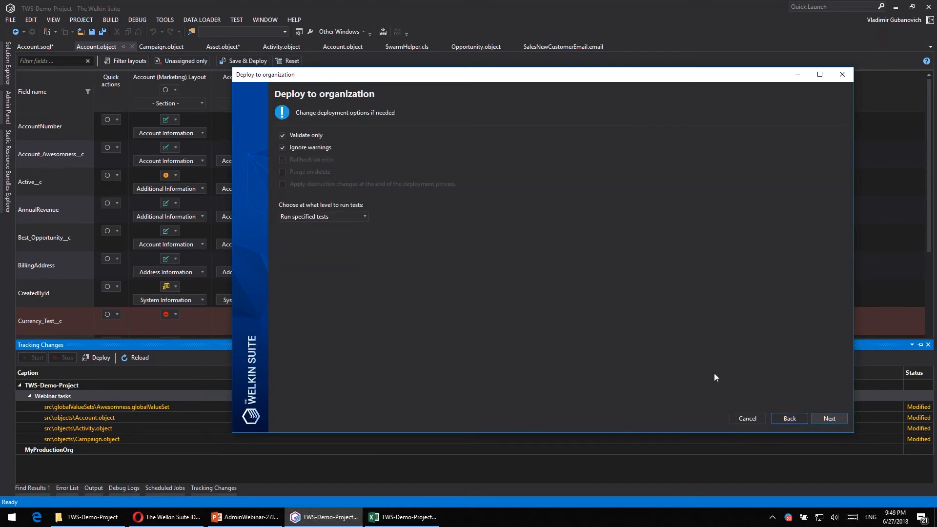
{"action": "left_click", "coordinate": [742, 419]}
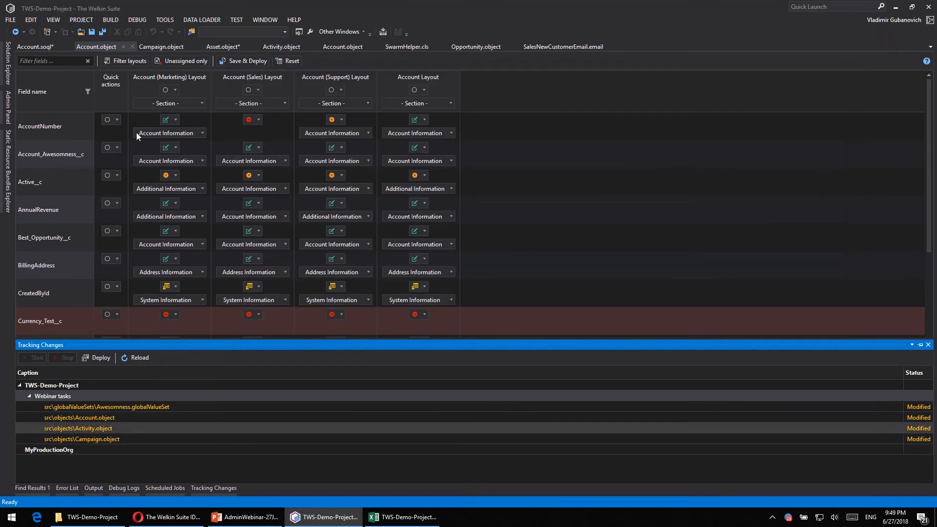
- Collapse the MyProductionOrg project in Solution Explorer and open the Deploy to Organization wizard for the whole TWS-Demo-Project
{"action": "left_click", "coordinate": [7, 62]}
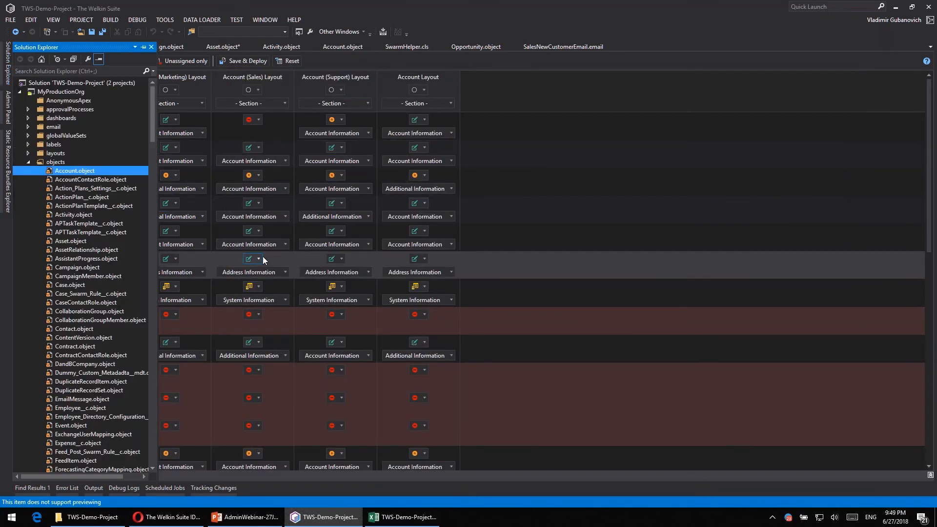
{"action": "left_click", "coordinate": [53, 90]}
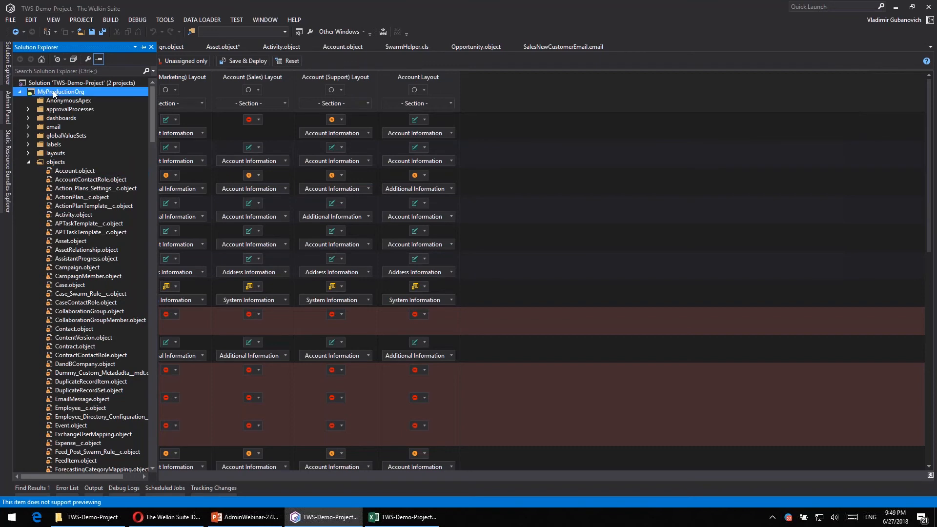
{"action": "right_click", "coordinate": [53, 89]}
{"action": "left_click", "coordinate": [19, 94]}
{"action": "left_click", "coordinate": [19, 93]}
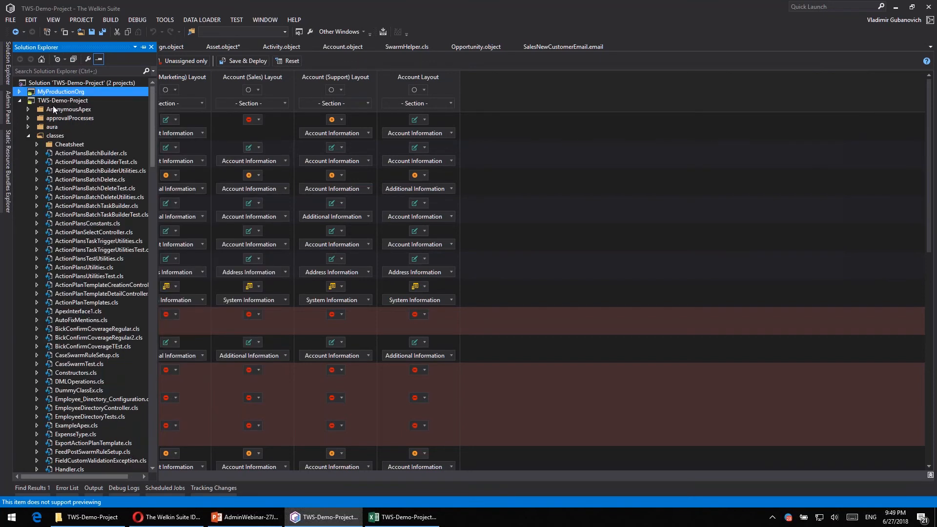
{"action": "right_click", "coordinate": [52, 105]}
{"action": "right_click", "coordinate": [49, 99]}
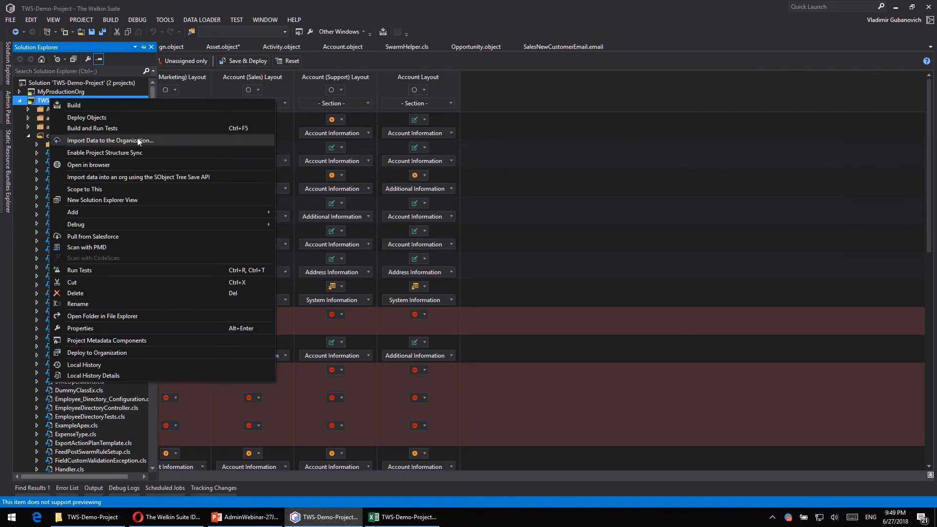
{"action": "left_click", "coordinate": [140, 351]}
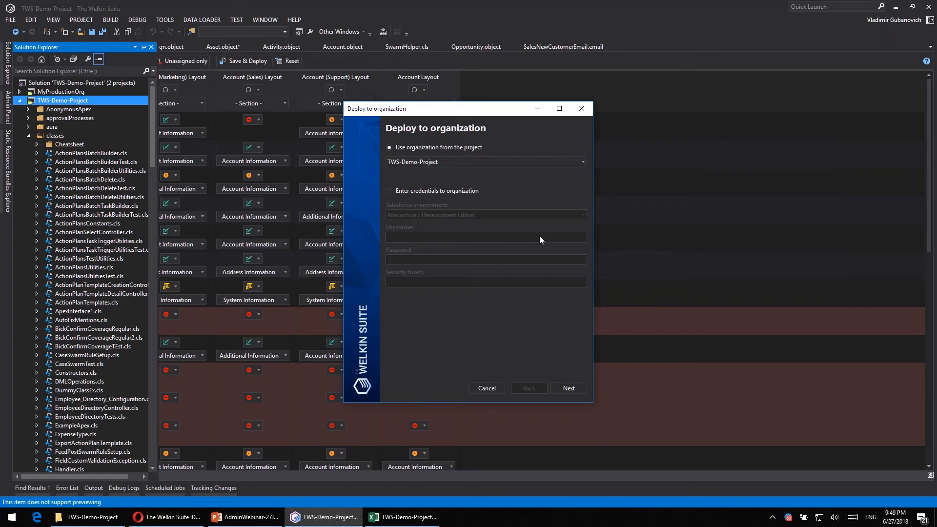
- Switch to the AdminWebinar presentation in PowerPoint, start the slide show from the current demo slide, and advance to the next slide
{"action": "left_click", "coordinate": [250, 523]}
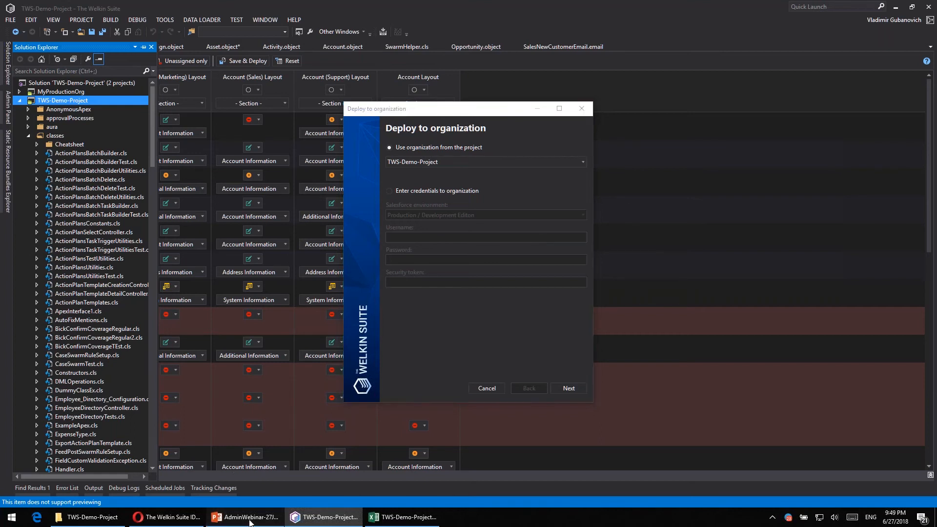
{"action": "key", "text": "shift+F5"}
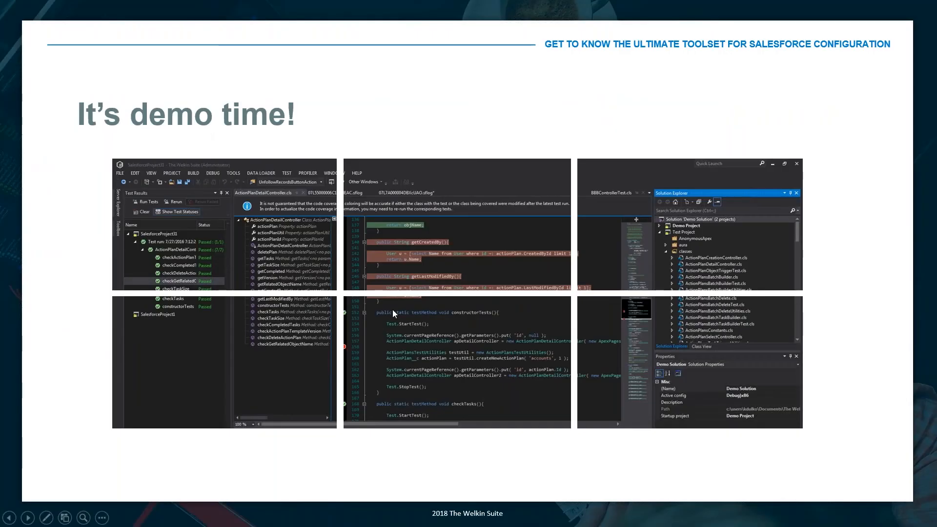
{"action": "left_click", "coordinate": [392, 310]}
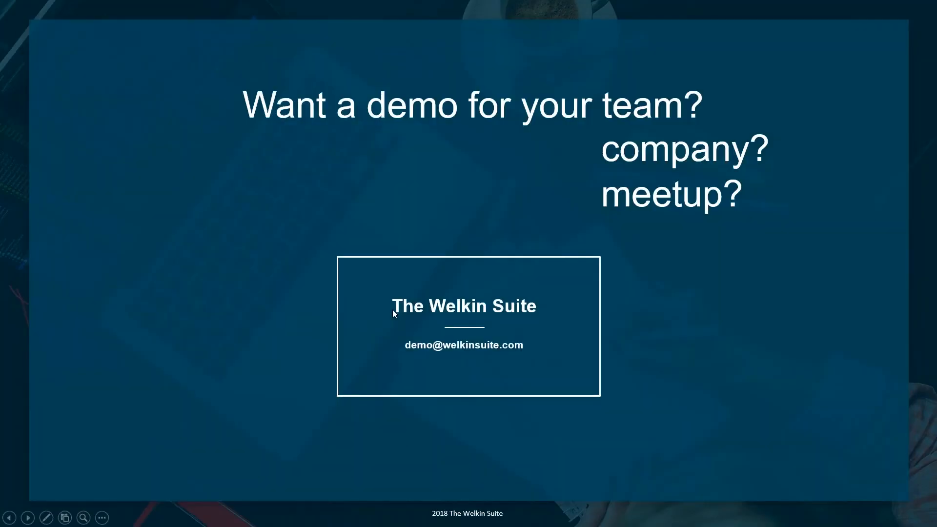